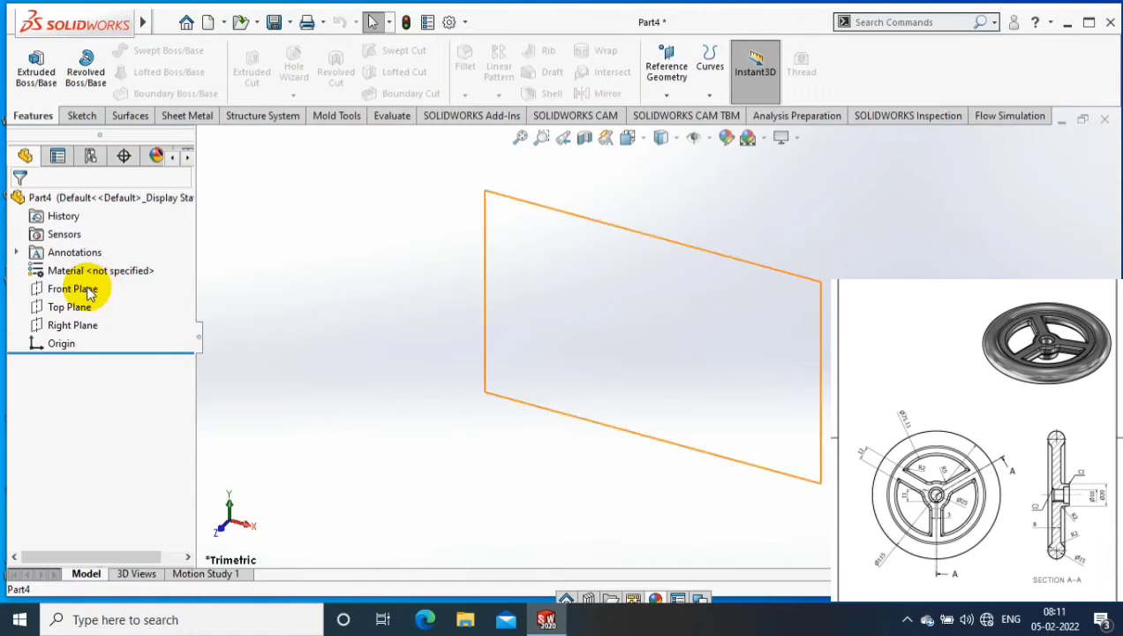
- Sketch a 115 mm diameter circle centred on the origin on the Front Plane
{"action": "left_click", "coordinate": [75, 289]}
{"action": "left_click", "coordinate": [131, 205]}
{"action": "left_click", "coordinate": [147, 55]}
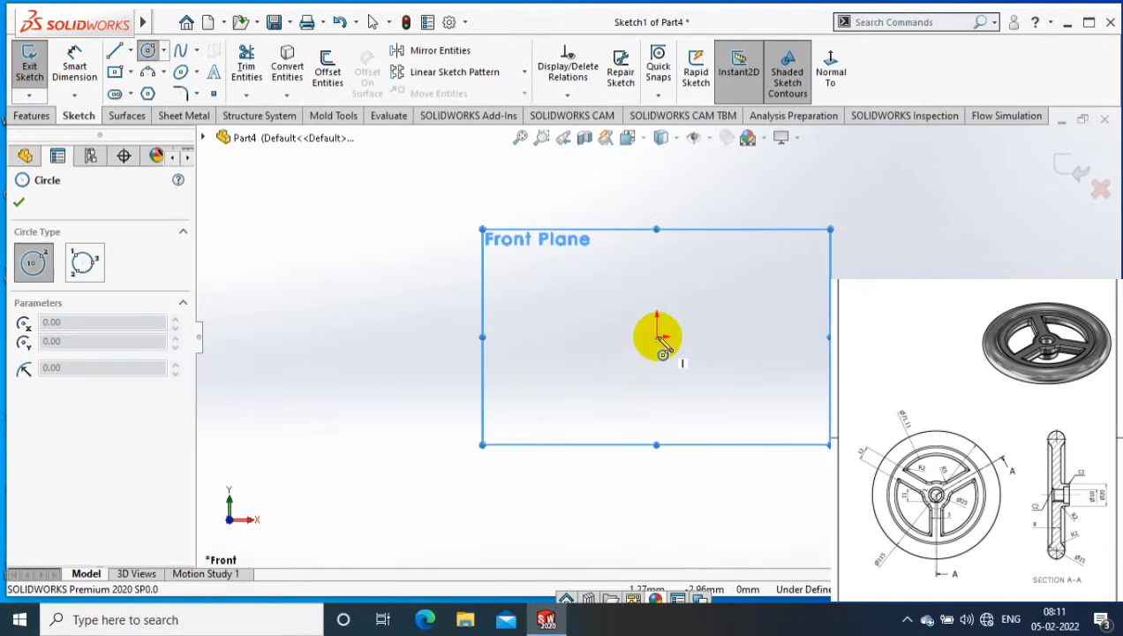
{"action": "left_click_drag", "start_coordinate": [657, 335], "coordinate": [806, 335]}
{"action": "left_click", "coordinate": [75, 55]}
{"action": "left_click", "coordinate": [398, 279]}
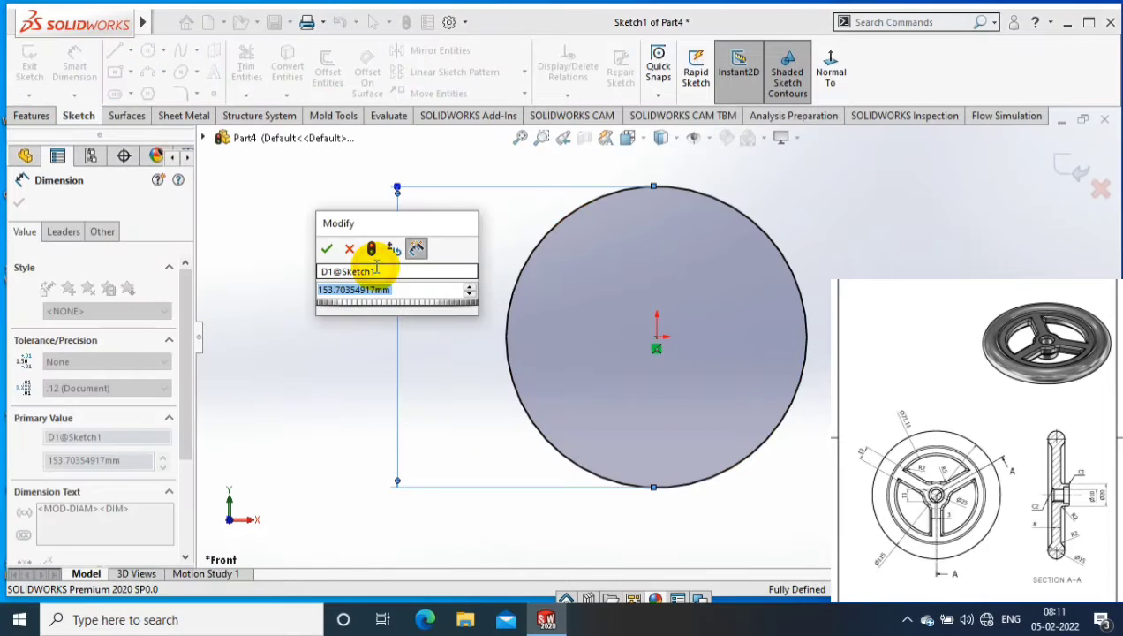
{"action": "type", "text": "115"}
{"action": "key", "text": "Return"}
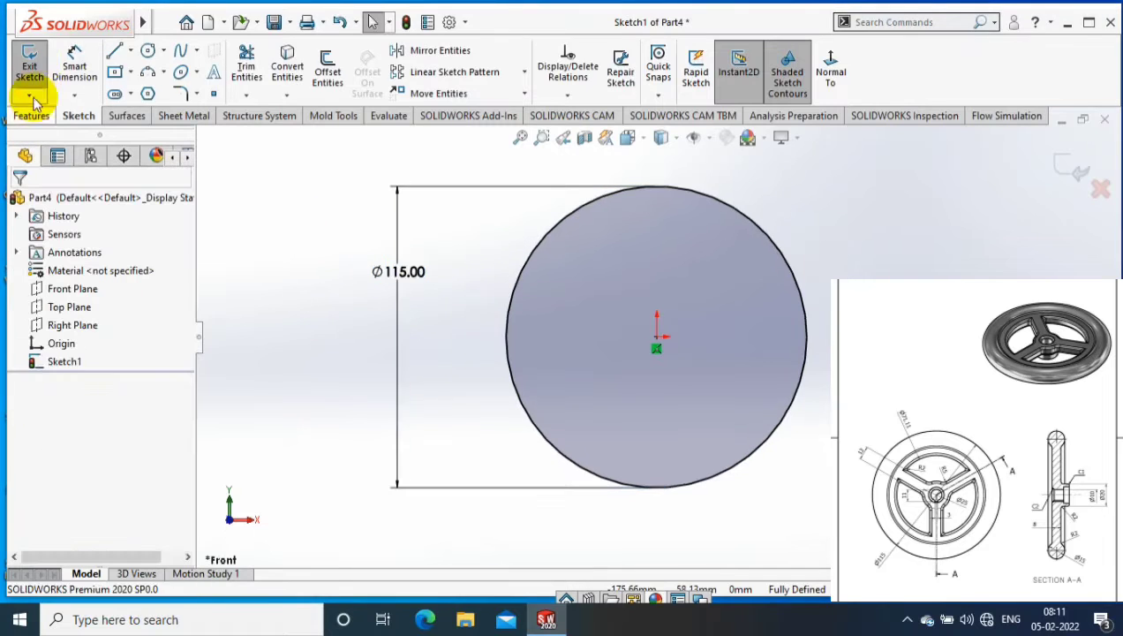
{"action": "left_click", "coordinate": [29, 66]}
- Sweep a 10 mm circular profile along the Ø115 circle to form the rim
{"action": "left_click", "coordinate": [190, 51]}
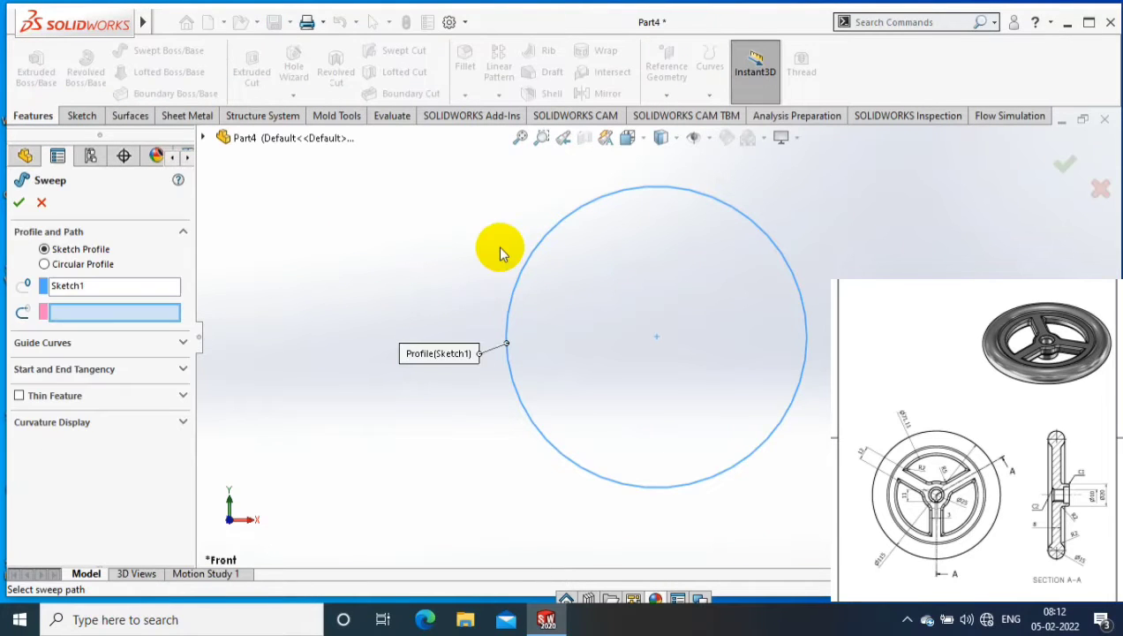
{"action": "left_click", "coordinate": [44, 263]}
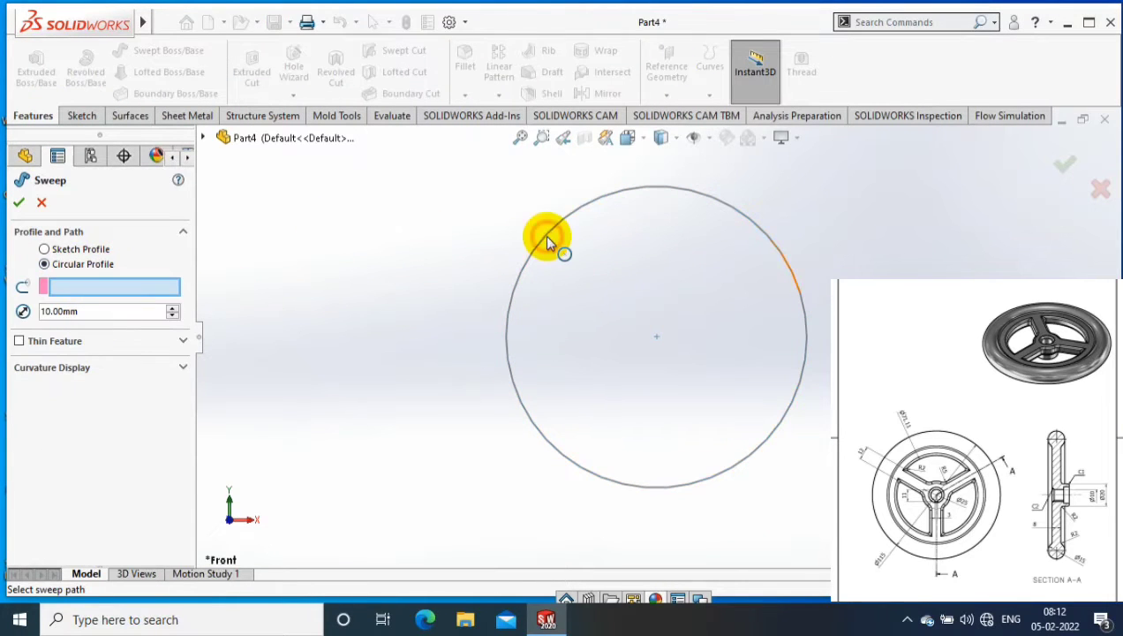
{"action": "left_click", "coordinate": [515, 284]}
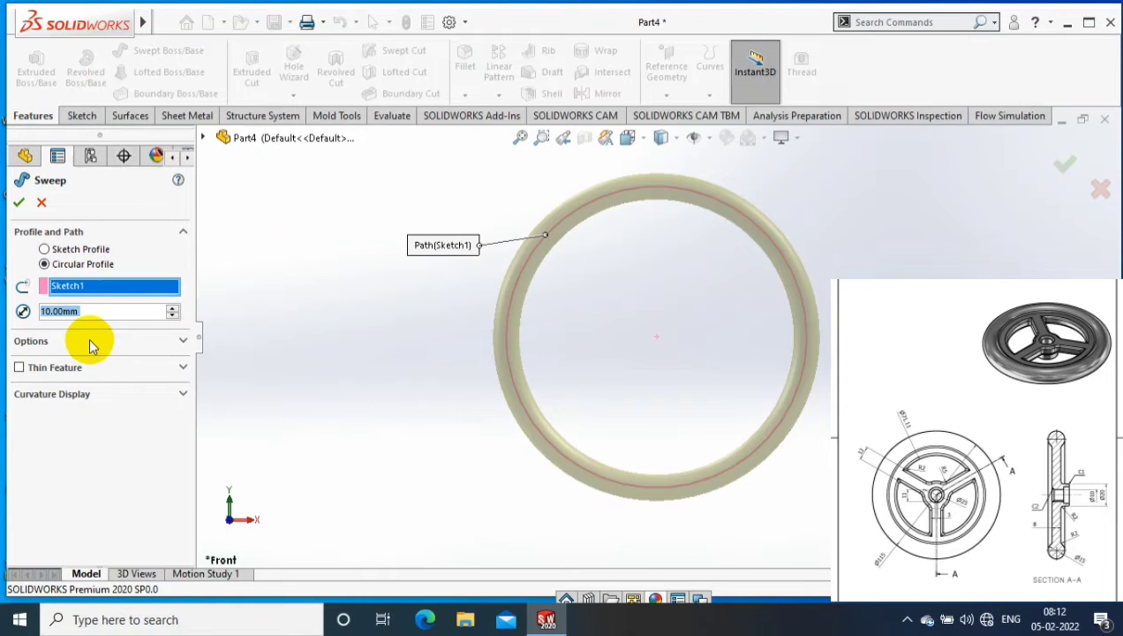
{"action": "left_click", "coordinate": [109, 311]}
{"action": "type", "text": "15"}
{"action": "left_click", "coordinate": [19, 202]}
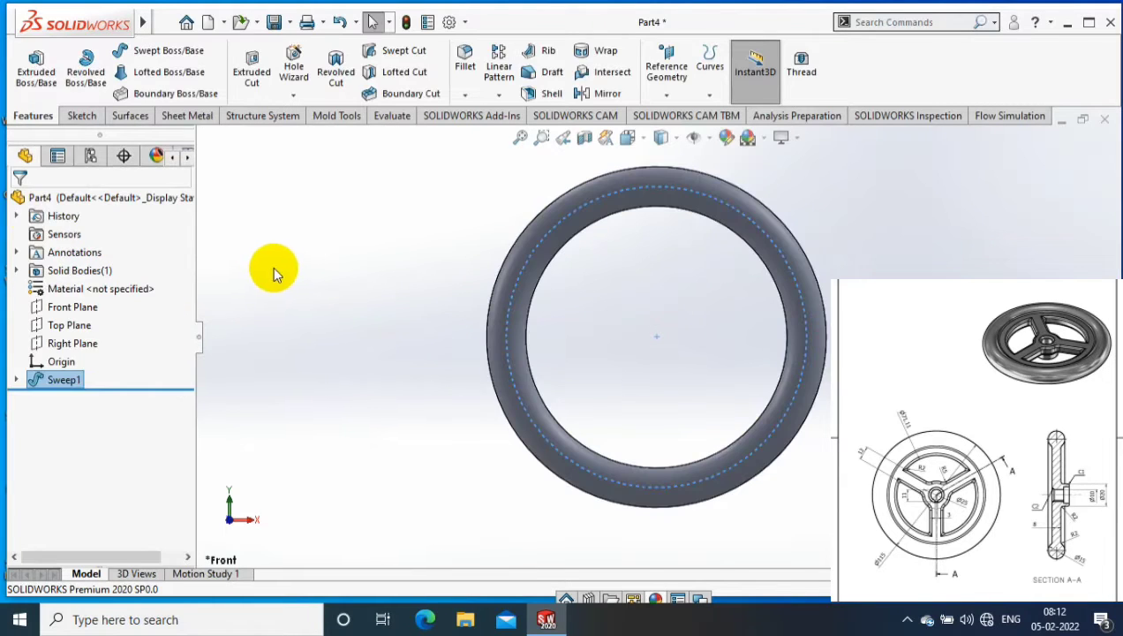
{"action": "left_click", "coordinate": [69, 325]}
- Start a Top Plane sketch with a vertical centerline crossing the tube
{"action": "left_click", "coordinate": [161, 310]}
{"action": "left_click", "coordinate": [73, 342]}
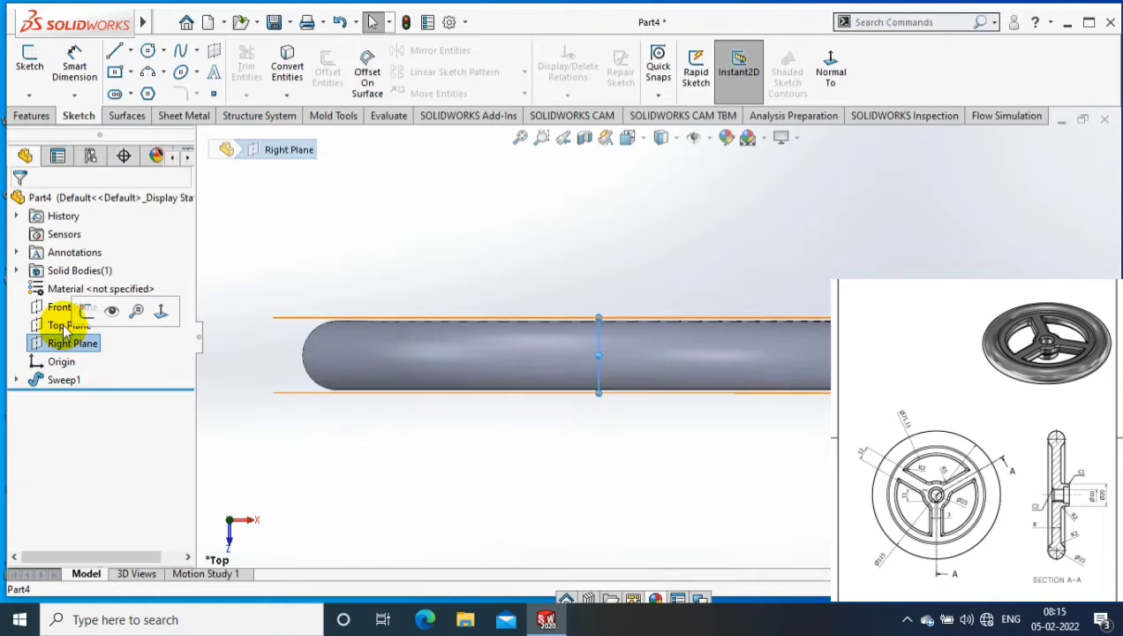
{"action": "left_click", "coordinate": [64, 327]}
{"action": "left_click", "coordinate": [30, 62]}
{"action": "left_click", "coordinate": [118, 50]}
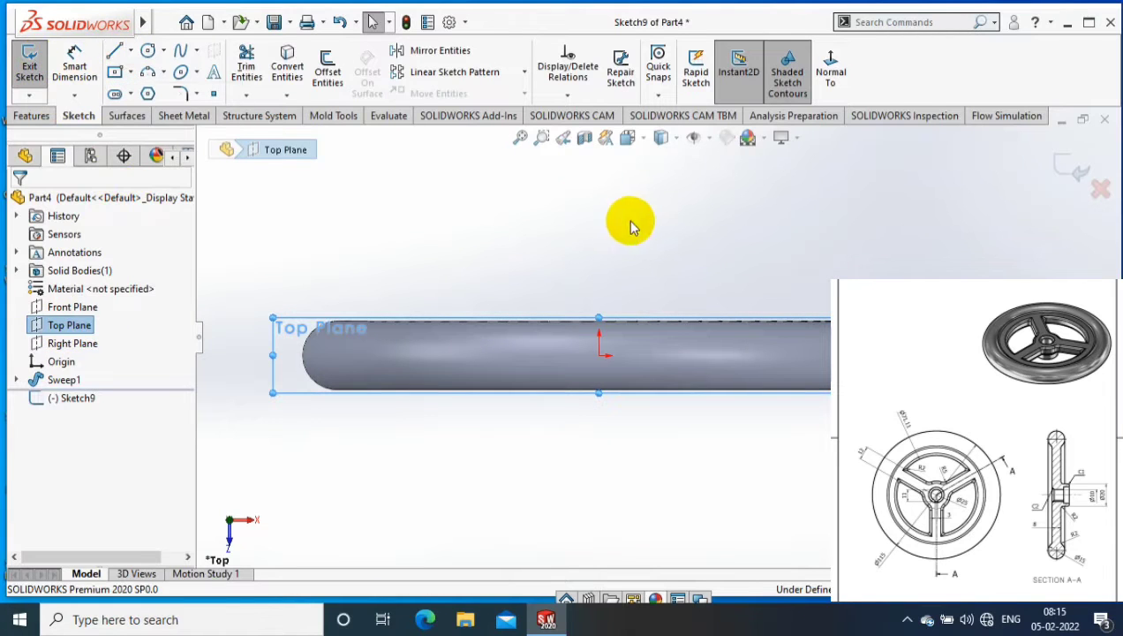
{"action": "left_click", "coordinate": [599, 446]}
{"action": "key", "text": "Escape"}
{"action": "left_click", "coordinate": [598, 259]}
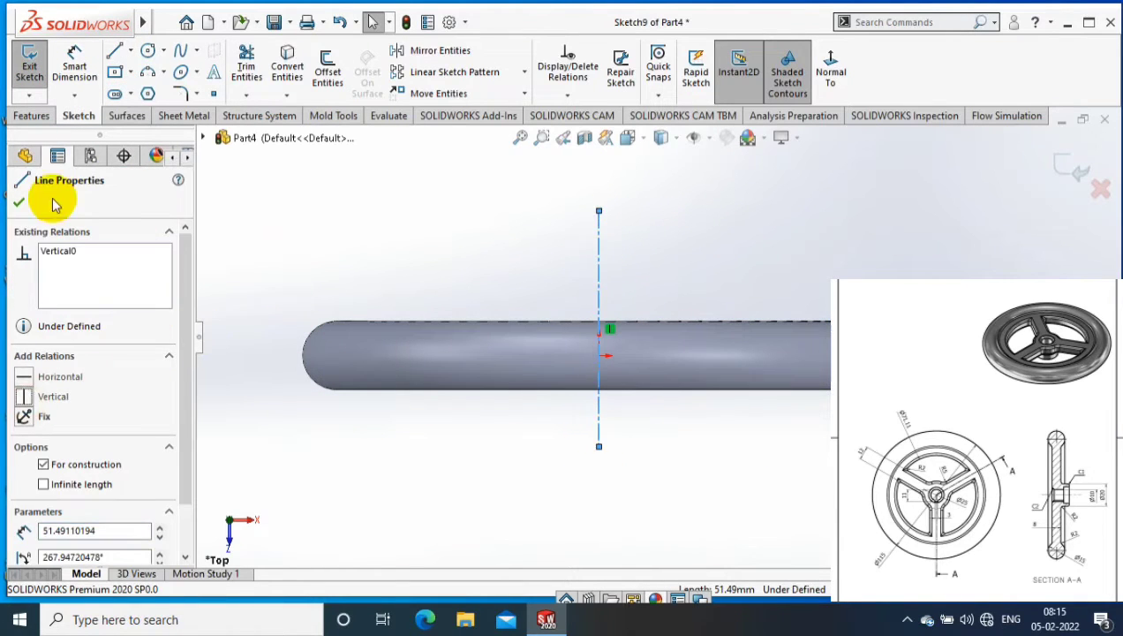
{"action": "left_click", "coordinate": [18, 202]}
- Draw the closed stepped hub-and-web line profile starting at the centerline
{"action": "left_click", "coordinate": [114, 53]}
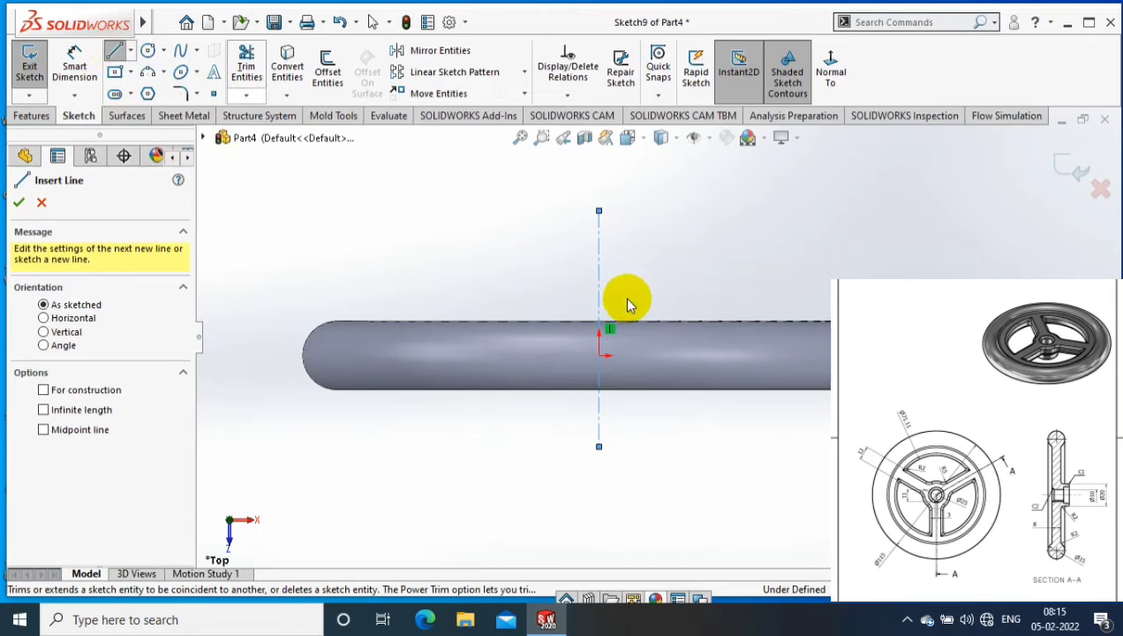
{"action": "left_click", "coordinate": [598, 275]}
{"action": "left_click", "coordinate": [638, 275]}
{"action": "left_click", "coordinate": [637, 344]}
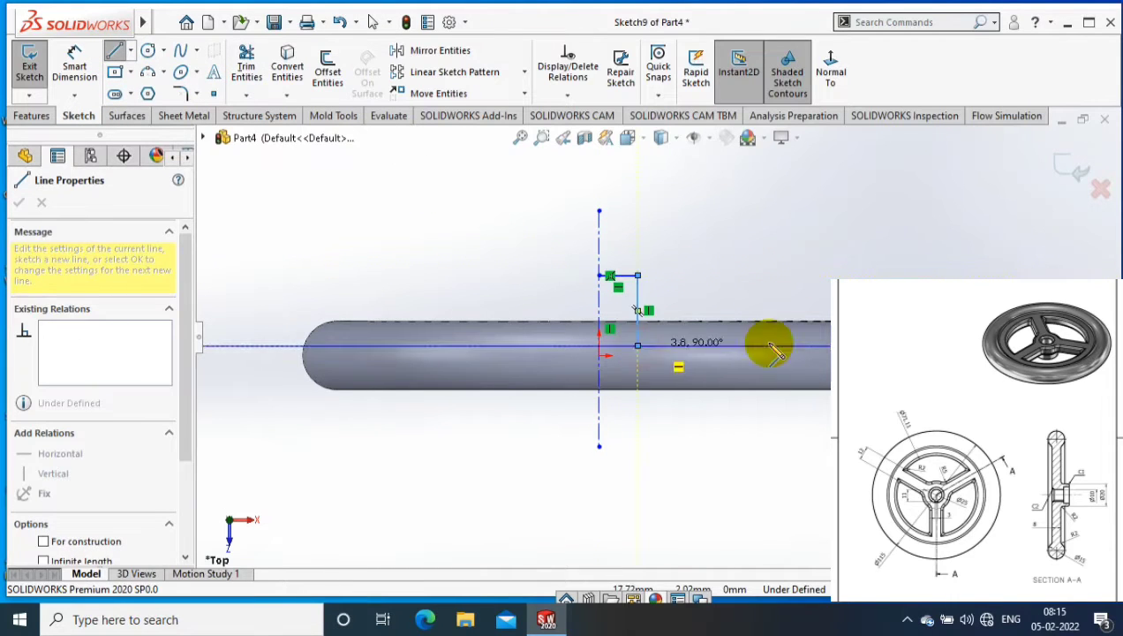
{"action": "left_click", "coordinate": [874, 344]}
{"action": "left_click", "coordinate": [874, 372]}
{"action": "left_click", "coordinate": [599, 372]}
{"action": "left_click", "coordinate": [598, 275]}
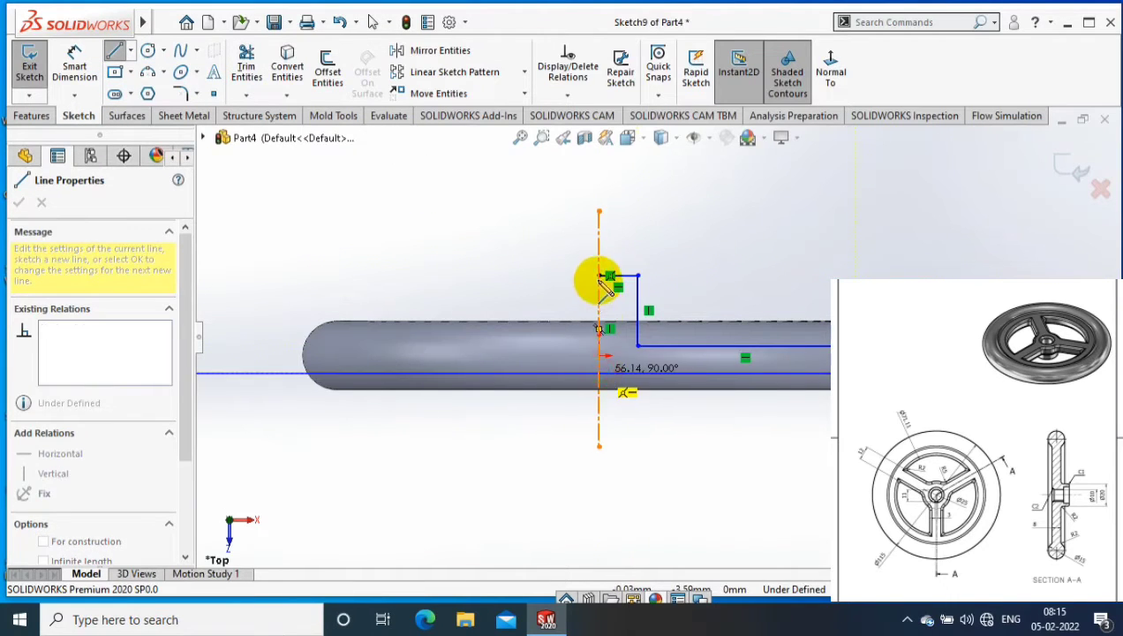
- Add a short line left of the tube, then make it and the bottom line construction geometry
{"action": "left_click", "coordinate": [139, 71]}
{"action": "left_click", "coordinate": [302, 355]}
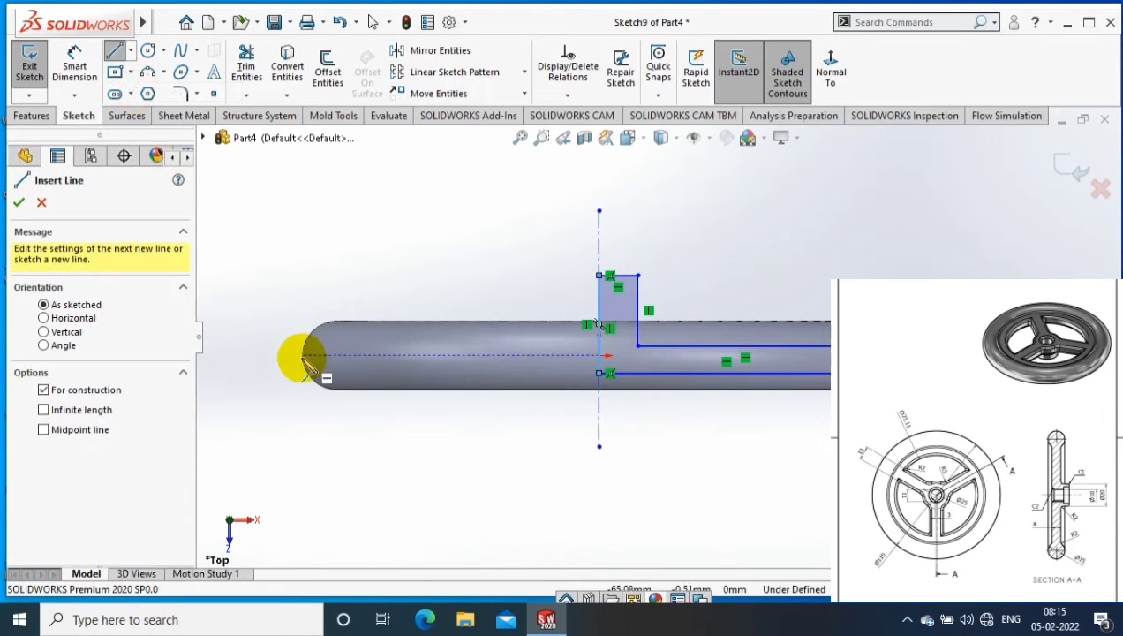
{"action": "left_click", "coordinate": [255, 355]}
{"action": "key", "text": "Escape"}
{"action": "key", "text": "Escape"}
{"action": "left_click", "coordinate": [668, 373]}
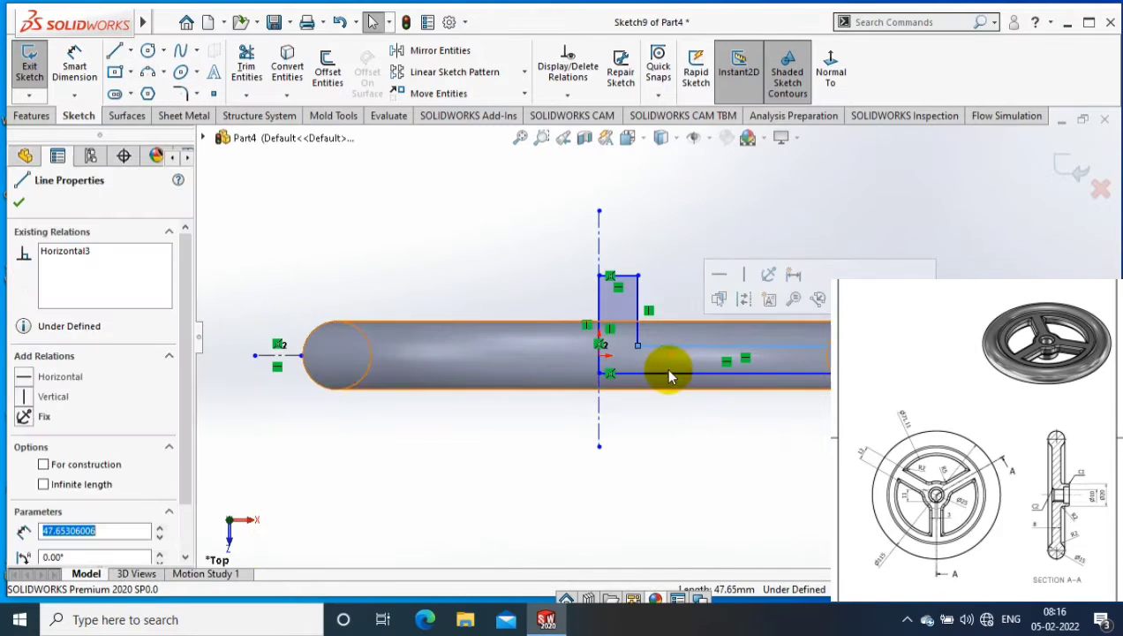
{"action": "left_click", "coordinate": [269, 356], "text": "ctrl"}
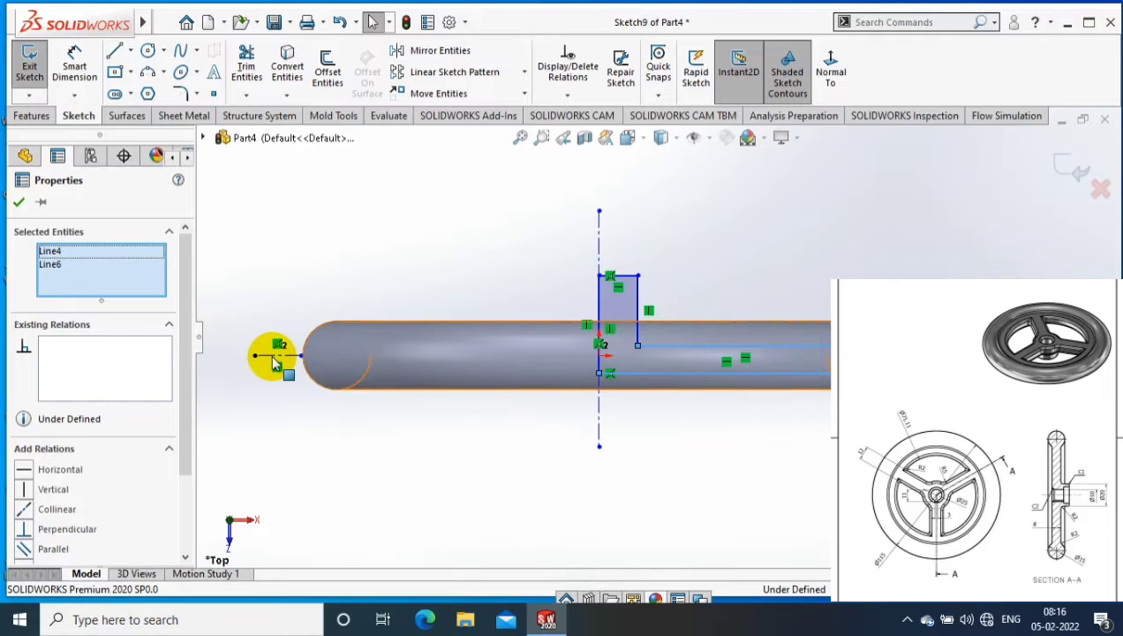
{"action": "left_click", "coordinate": [271, 356]}
{"action": "left_click", "coordinate": [271, 356], "text": "ctrl"}
{"action": "scroll", "coordinate": [35, 494], "scroll_direction": "down", "scroll_amount": 3}
{"action": "left_click", "coordinate": [43, 530]}
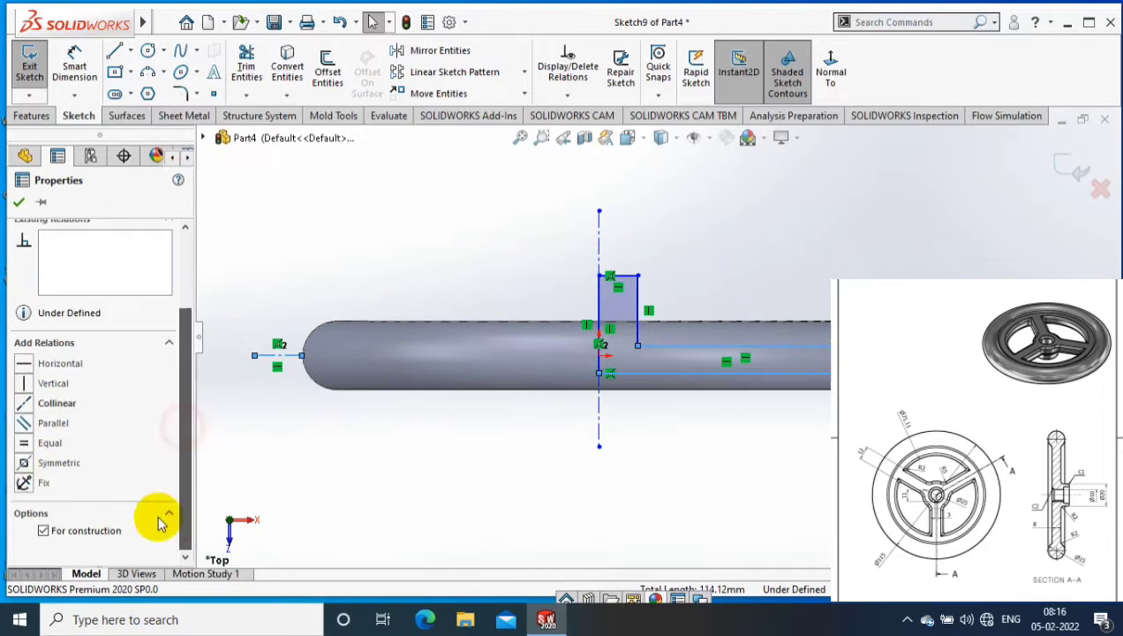
{"action": "left_click", "coordinate": [19, 202]}
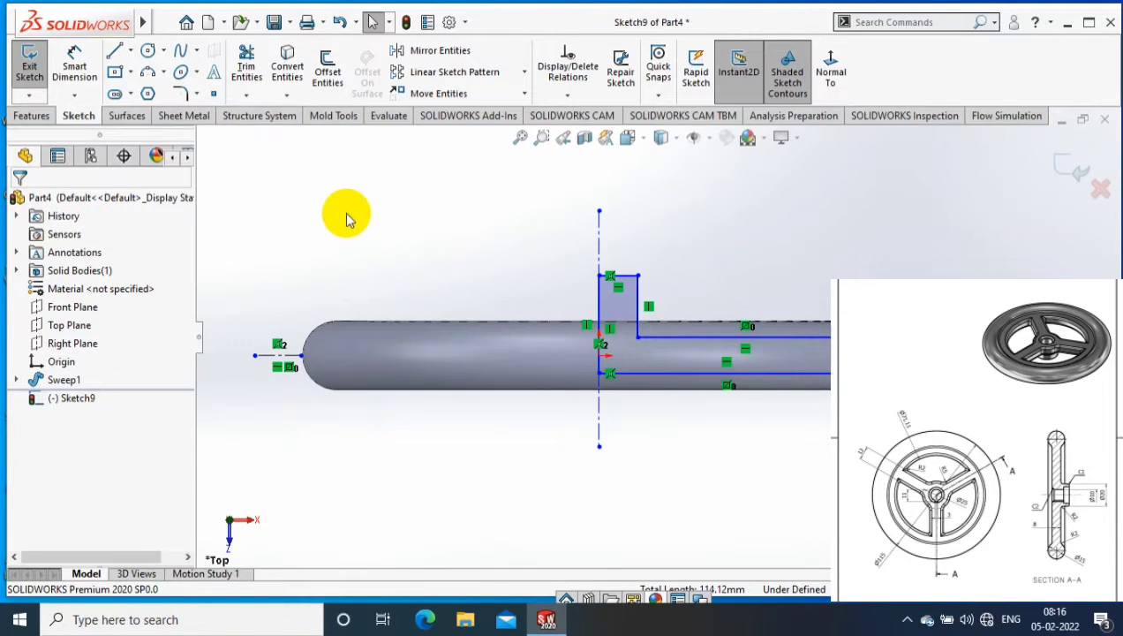
- Dimension the profile: 8 mm bottom line, Ø20 hub diameter, 6 mm step height
{"action": "key", "text": "d"}
{"action": "left_click", "coordinate": [765, 374]}
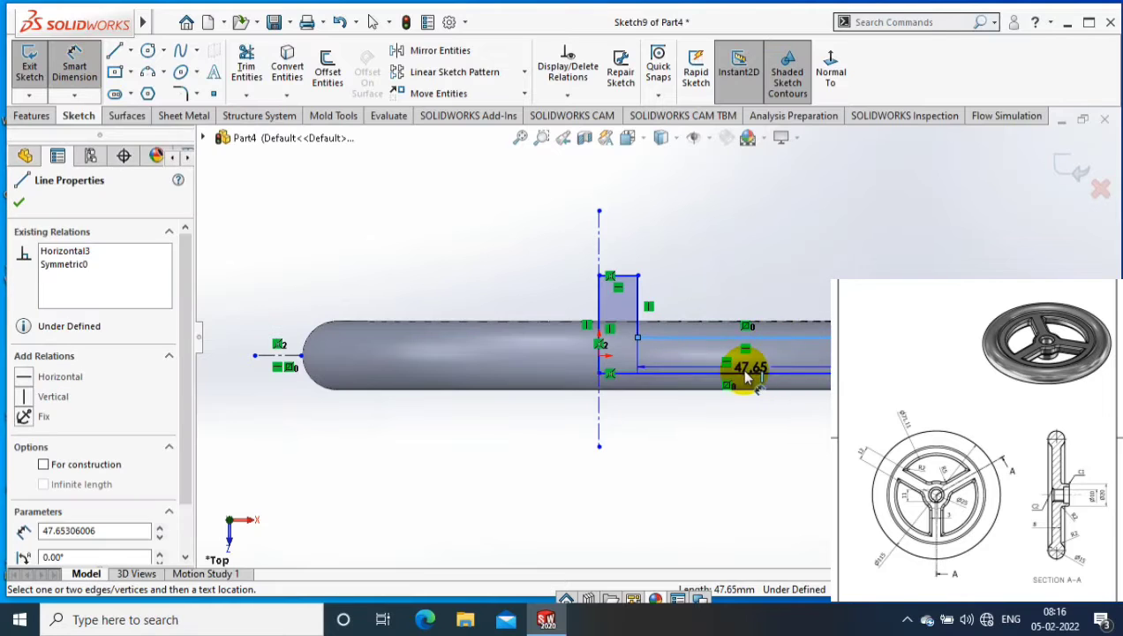
{"action": "left_click", "coordinate": [747, 336]}
{"action": "left_click", "coordinate": [760, 353]}
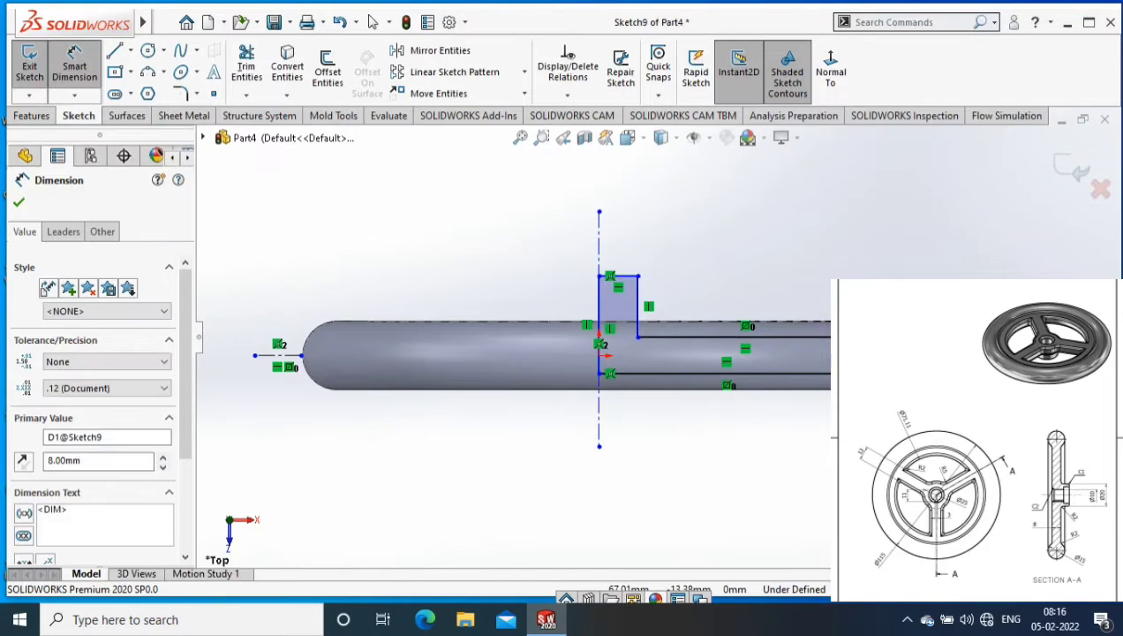
{"action": "left_click", "coordinate": [639, 284]}
{"action": "left_click", "coordinate": [599, 216]}
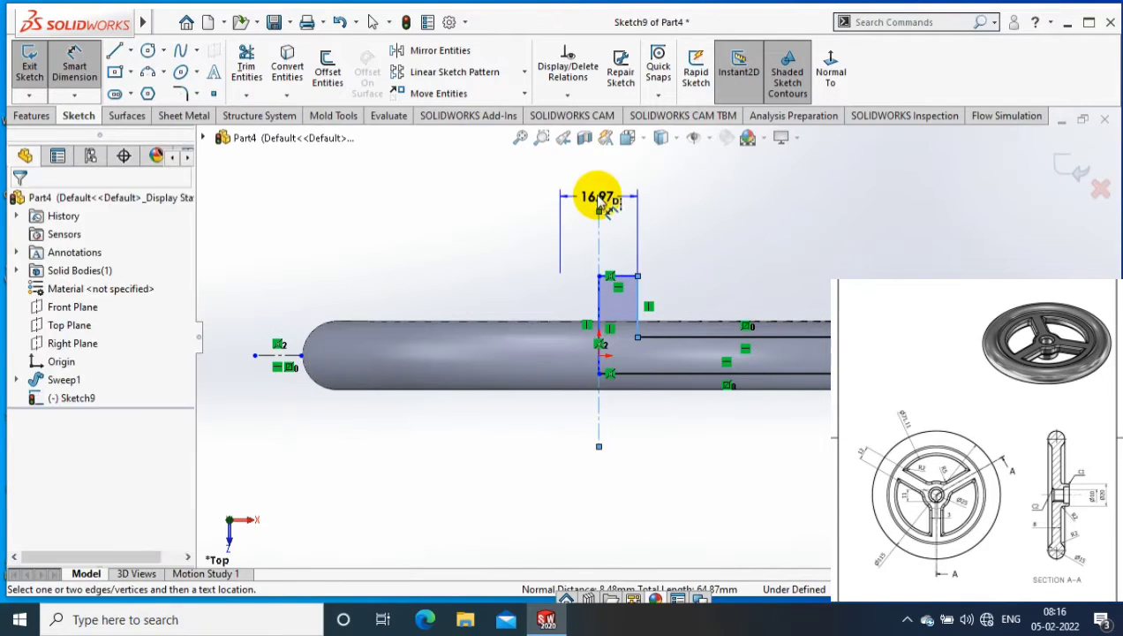
{"action": "left_click", "coordinate": [600, 202]}
{"action": "type", "text": "20"}
{"action": "key", "text": "Return"}
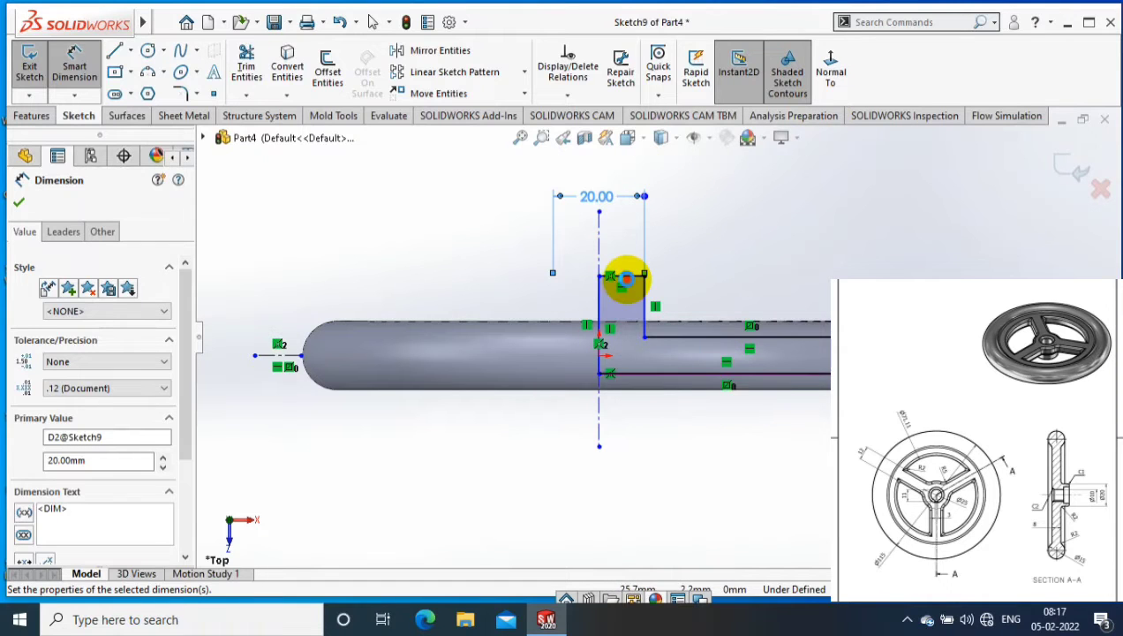
{"action": "left_click", "coordinate": [629, 281]}
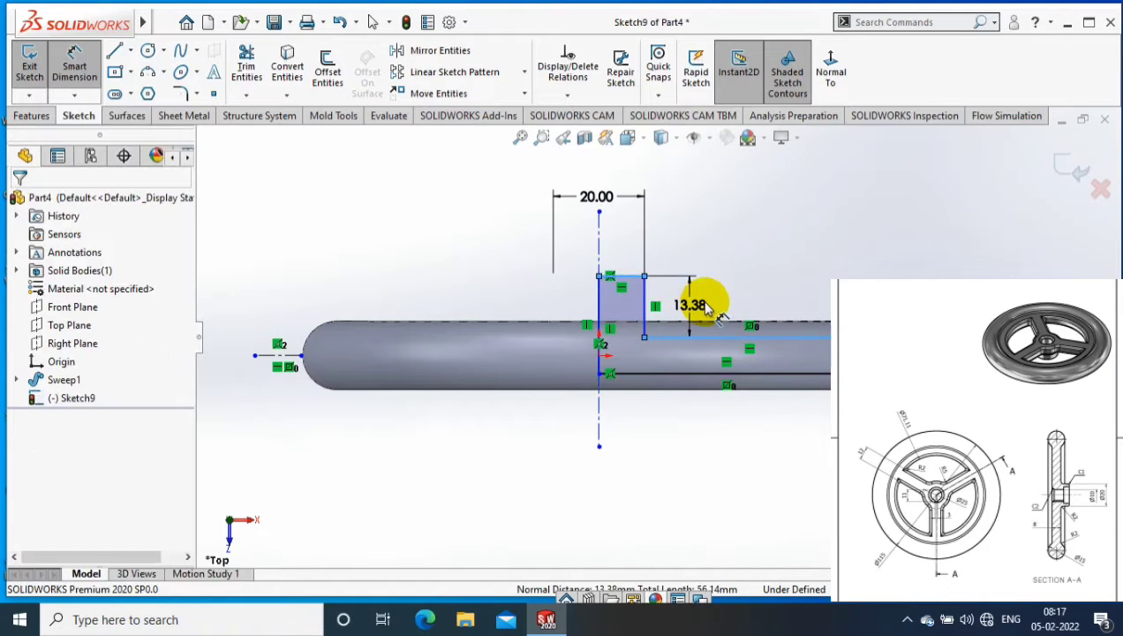
{"action": "left_click", "coordinate": [705, 303]}
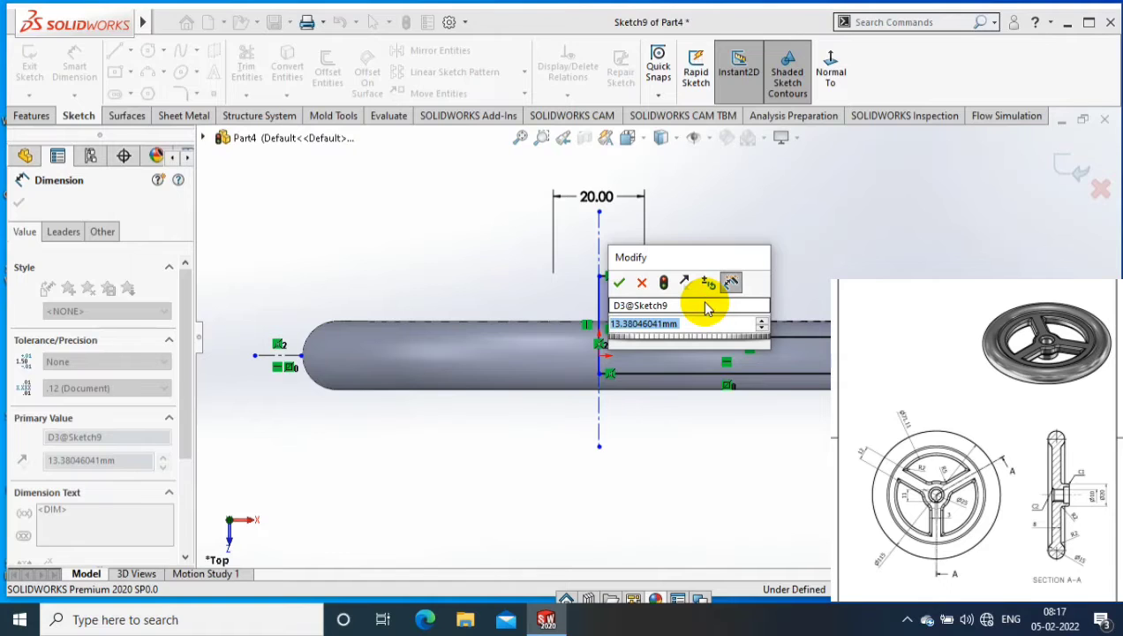
{"action": "type", "text": "6"}
{"action": "key", "text": "Return"}
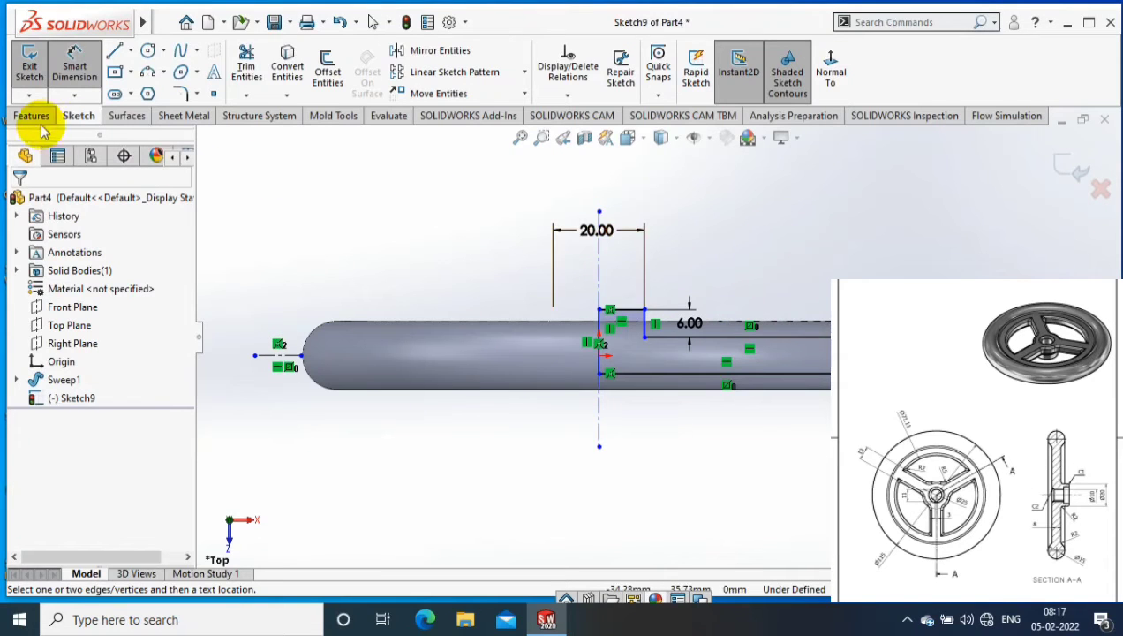
- Revolve the sketch 360° about the centerline to form the hubbed disc
{"action": "left_click", "coordinate": [39, 121]}
{"action": "left_click", "coordinate": [86, 63]}
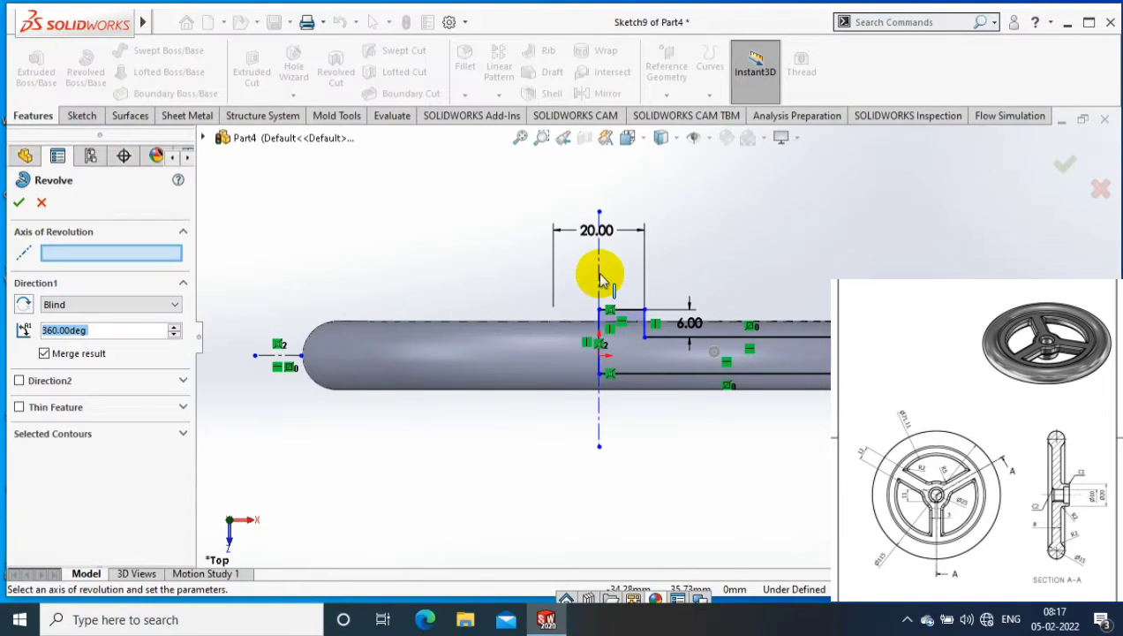
{"action": "left_click", "coordinate": [601, 279]}
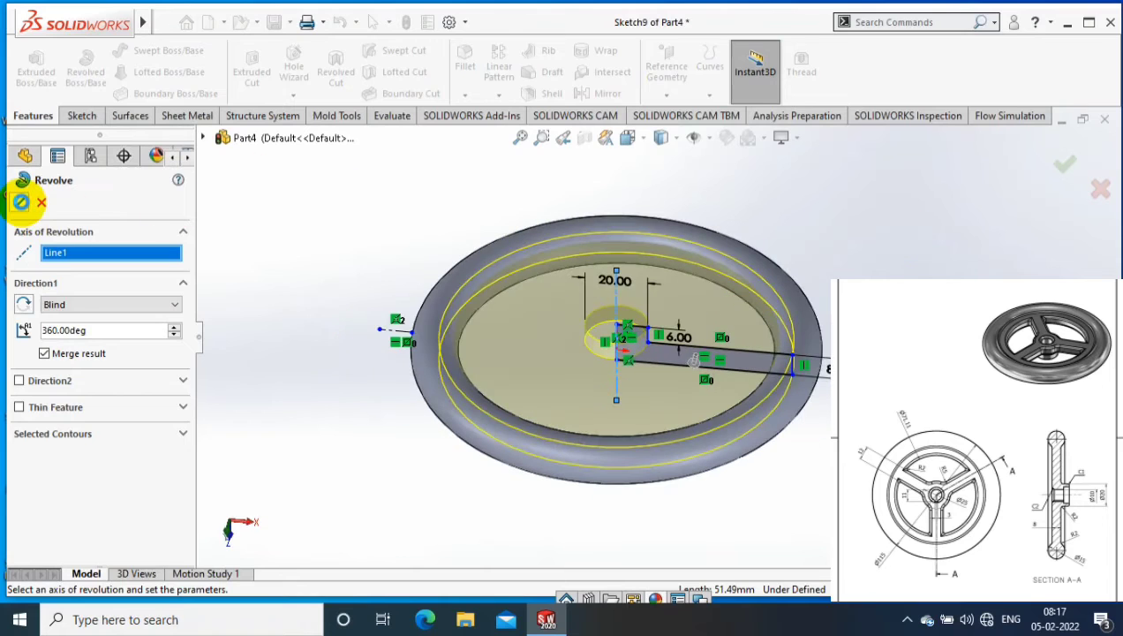
{"action": "right_click", "coordinate": [366, 221]}
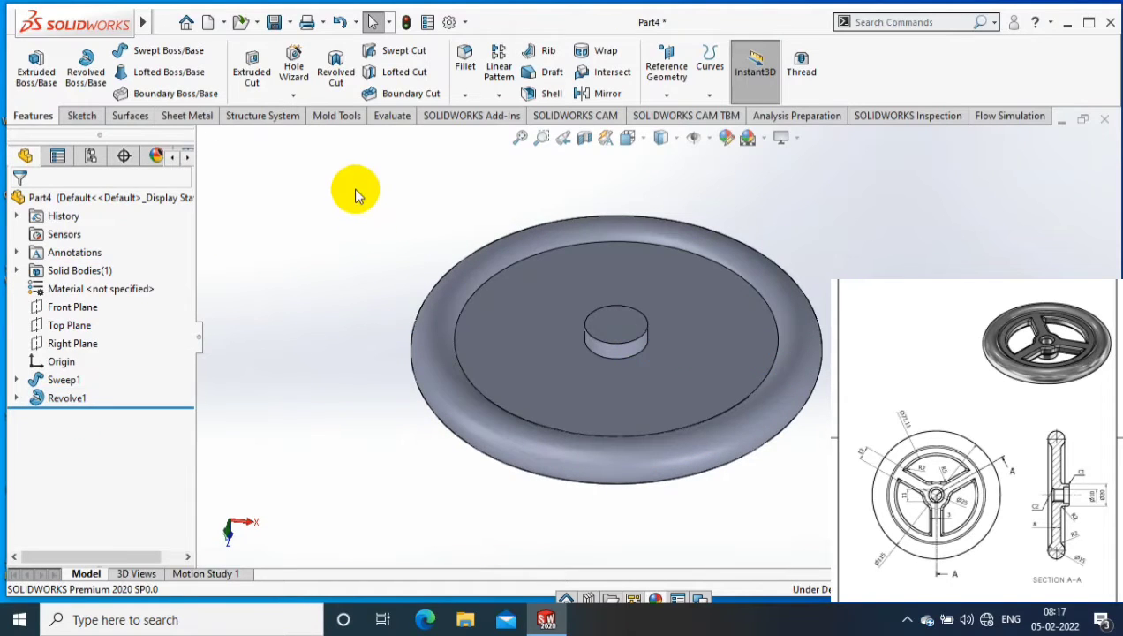
- View the disc face normal-to, orbit, return to the Front view, and show the Sketch tools
{"action": "left_click", "coordinate": [670, 262]}
{"action": "key", "text": "ctrl+8"}
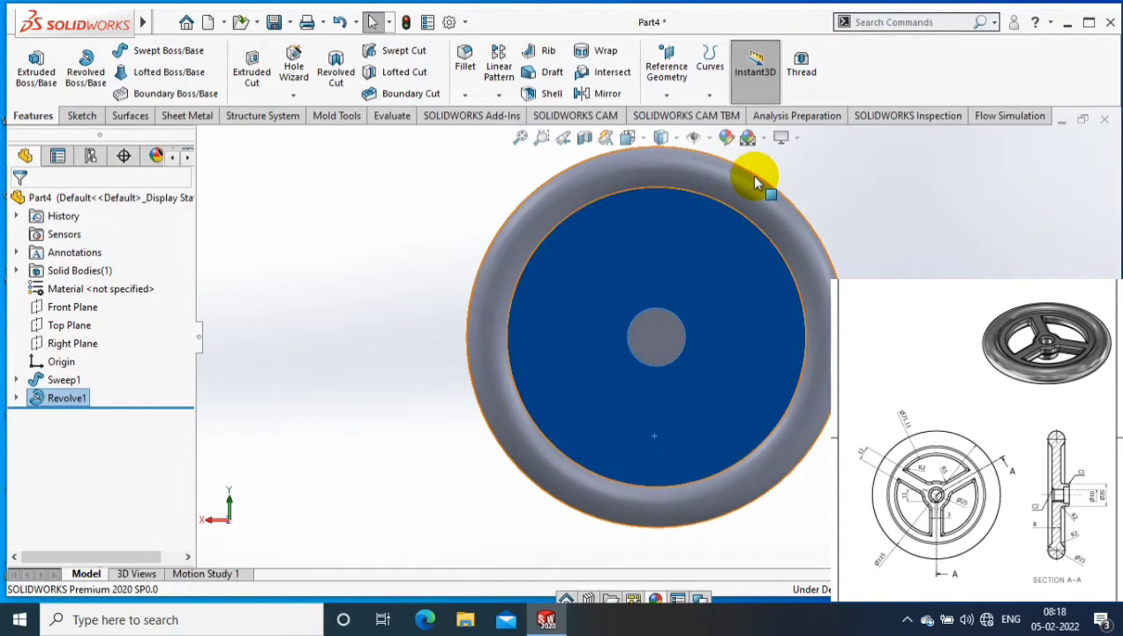
{"action": "middle_click_drag", "start_coordinate": [754, 182], "coordinate": [623, 196]}
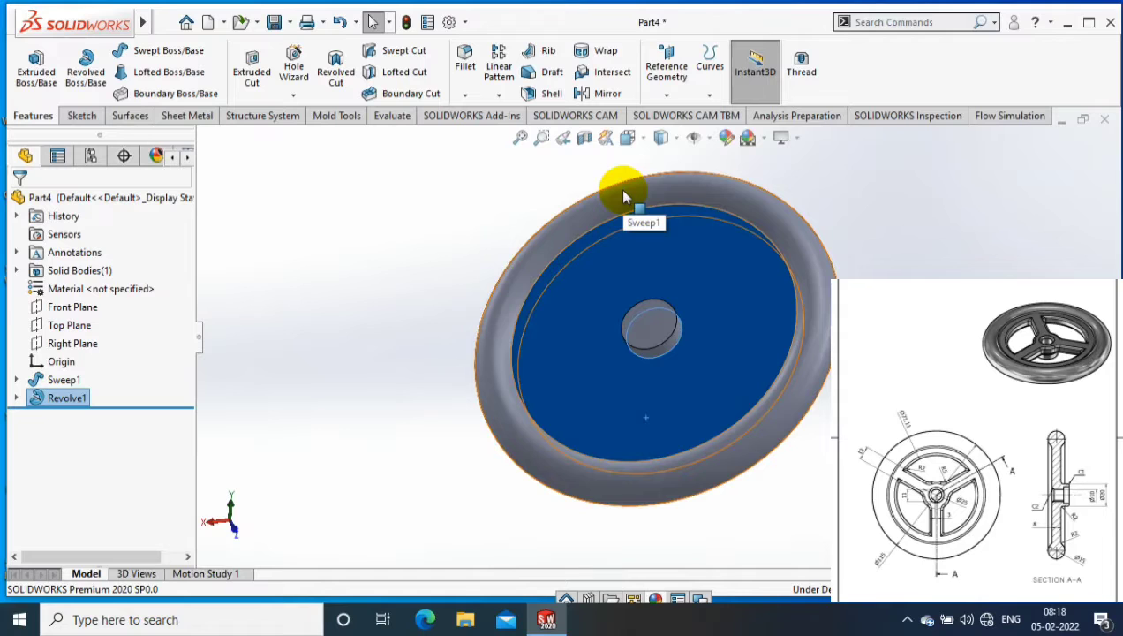
{"action": "key", "text": "ctrl+1"}
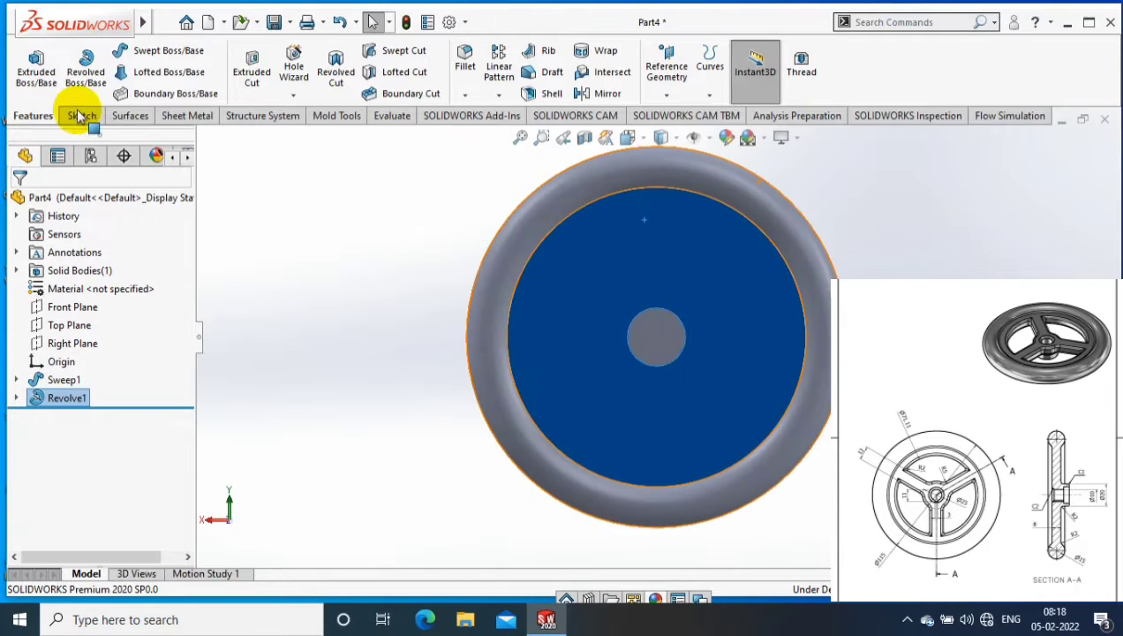
{"action": "left_click", "coordinate": [80, 117]}
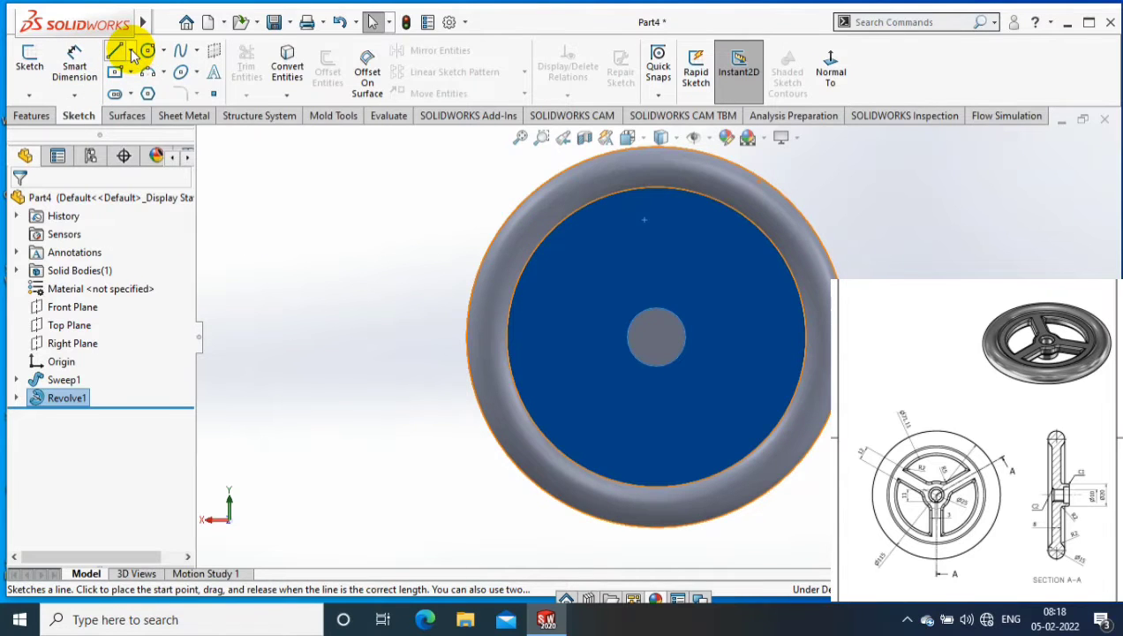
- Draw a vertical centreline upward from the wheel centre on the disc face
{"action": "left_click", "coordinate": [131, 50]}
{"action": "left_click", "coordinate": [150, 110]}
{"action": "left_click", "coordinate": [656, 336]}
{"action": "left_click", "coordinate": [657, 215]}
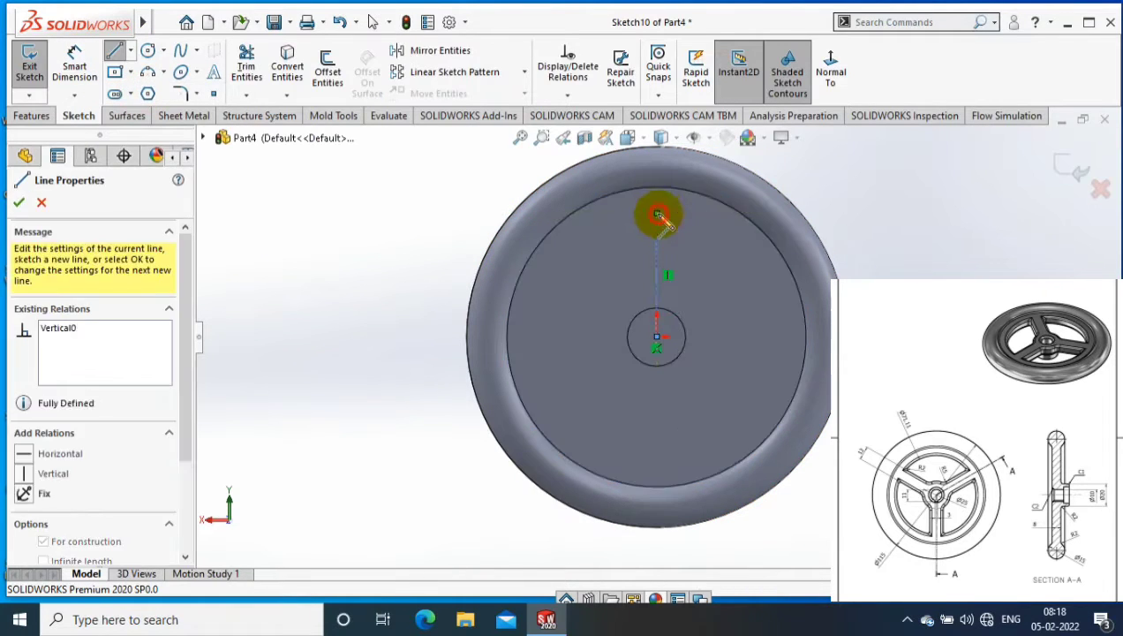
{"action": "key", "text": "Escape"}
- Add a circle at the origin and dimension its diameter to 71.11 mm
{"action": "right_click_drag", "start_coordinate": [421, 188], "coordinate": [468, 229]}
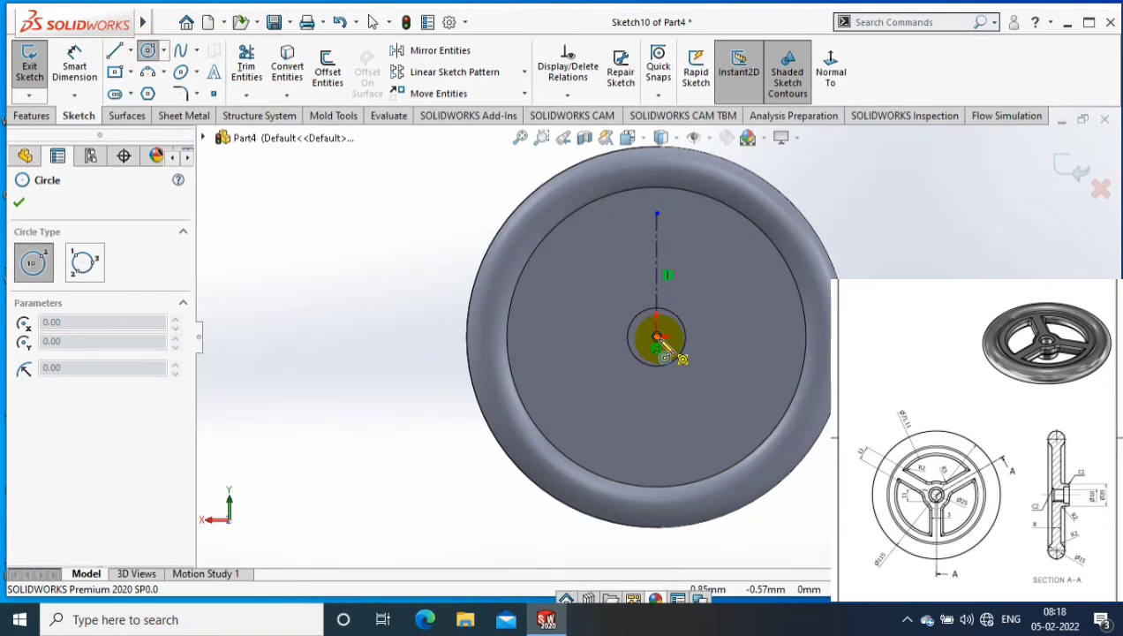
{"action": "left_click", "coordinate": [657, 337]}
{"action": "left_click", "coordinate": [697, 450]}
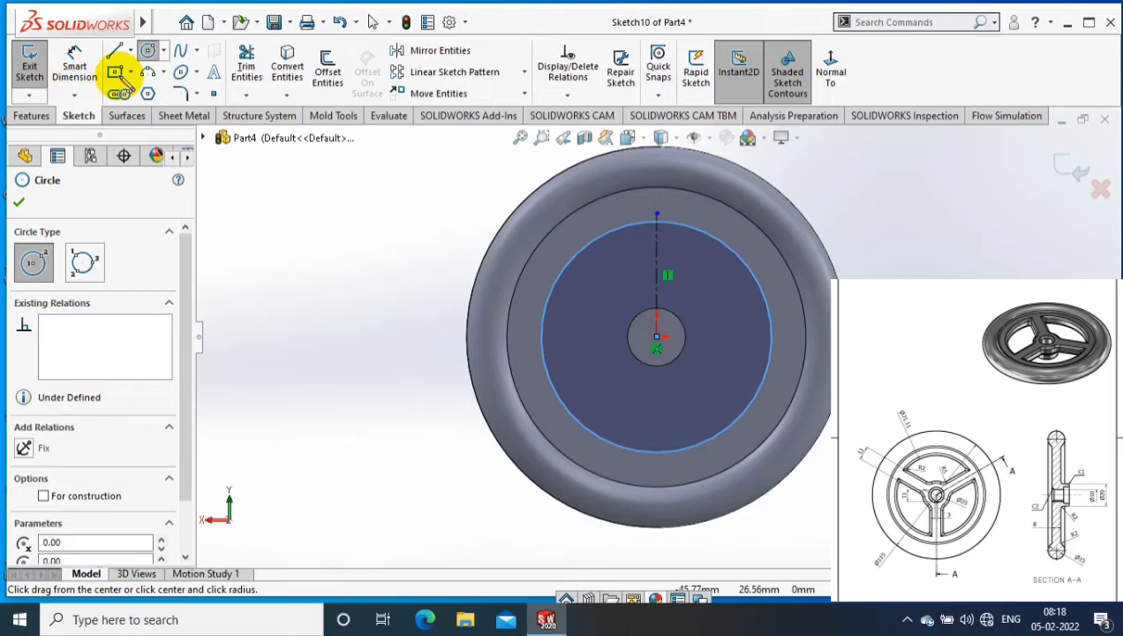
{"action": "key", "text": "Escape"}
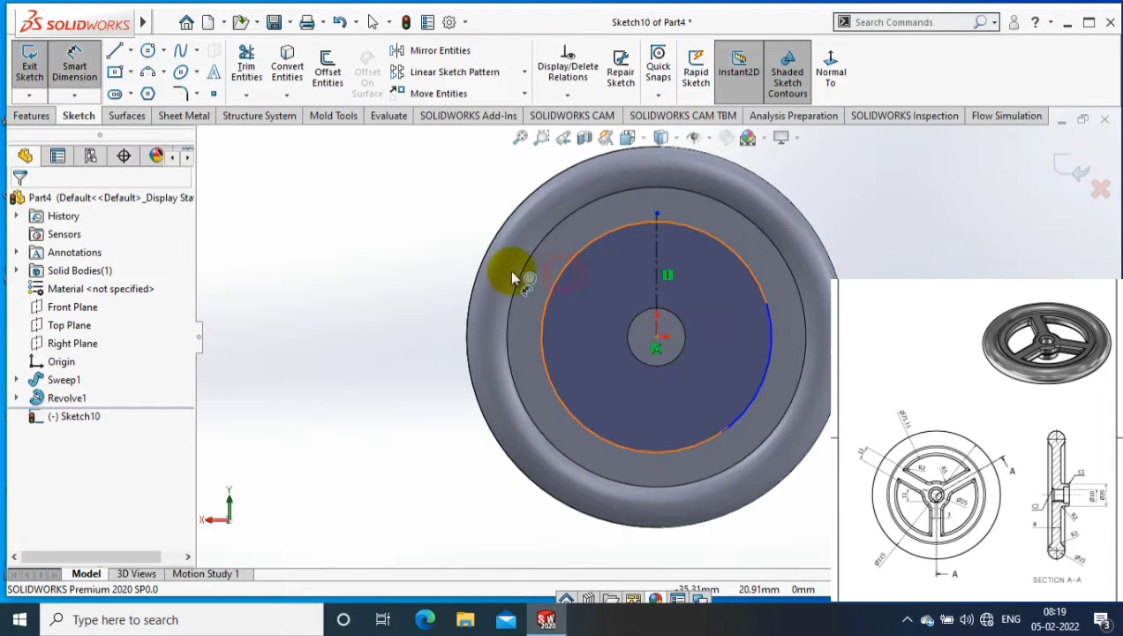
{"action": "left_click", "coordinate": [398, 416]}
{"action": "type", "text": "71.11"}
{"action": "key", "text": "Return"}
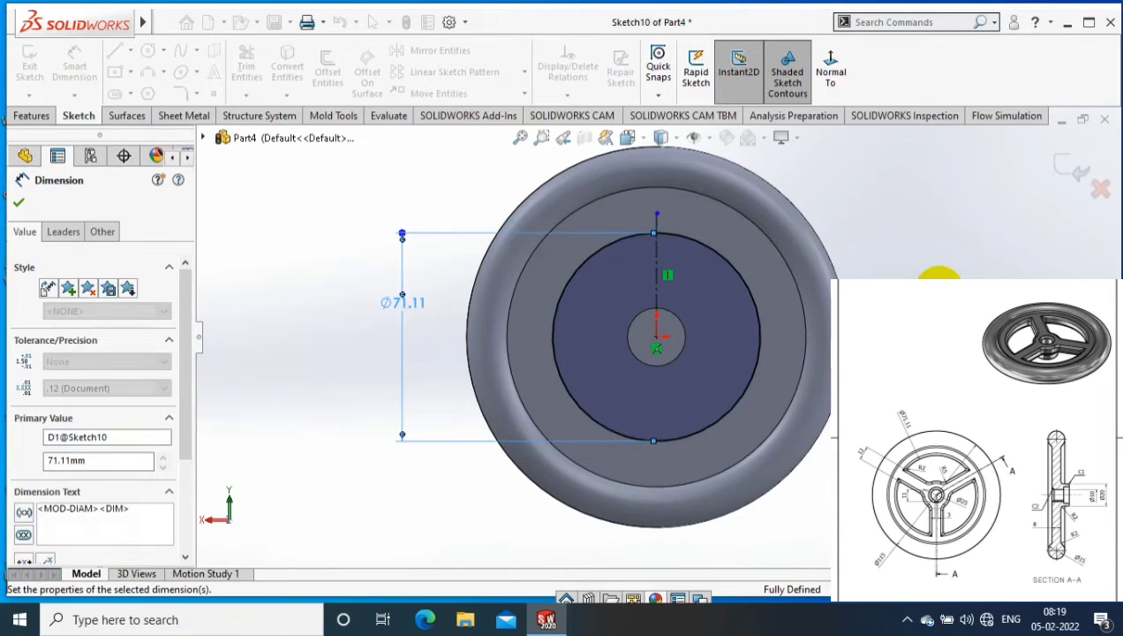
{"action": "scroll", "coordinate": [938, 278], "scroll_direction": "down", "scroll_amount": 2}
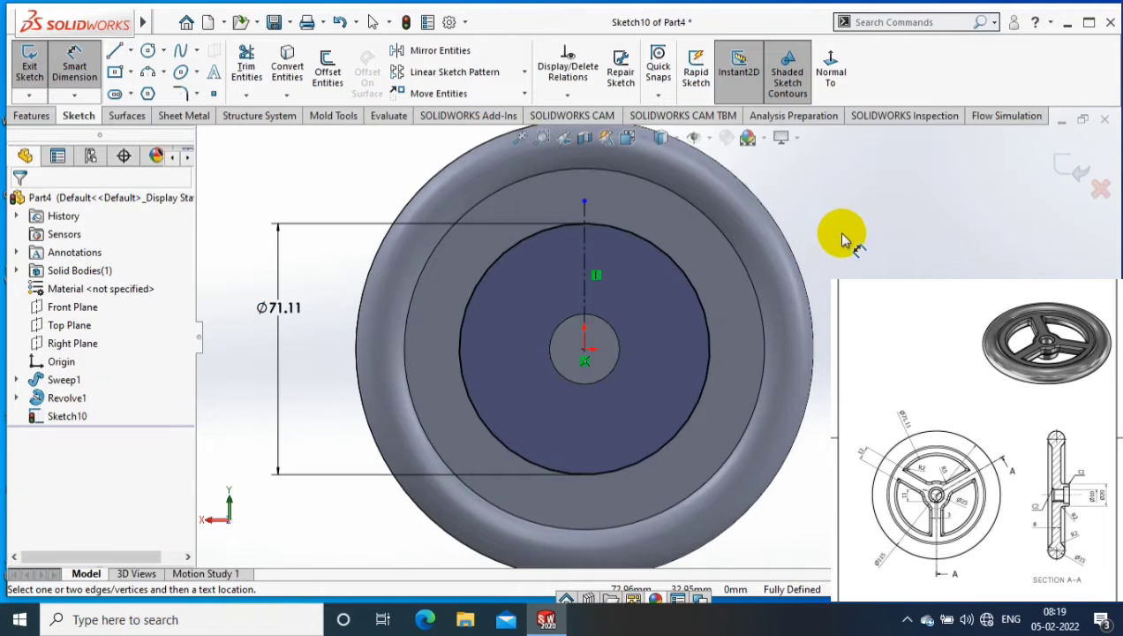
- Draw two centrelines from the wheel centre, angled up-right and up-left
{"action": "left_click", "coordinate": [130, 50]}
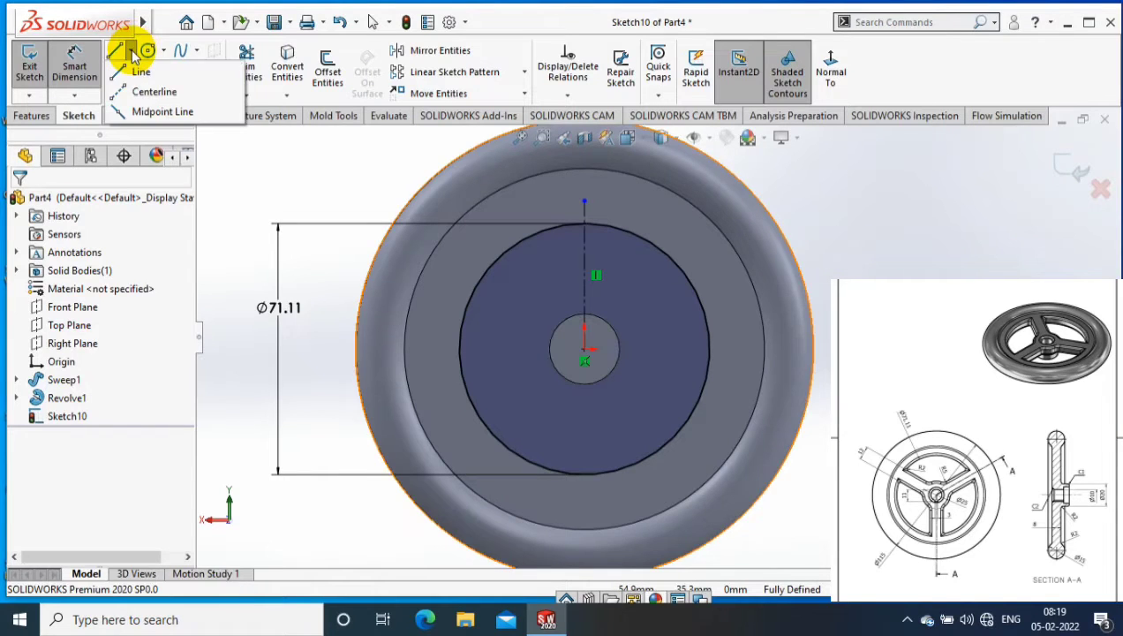
{"action": "left_click", "coordinate": [152, 92]}
{"action": "left_click", "coordinate": [599, 346]}
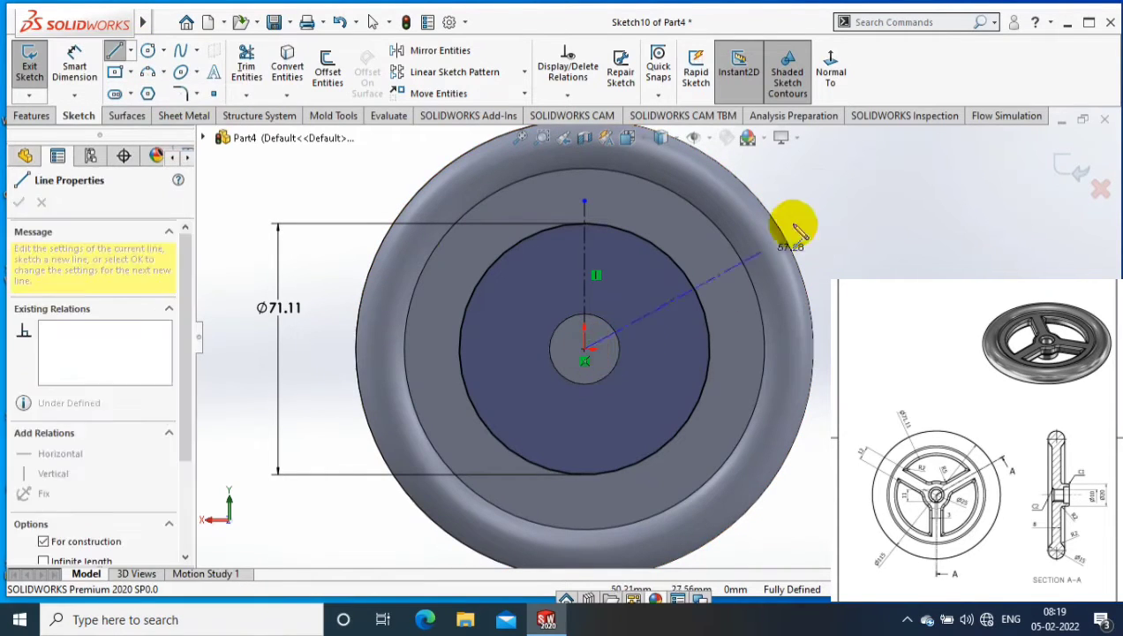
{"action": "left_click", "coordinate": [819, 192]}
{"action": "key", "text": "Escape"}
{"action": "left_click_drag", "start_coordinate": [585, 347], "coordinate": [369, 174]}
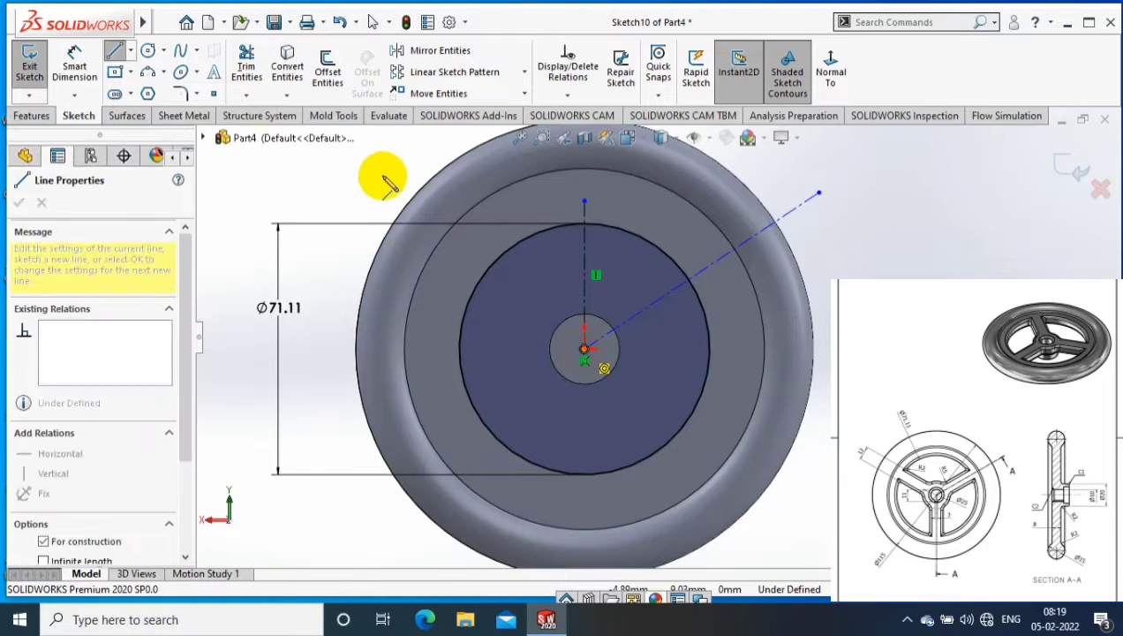
{"action": "key", "text": "Escape"}
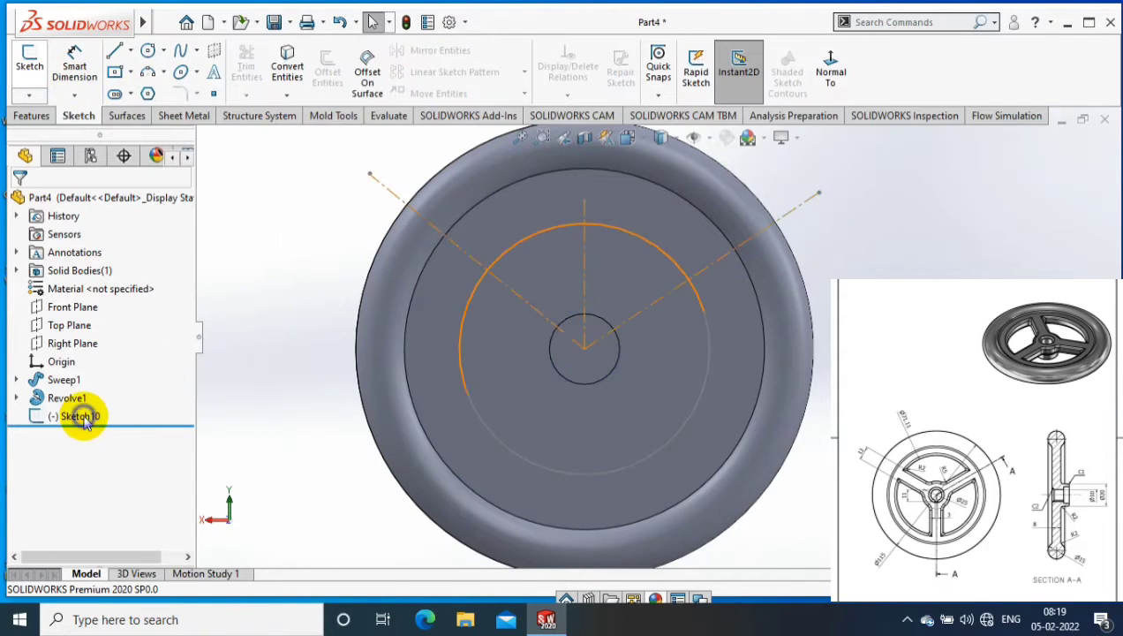
- Dimension both angled centrelines at 60° from the vertical centreline
{"action": "right_click", "coordinate": [83, 415]}
{"action": "left_click", "coordinate": [101, 249]}
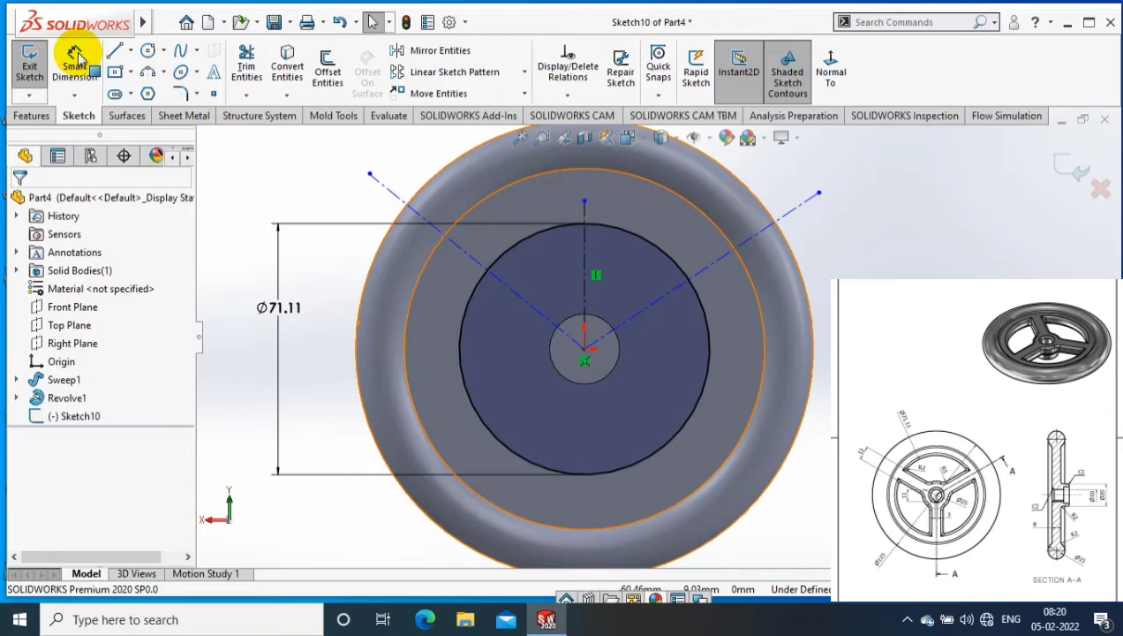
{"action": "left_click", "coordinate": [75, 60]}
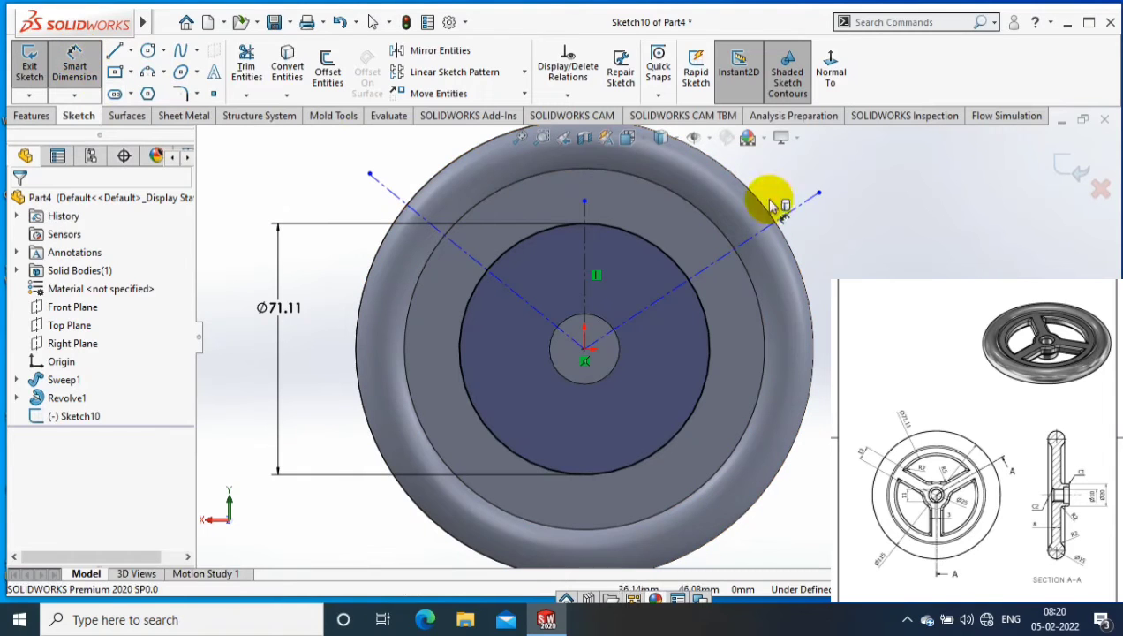
{"action": "left_click", "coordinate": [587, 240]}
{"action": "left_click", "coordinate": [658, 298]}
{"action": "left_click", "coordinate": [645, 241]}
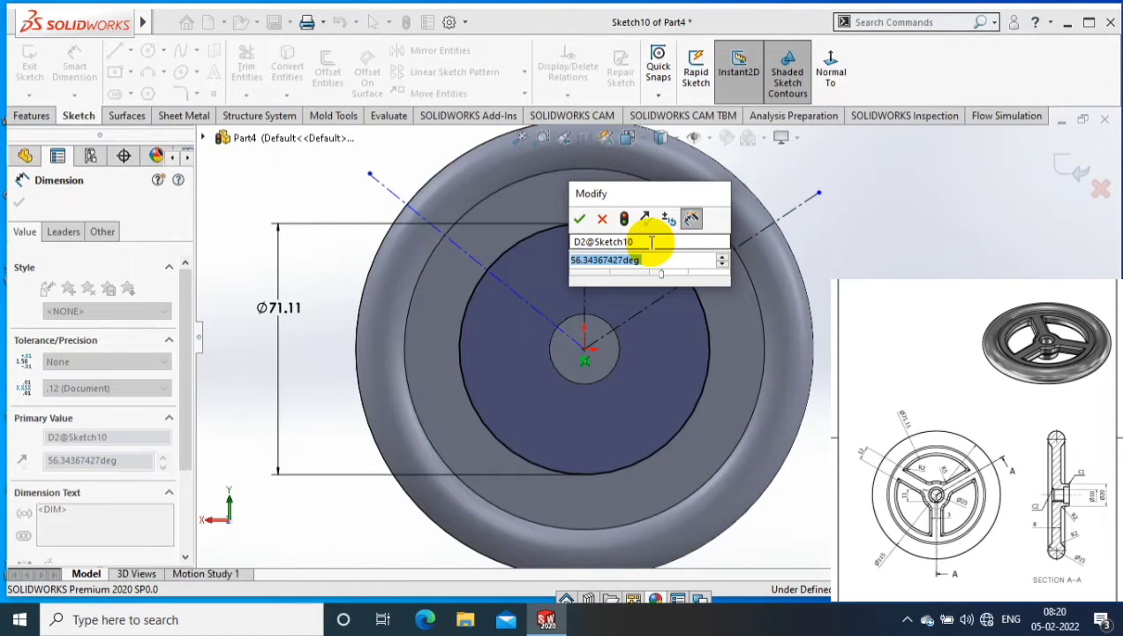
{"action": "key", "text": "Return"}
{"action": "left_click", "coordinate": [509, 286]}
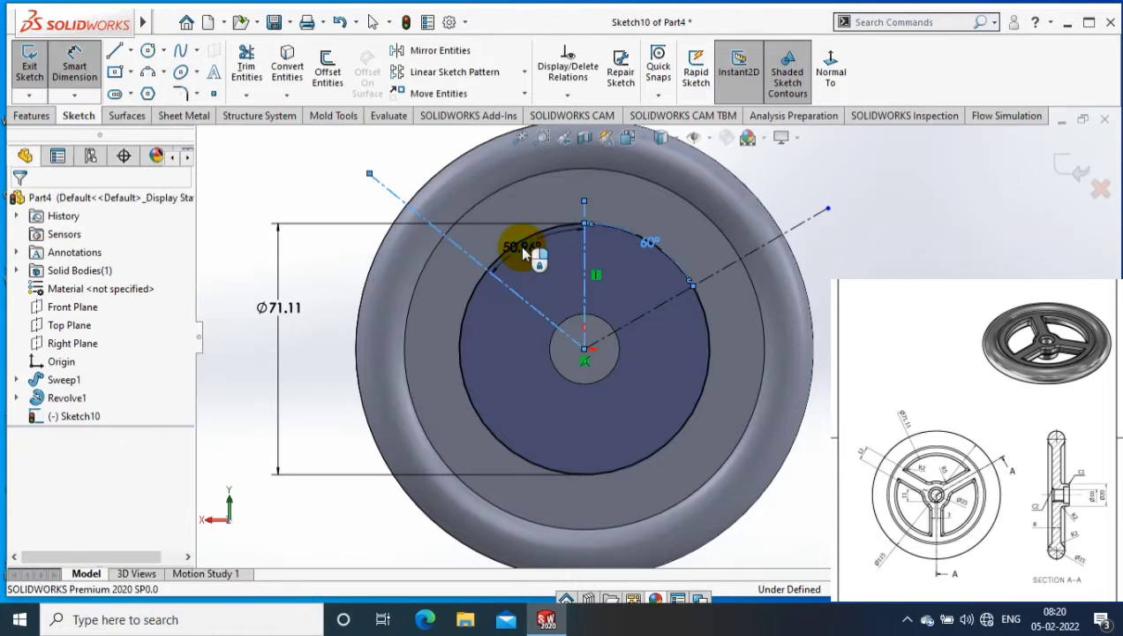
{"action": "left_click", "coordinate": [522, 252]}
{"action": "type", "text": "60"}
{"action": "key", "text": "Return"}
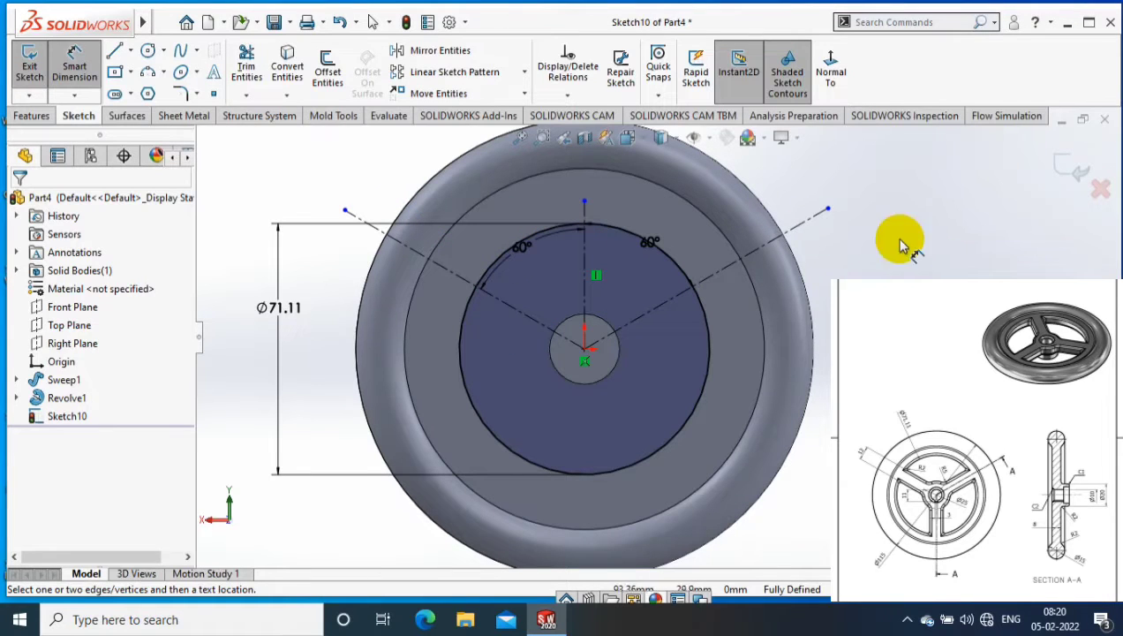
{"action": "left_click", "coordinate": [130, 51]}
{"action": "left_click", "coordinate": [133, 73]}
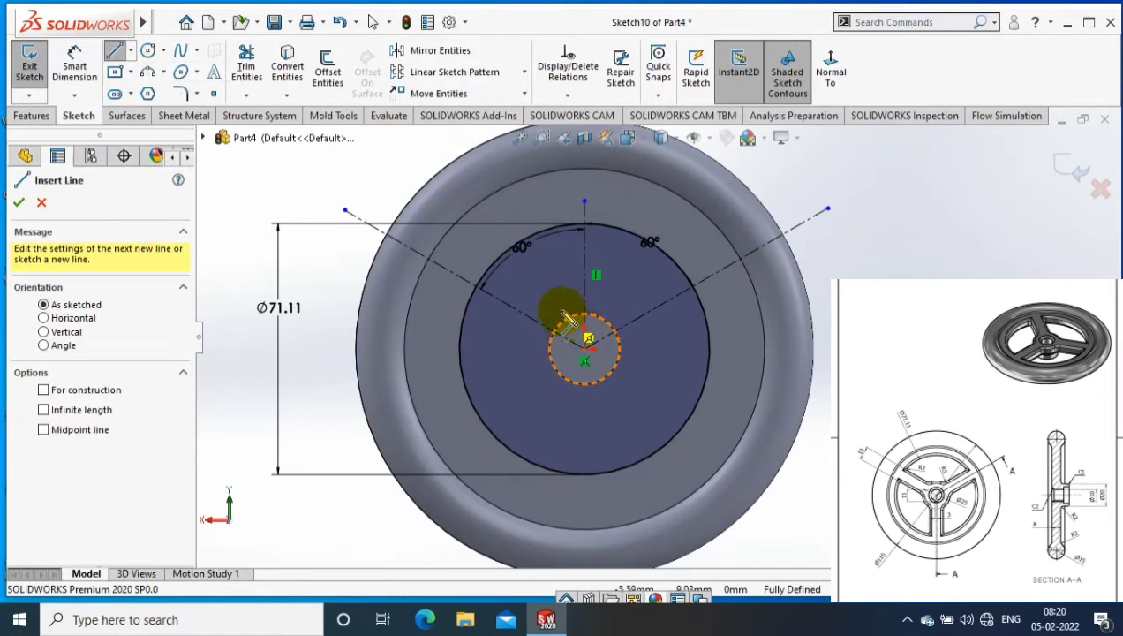
- Draw a line from near the centre and make it parallel to the right centreline
{"action": "left_click_drag", "start_coordinate": [576, 332], "coordinate": [797, 193]}
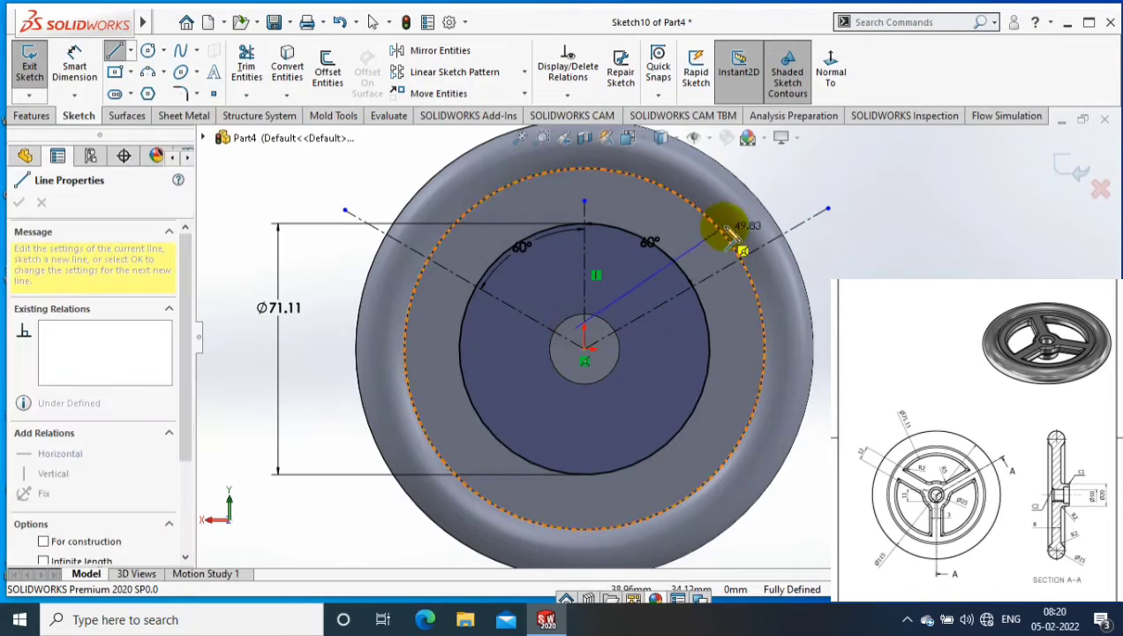
{"action": "left_click", "coordinate": [88, 64]}
{"action": "key", "text": "Escape"}
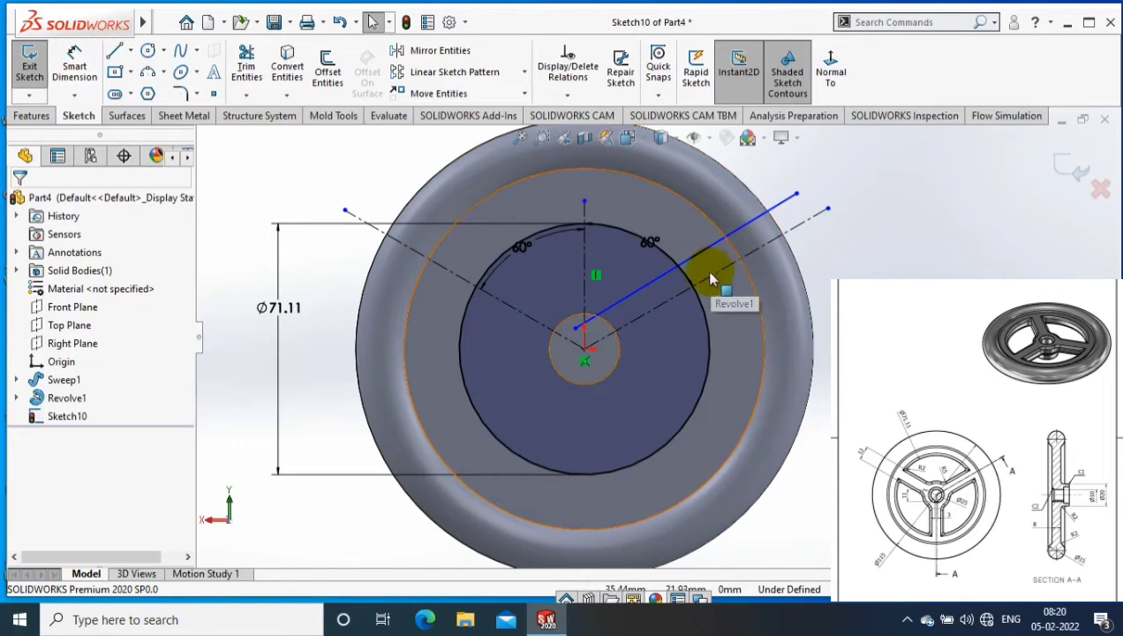
{"action": "left_click", "coordinate": [693, 253]}
{"action": "left_click_drag", "start_coordinate": [757, 225], "coordinate": [783, 210]}
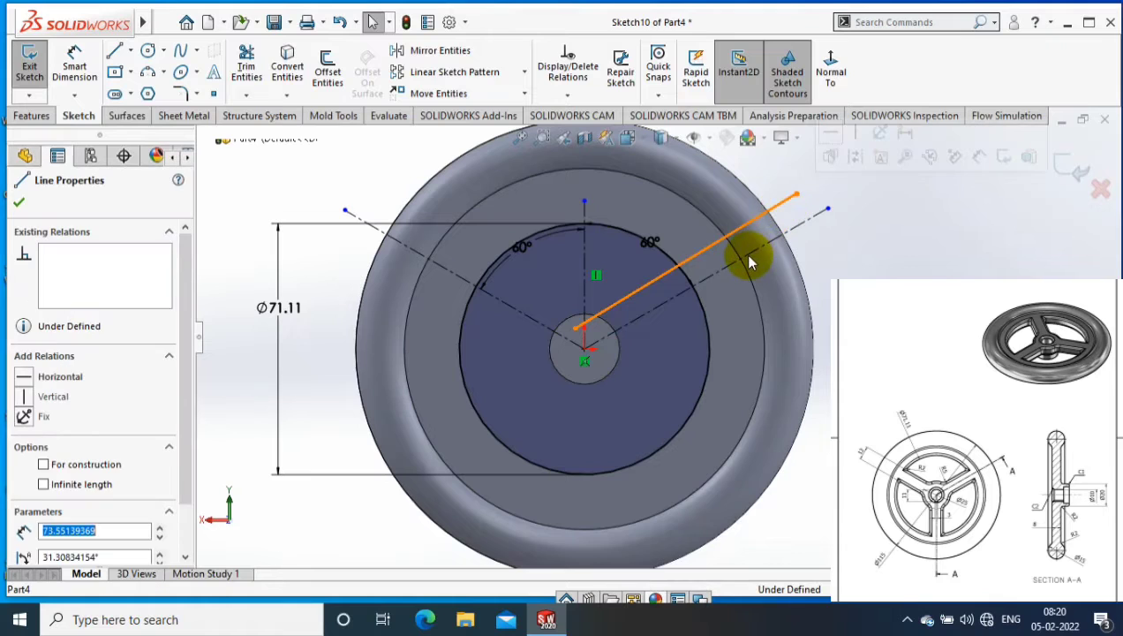
{"action": "left_click", "coordinate": [743, 255], "text": "ctrl"}
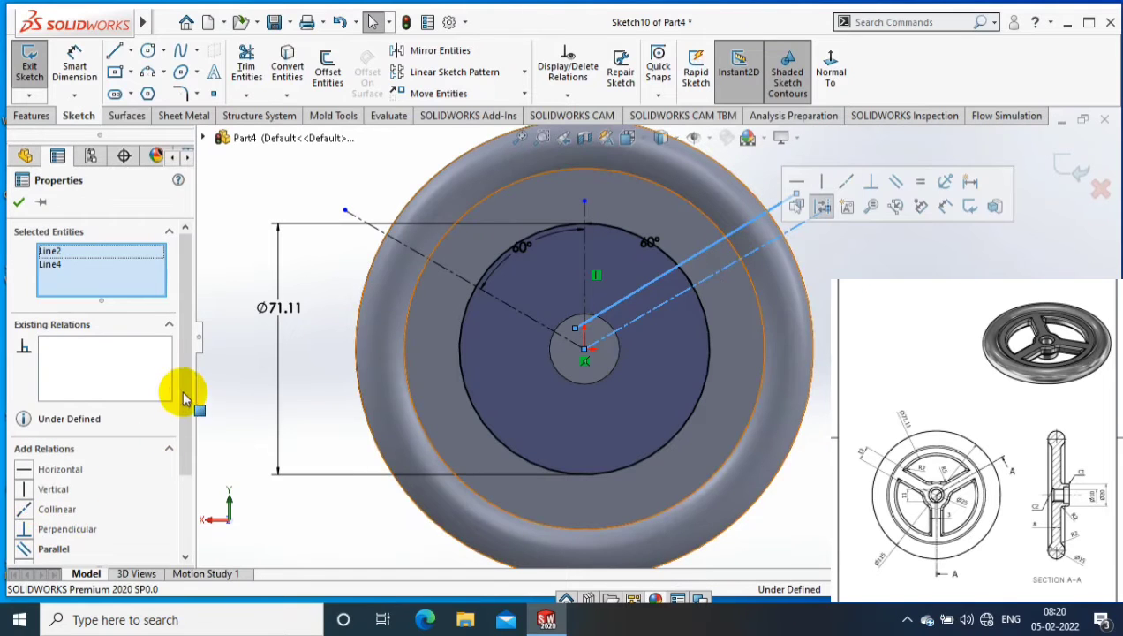
{"action": "scroll", "coordinate": [183, 393], "scroll_direction": "down", "scroll_amount": 2}
{"action": "left_click", "coordinate": [53, 473]}
{"action": "left_click", "coordinate": [19, 205]}
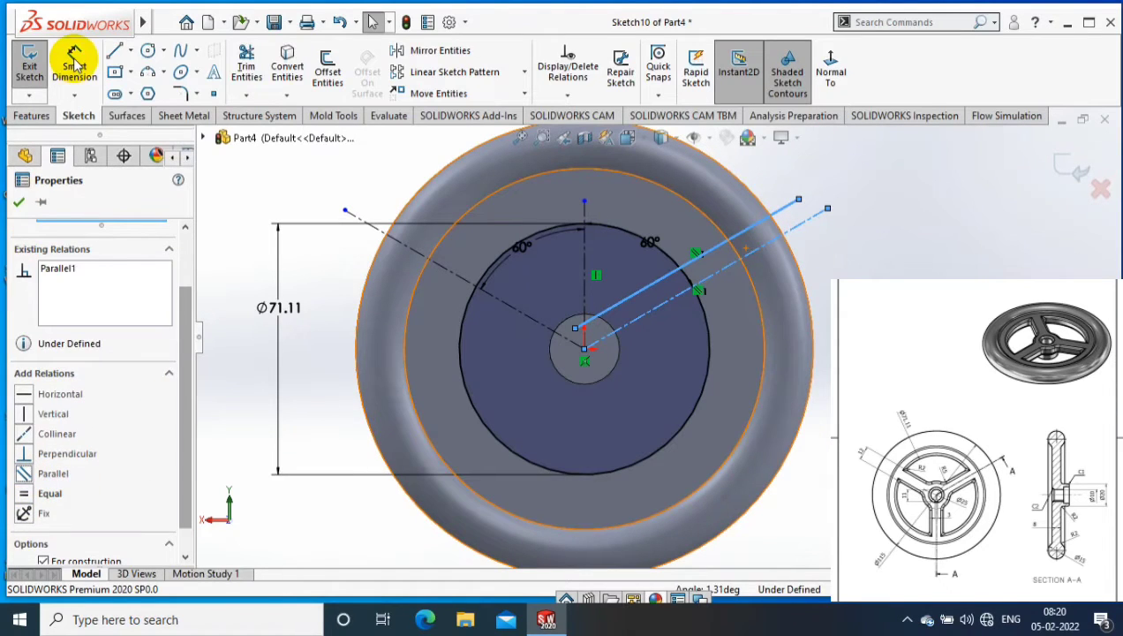
- Dimension the line's offset from the right centreline to 6.00 mm
{"action": "left_click", "coordinate": [75, 62]}
{"action": "left_click", "coordinate": [735, 240]}
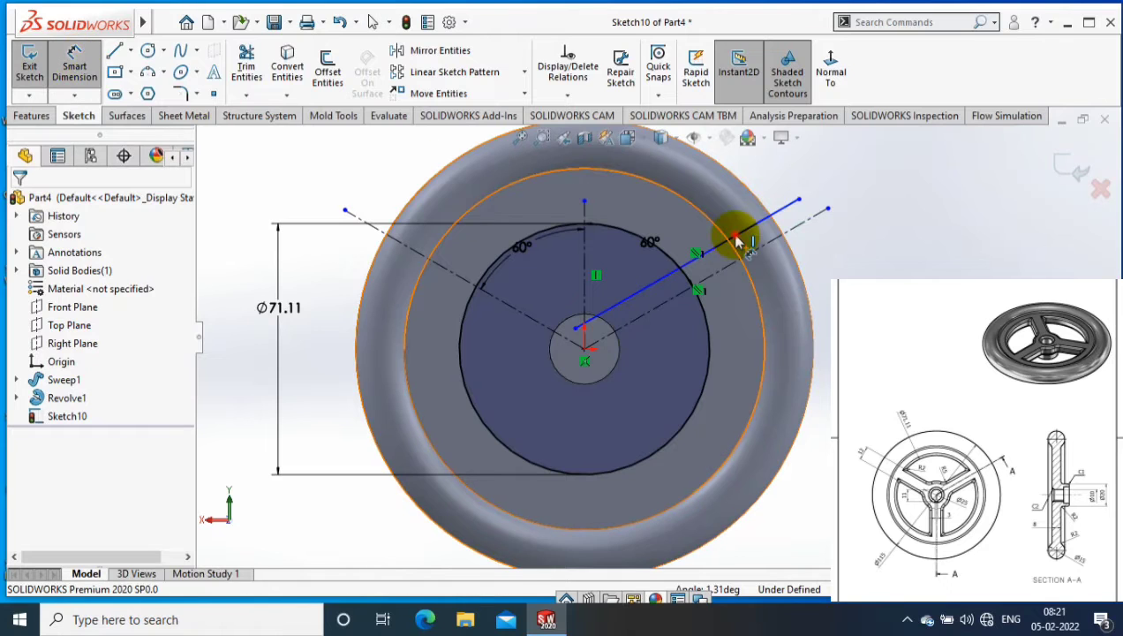
{"action": "left_click", "coordinate": [737, 241]}
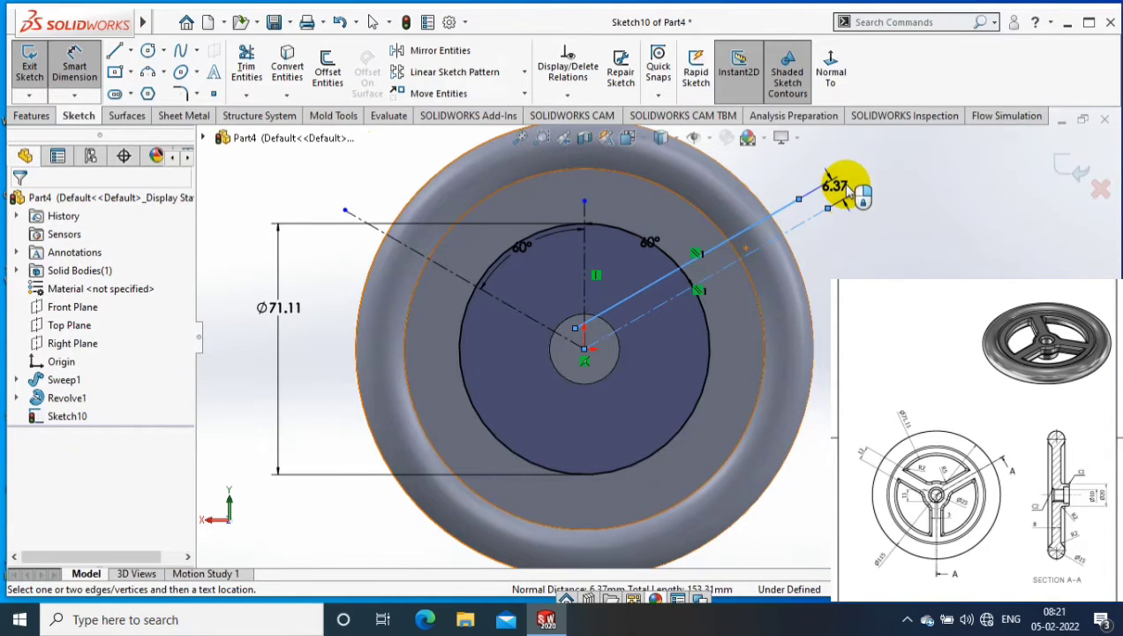
{"action": "left_click", "coordinate": [834, 187]}
{"action": "type", "text": "6.36967345mm"}
{"action": "key", "text": "Return"}
{"action": "key", "text": "Escape"}
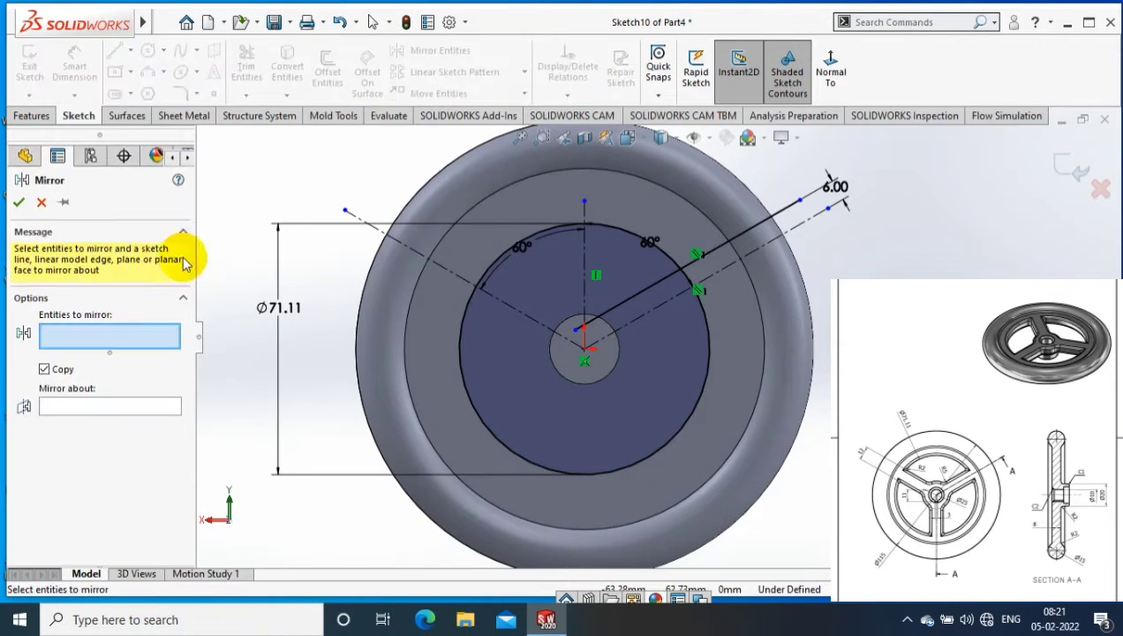
- Mirror the offset line about the vertical centreline onto the left side
{"action": "left_click", "coordinate": [755, 227]}
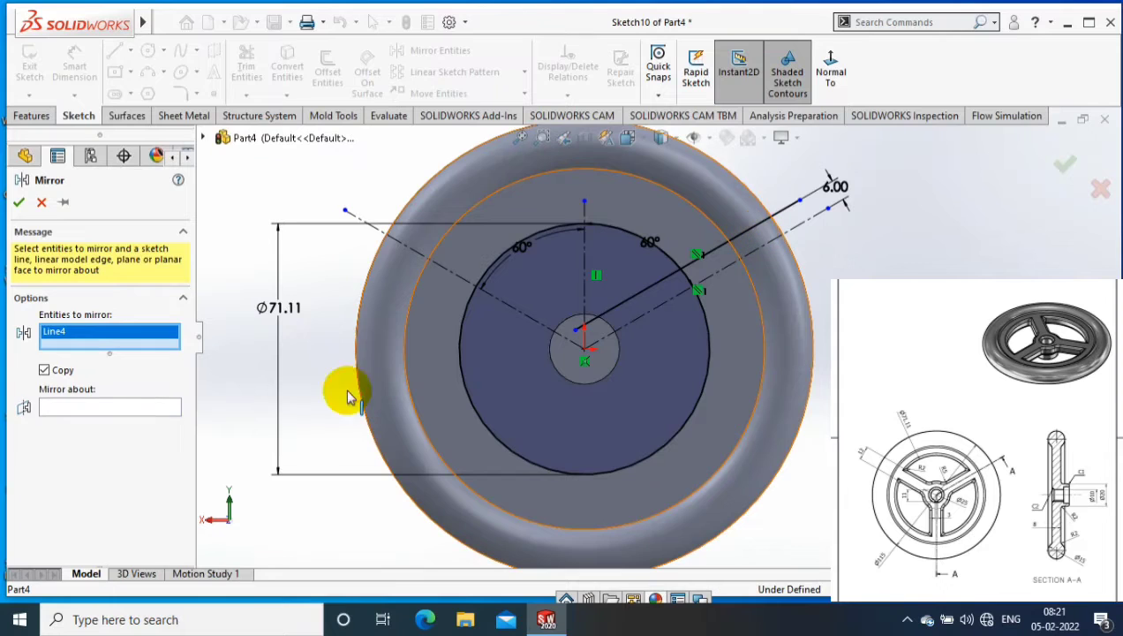
{"action": "left_click", "coordinate": [115, 408]}
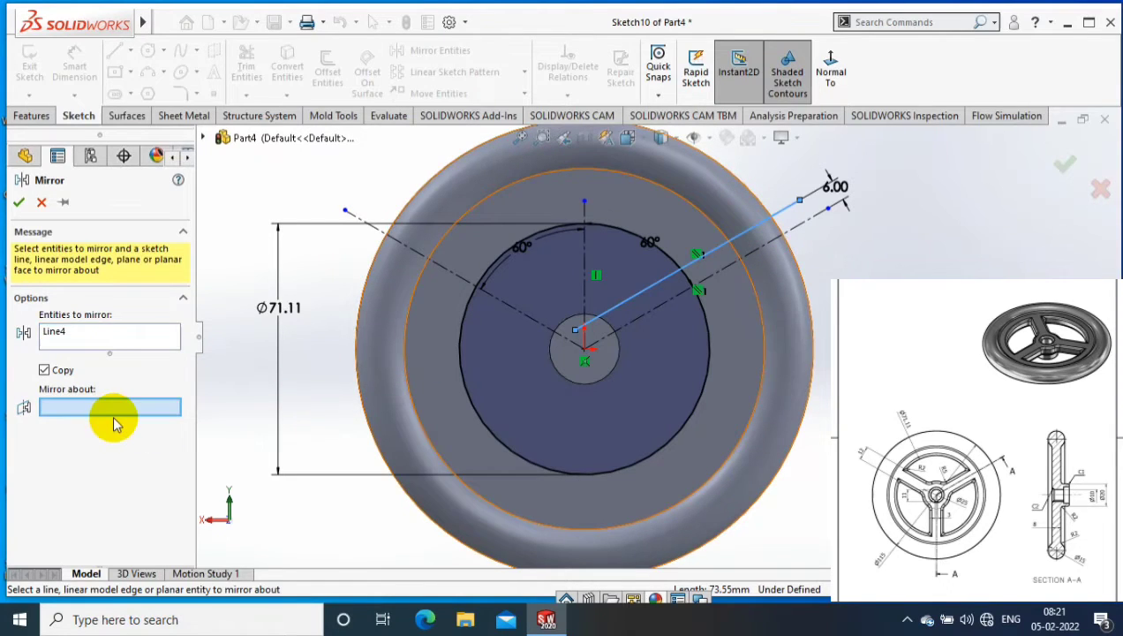
{"action": "left_click", "coordinate": [583, 256]}
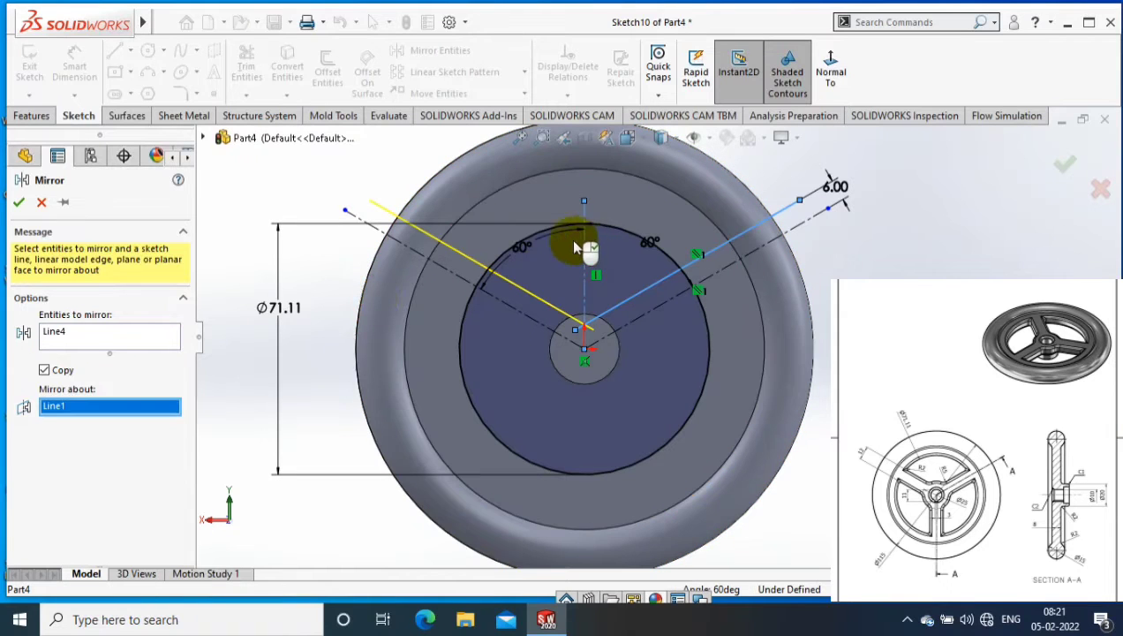
{"action": "left_click", "coordinate": [19, 201]}
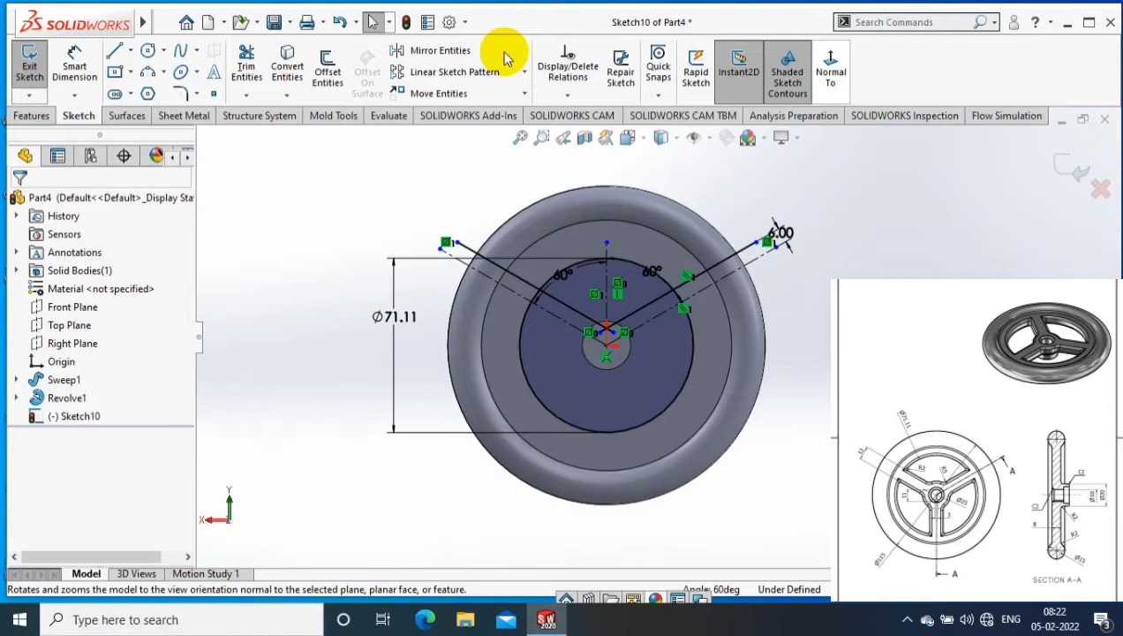
- Add a circle at the centre and dimension it to Ø25 mm
{"action": "left_click", "coordinate": [147, 55]}
{"action": "scroll", "coordinate": [807, 284], "scroll_direction": "down", "scroll_amount": 3}
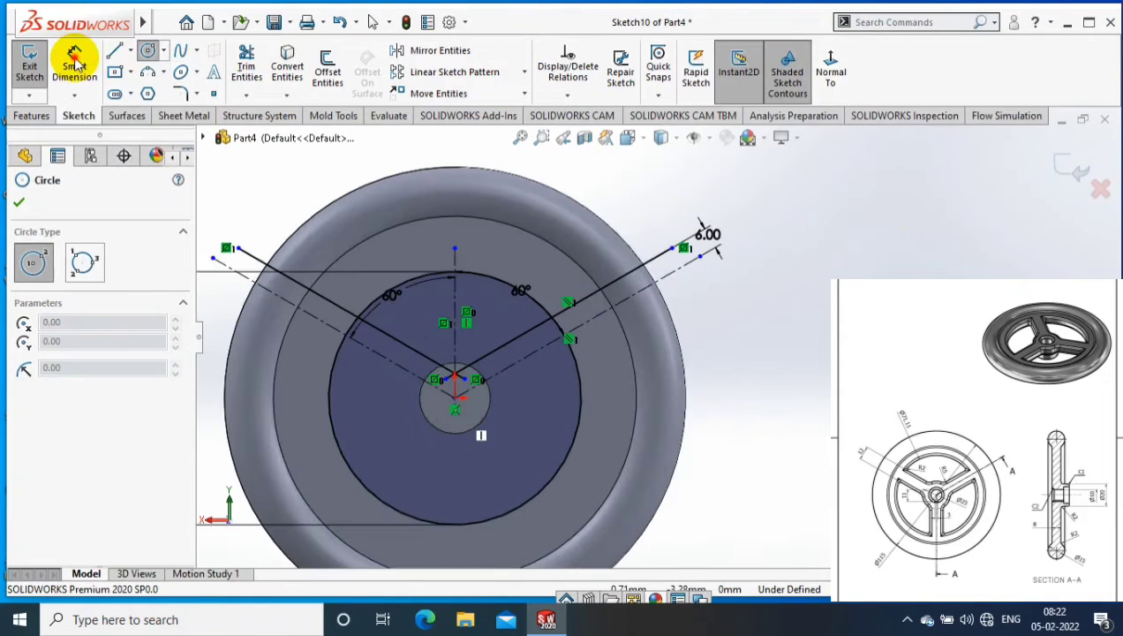
{"action": "left_click", "coordinate": [76, 60]}
{"action": "left_click", "coordinate": [502, 402]}
{"action": "left_click", "coordinate": [542, 425]}
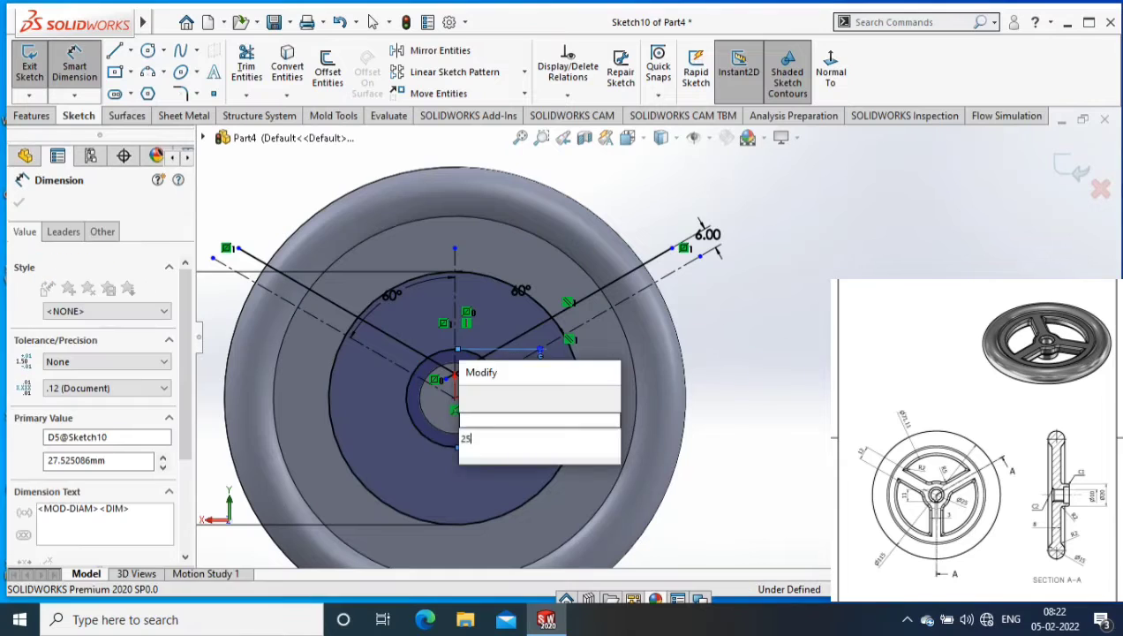
{"action": "type", "text": "25"}
{"action": "key", "text": "Return"}
{"action": "scroll", "coordinate": [785, 362], "scroll_direction": "down", "scroll_amount": 2}
{"action": "scroll", "coordinate": [777, 335], "scroll_direction": "up", "scroll_amount": 3}
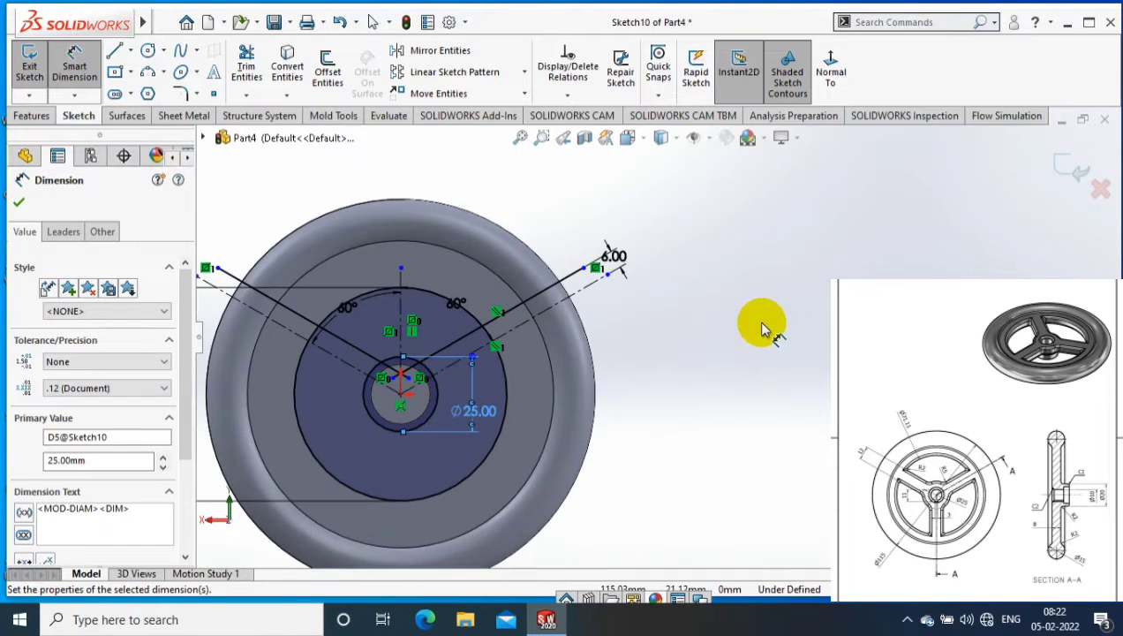
- Trim the circle arcs and line stubs to leave a closed wedge between the 60° lines
{"action": "key", "text": "t"}
{"action": "scroll", "coordinate": [344, 424], "scroll_direction": "down", "scroll_amount": 2}
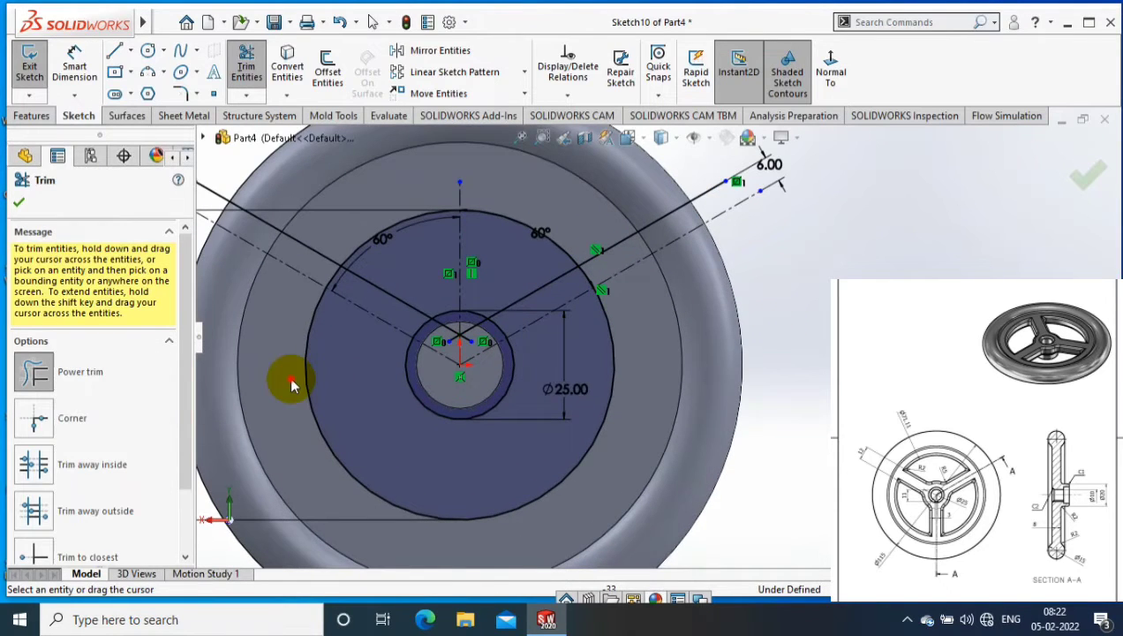
{"action": "left_click_drag", "start_coordinate": [293, 384], "coordinate": [526, 350]}
{"action": "scroll", "coordinate": [431, 355], "scroll_direction": "down", "scroll_amount": 1}
{"action": "scroll", "coordinate": [432, 355], "scroll_direction": "down", "scroll_amount": 3}
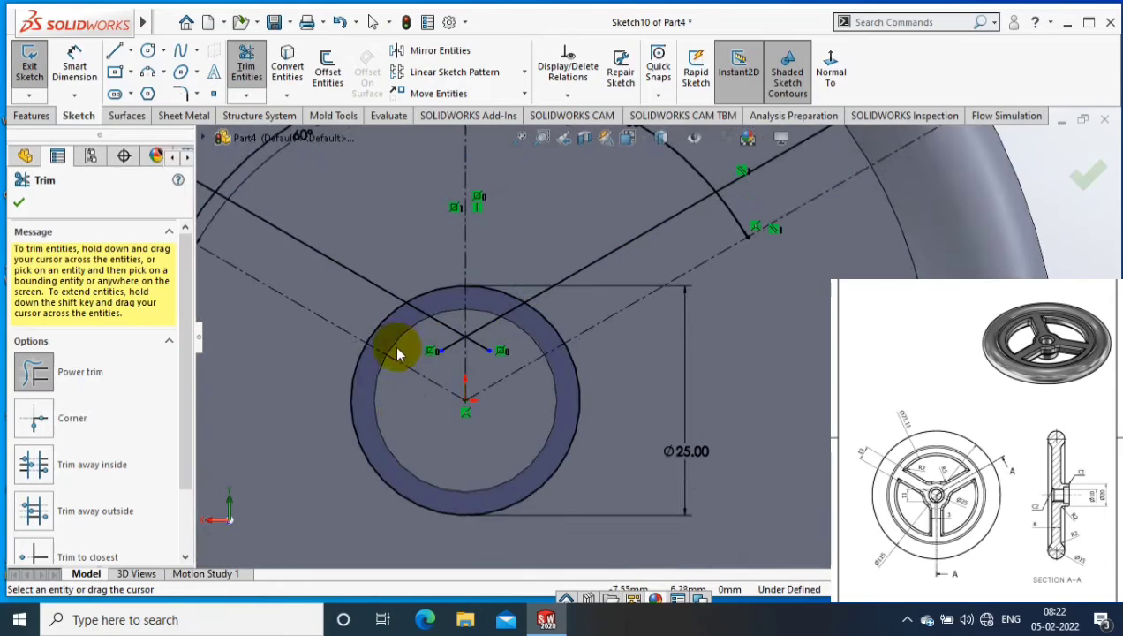
{"action": "left_click_drag", "start_coordinate": [347, 426], "coordinate": [445, 372]}
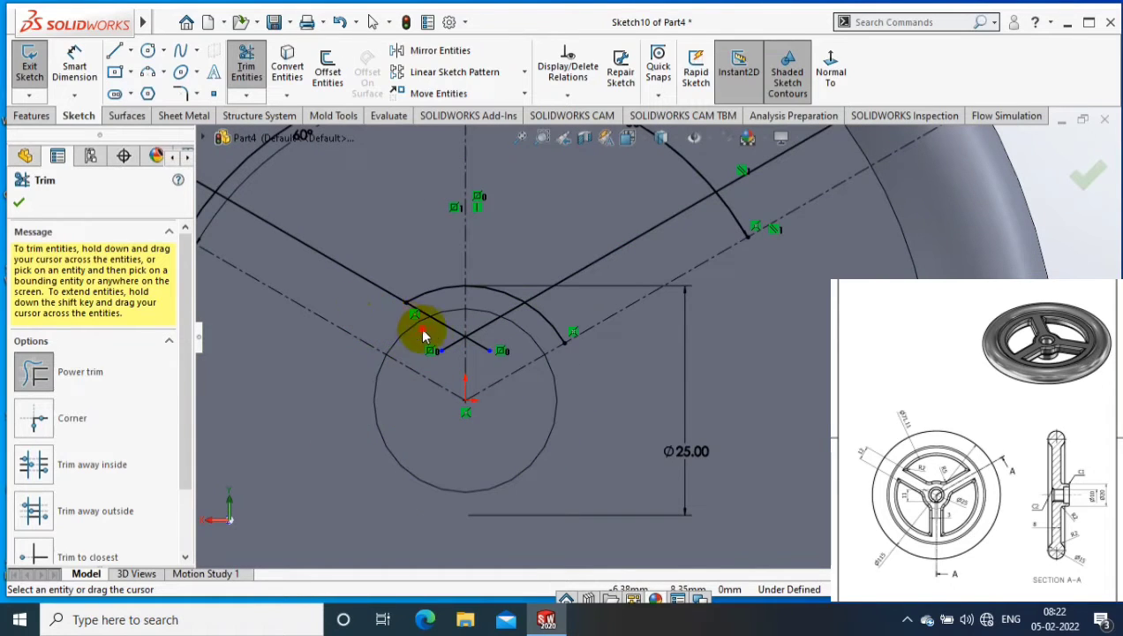
{"action": "left_click_drag", "start_coordinate": [448, 342], "coordinate": [487, 380]}
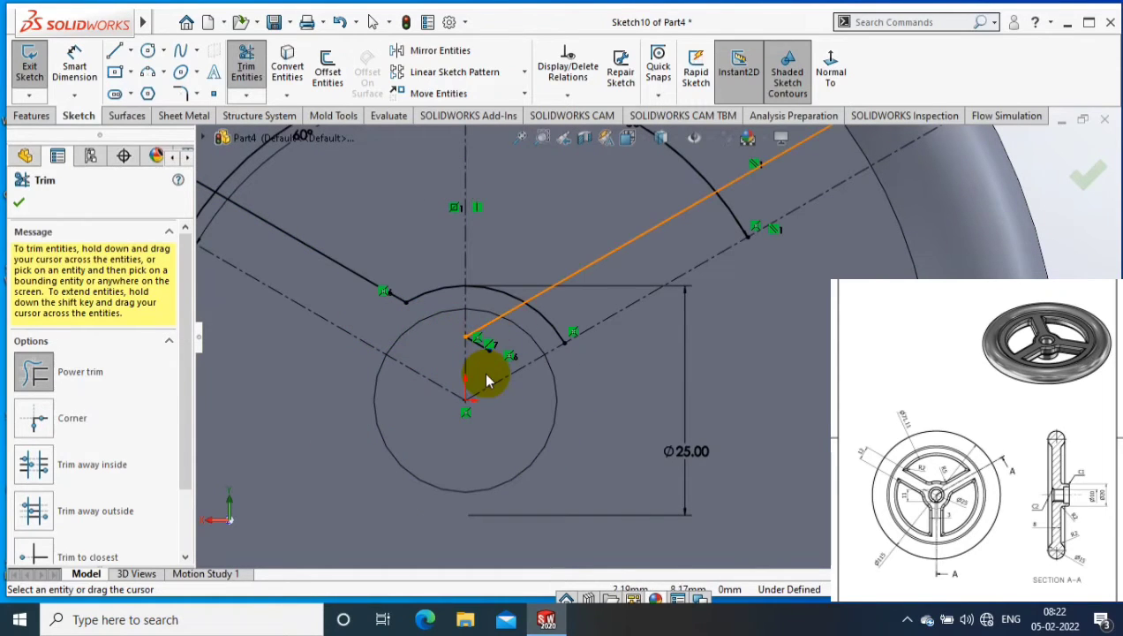
{"action": "scroll", "coordinate": [487, 380], "scroll_direction": "down", "scroll_amount": 2}
{"action": "left_click_drag", "start_coordinate": [492, 339], "coordinate": [529, 309]}
{"action": "scroll", "coordinate": [691, 318], "scroll_direction": "up", "scroll_amount": 2}
{"action": "scroll", "coordinate": [645, 304], "scroll_direction": "up", "scroll_amount": 3}
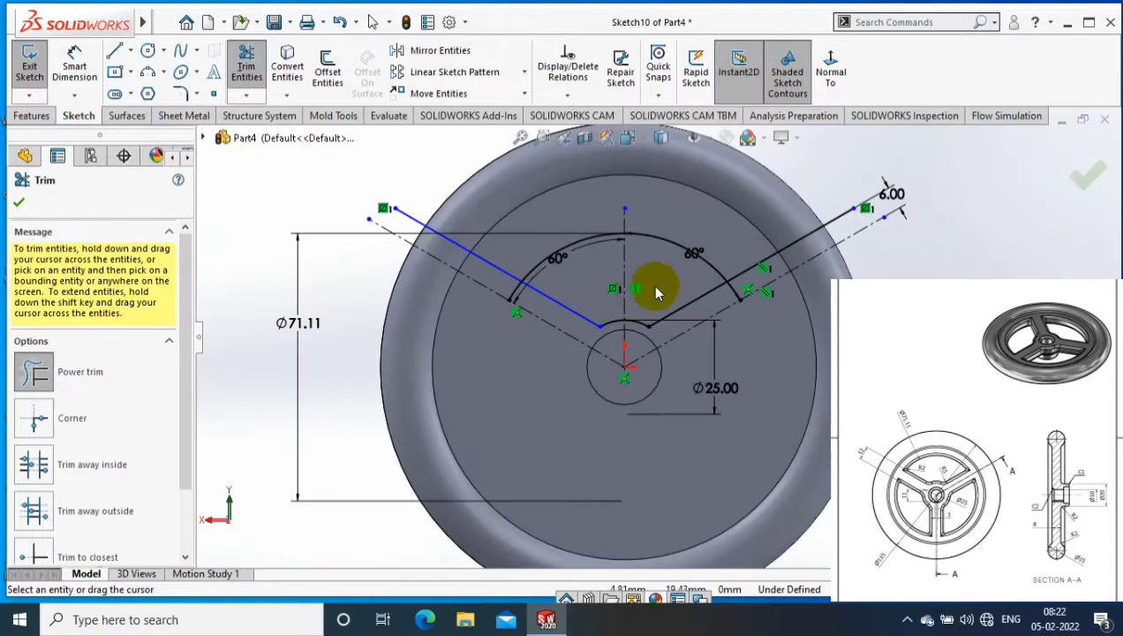
{"action": "left_click_drag", "start_coordinate": [788, 254], "coordinate": [742, 287]}
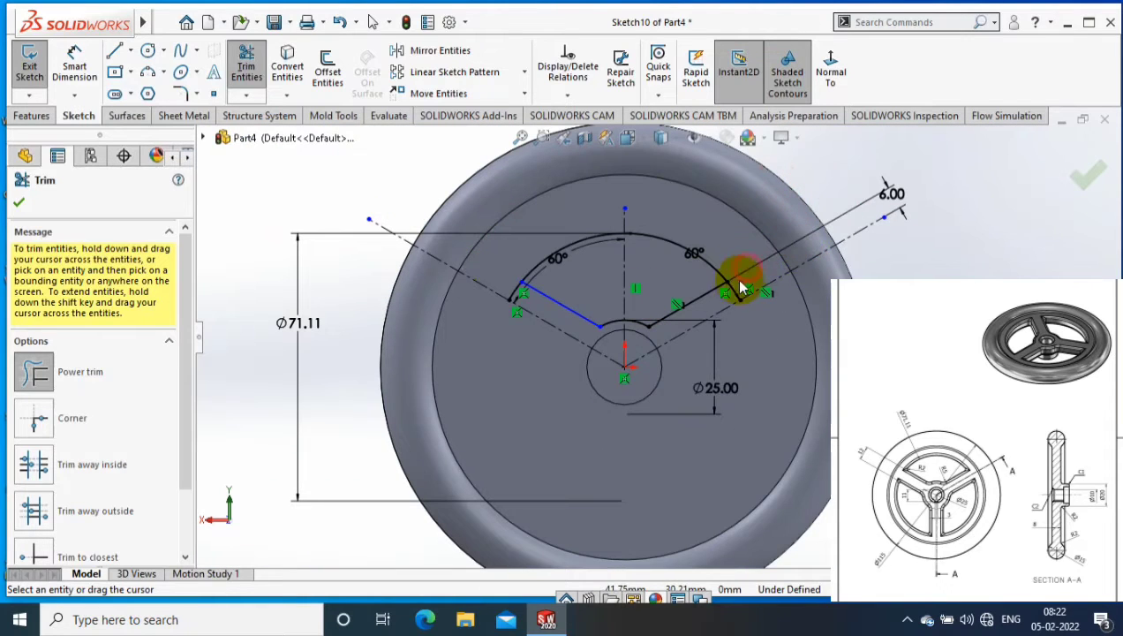
{"action": "scroll", "coordinate": [746, 289], "scroll_direction": "down", "scroll_amount": 2}
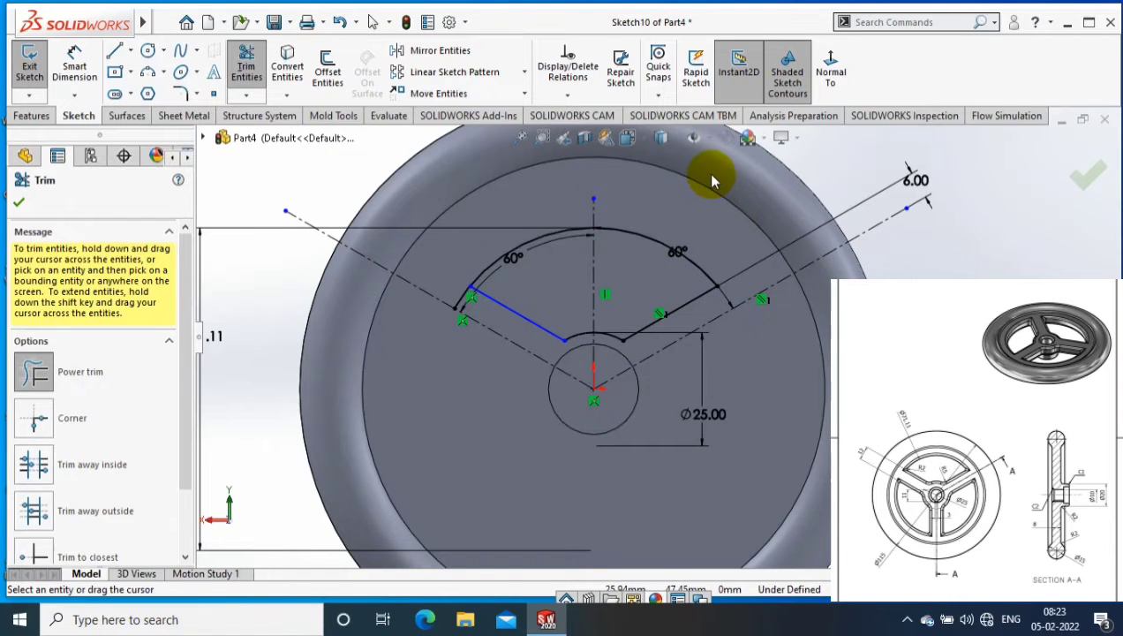
- Round both inner corners of the wedge outline, where the lines meet the hub arc, with R5 sketch fillets
{"action": "left_click", "coordinate": [180, 92]}
{"action": "scroll", "coordinate": [569, 336], "scroll_direction": "down", "scroll_amount": 3}
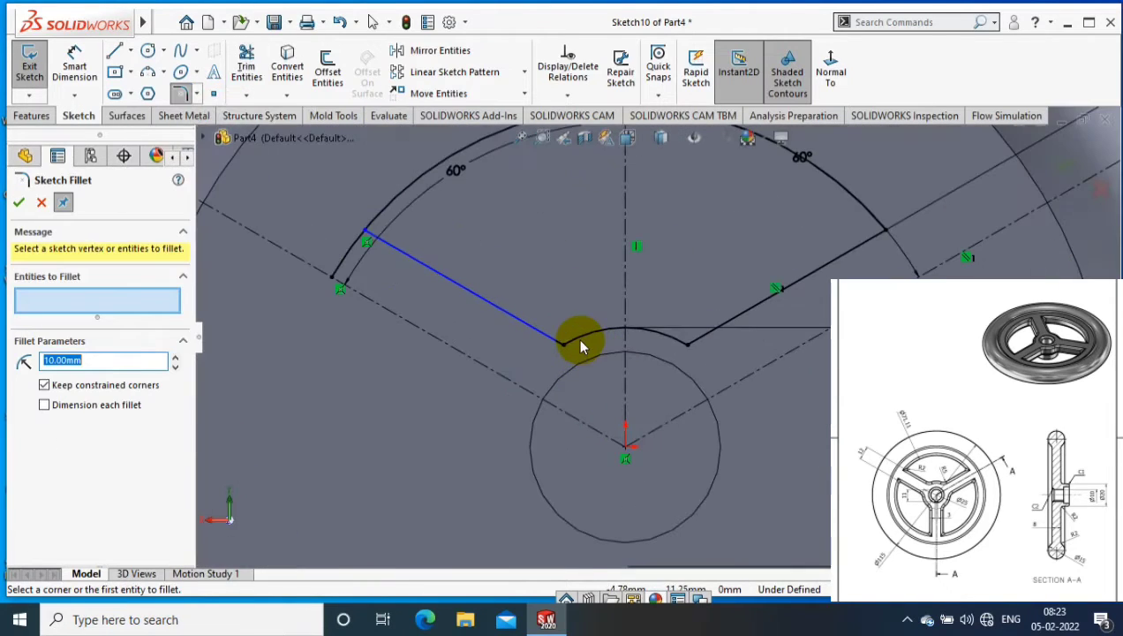
{"action": "left_click", "coordinate": [575, 335]}
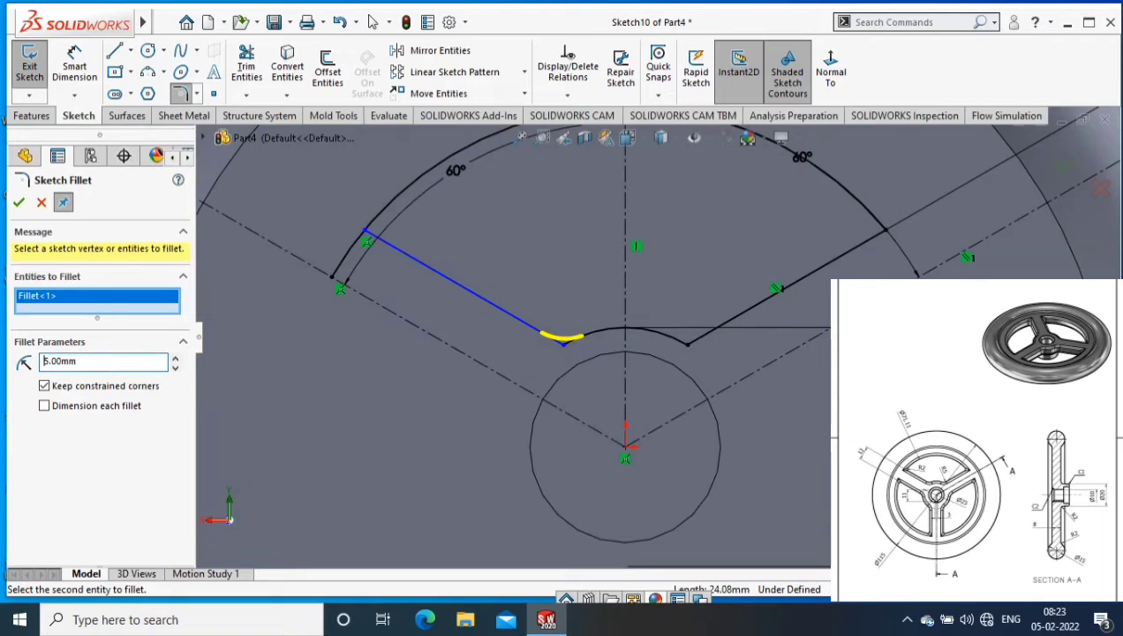
{"action": "left_click", "coordinate": [687, 344]}
{"action": "scroll", "coordinate": [657, 336], "scroll_direction": "up", "scroll_amount": 3}
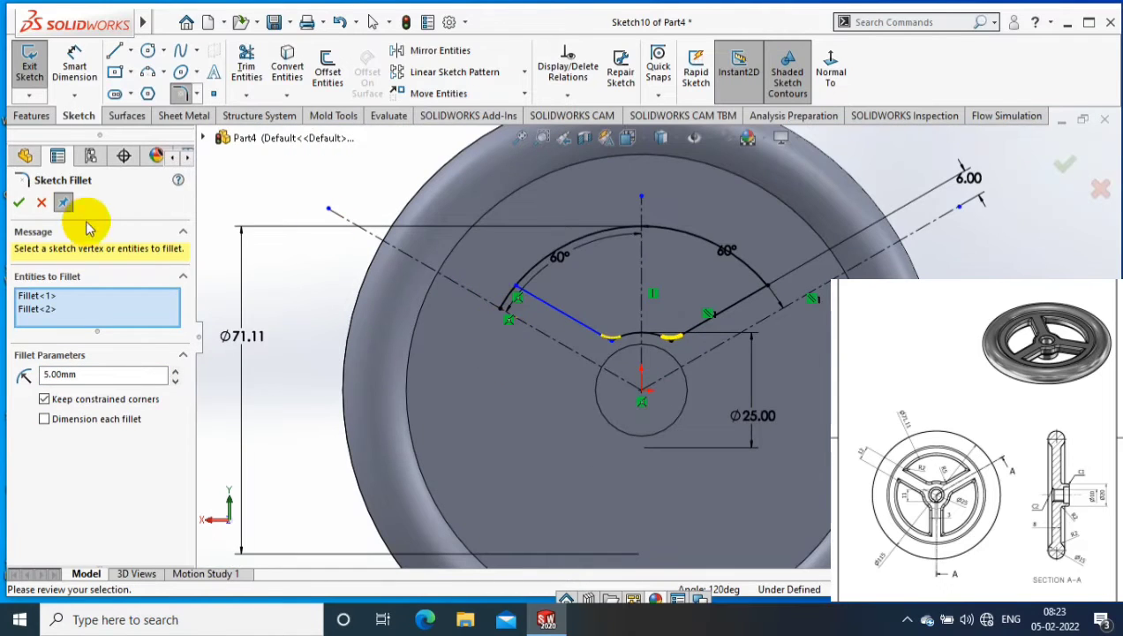
{"action": "key", "text": "Return"}
{"action": "left_click", "coordinate": [31, 115]}
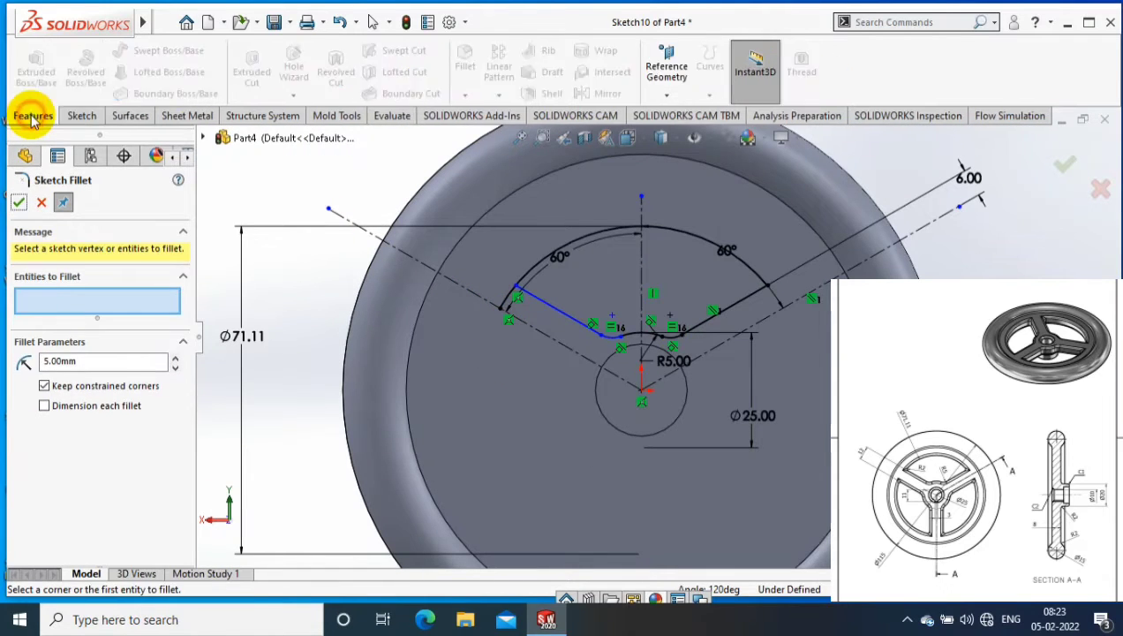
- Extrude-cut the sector region Through All - Both to open the first spoke window
{"action": "left_click", "coordinate": [19, 202]}
{"action": "left_click", "coordinate": [251, 71]}
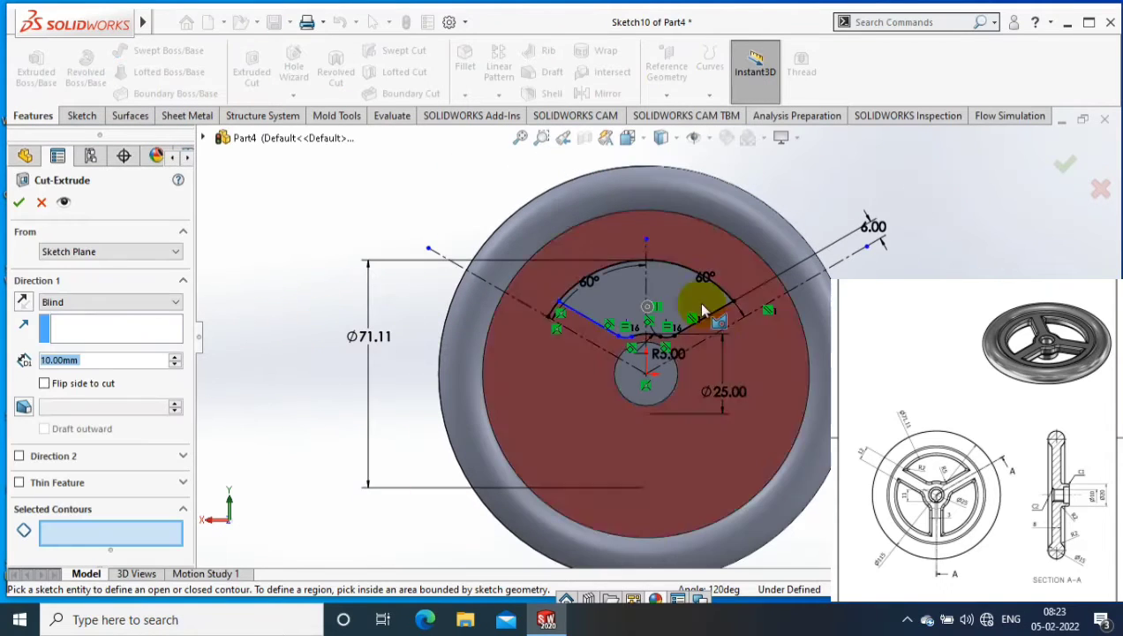
{"action": "left_click", "coordinate": [704, 310]}
{"action": "left_click", "coordinate": [158, 302]}
{"action": "left_click", "coordinate": [105, 340]}
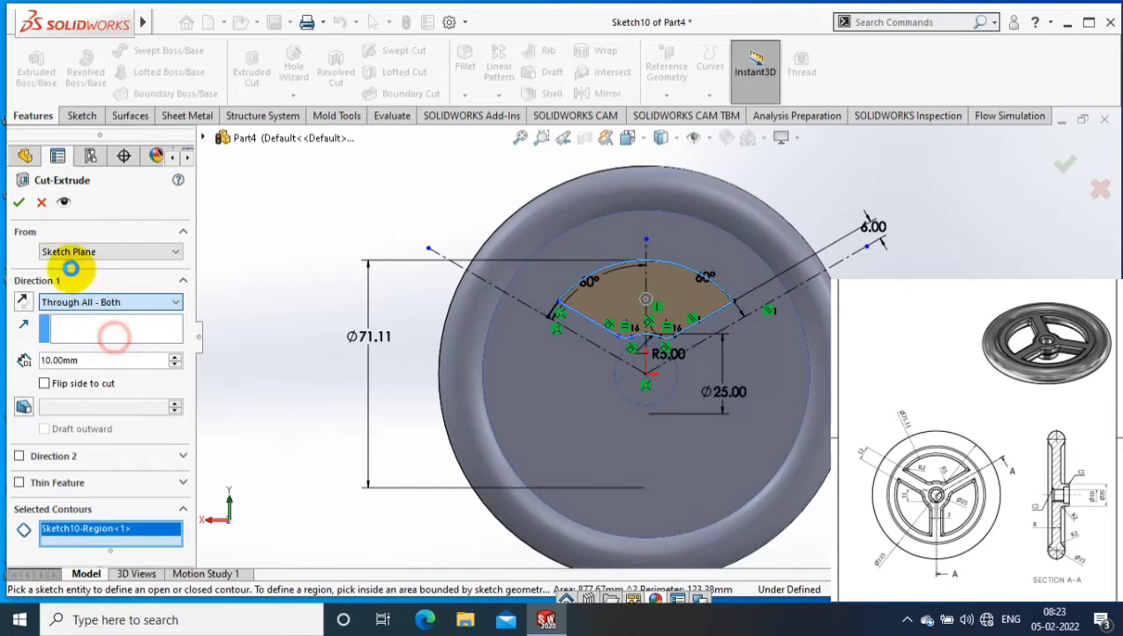
{"action": "left_click", "coordinate": [19, 202]}
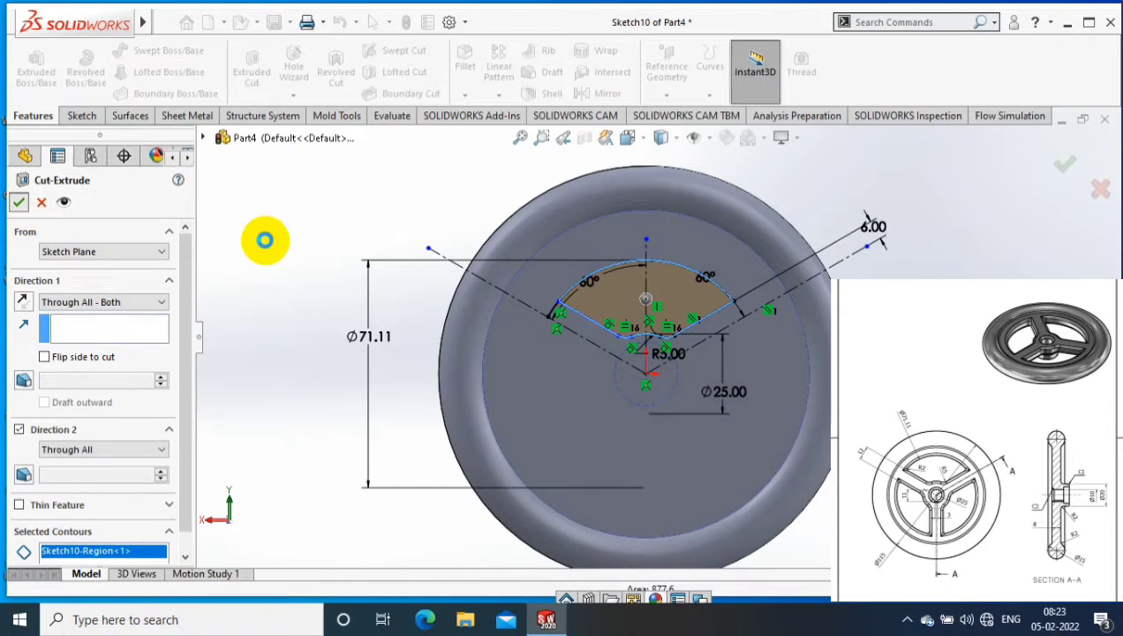
{"action": "key", "text": "Up"}
- Circular-pattern Cut-Extrude1 three times equally over 360° about the hub face
{"action": "left_click", "coordinate": [499, 95]}
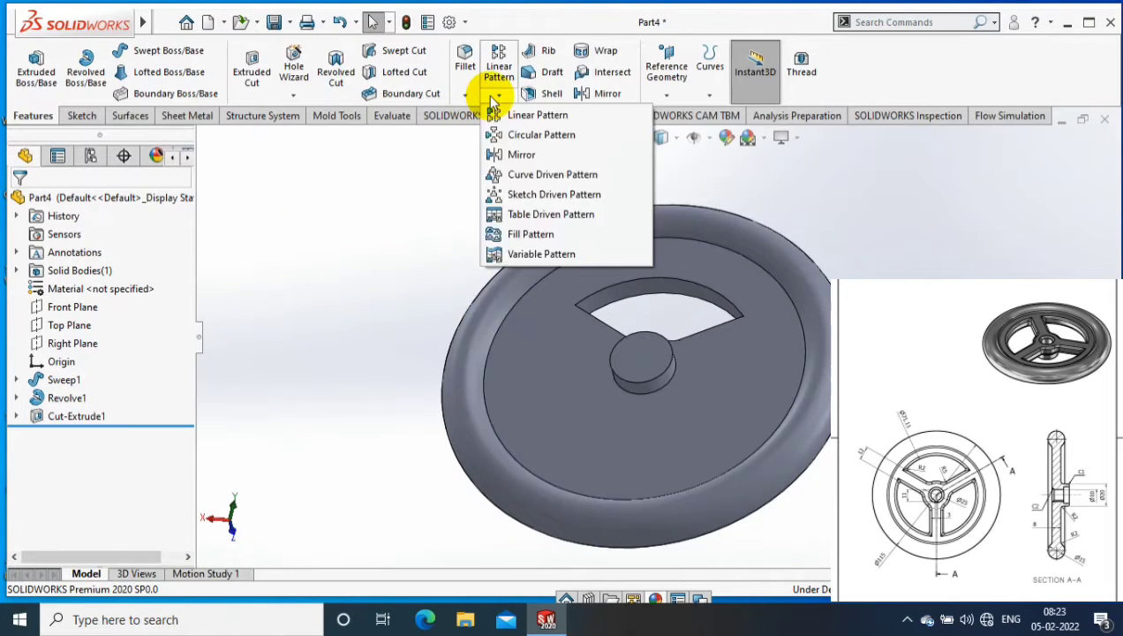
{"action": "key", "text": "Escape"}
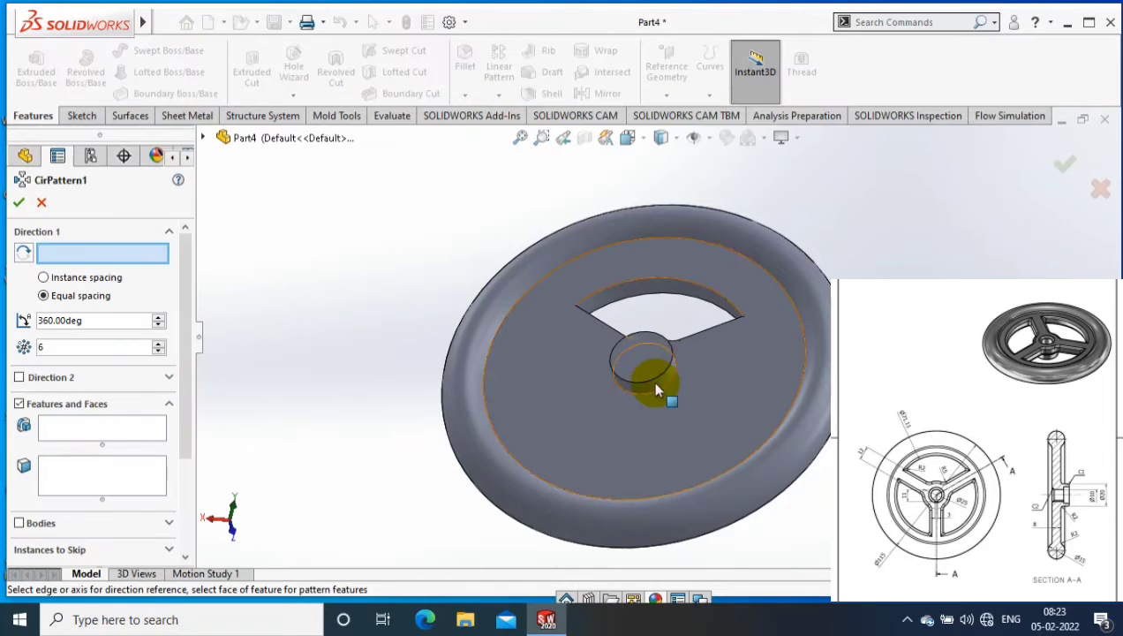
{"action": "left_click", "coordinate": [654, 380]}
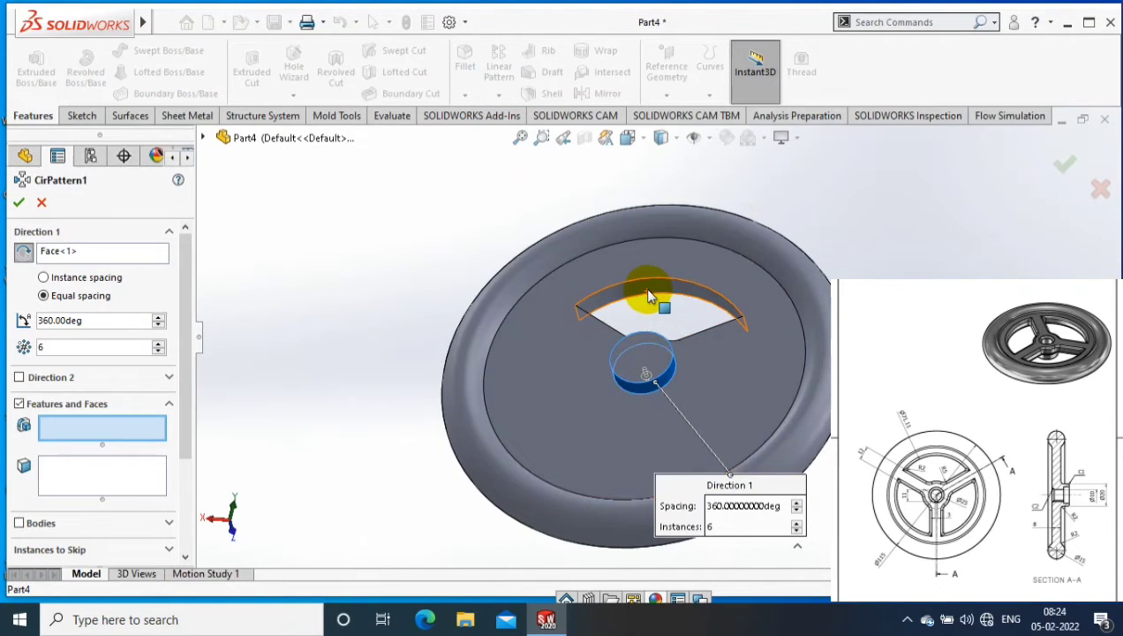
{"action": "left_click", "coordinate": [650, 296]}
{"action": "type", "text": "3"}
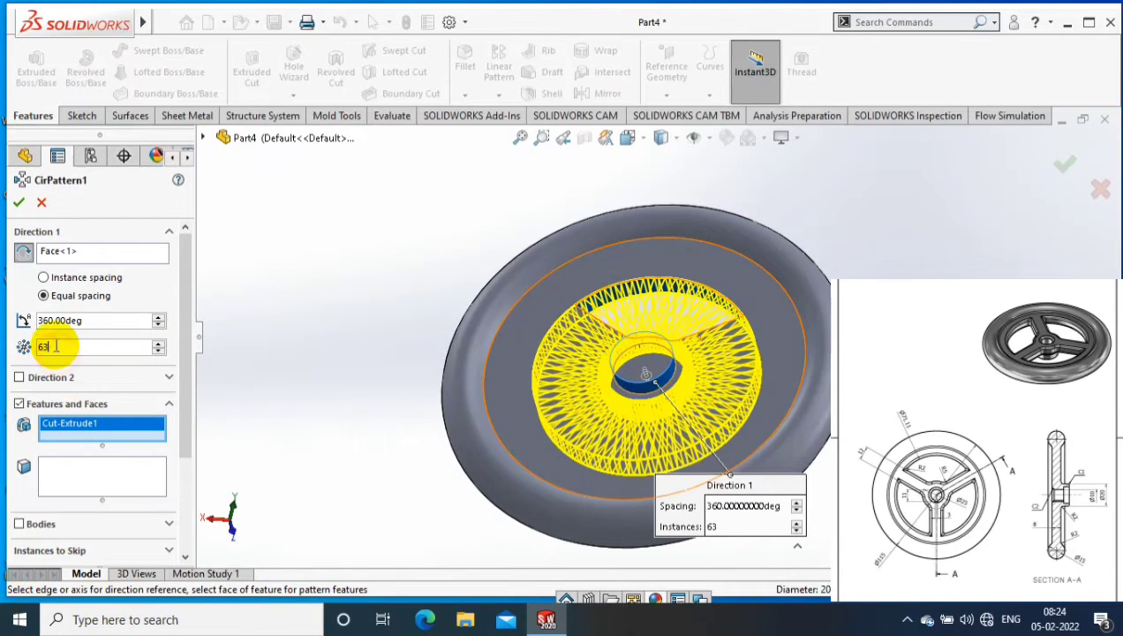
{"action": "left_click", "coordinate": [19, 202]}
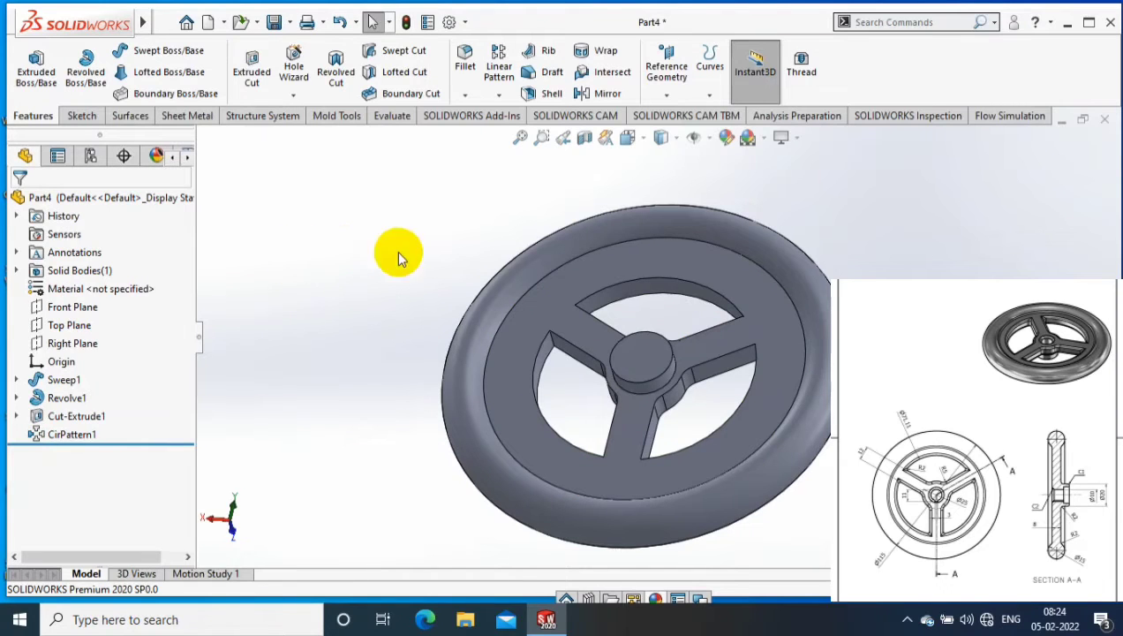
- Sketch a 10 mm diameter circle centred on the hub face
{"action": "scroll", "coordinate": [812, 266], "scroll_direction": "down", "scroll_amount": 2}
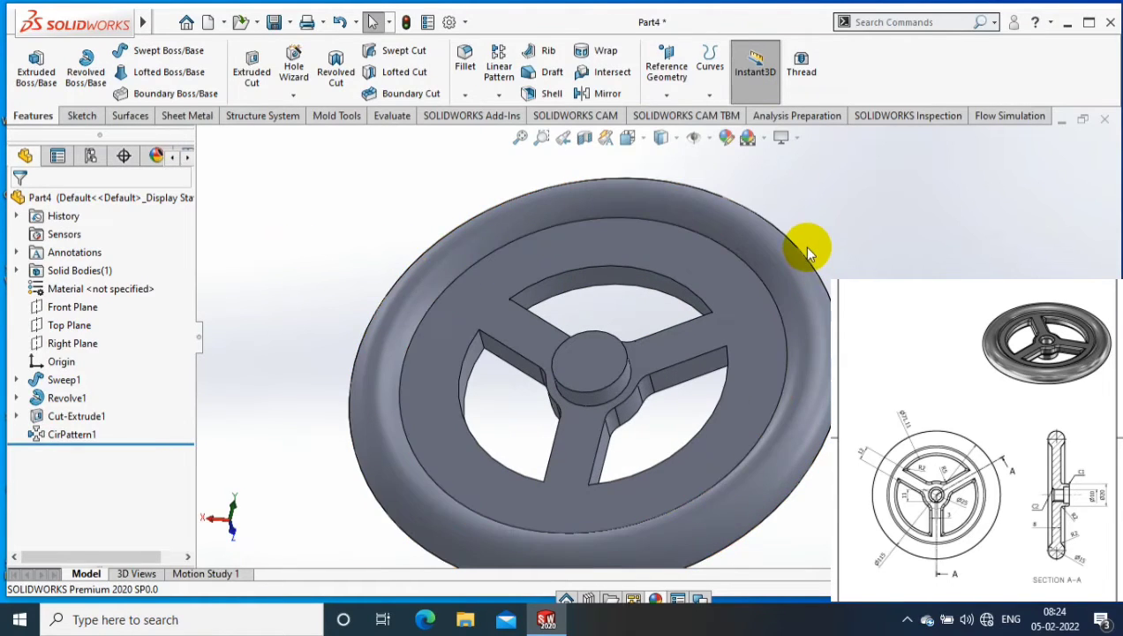
{"action": "right_click", "coordinate": [600, 352]}
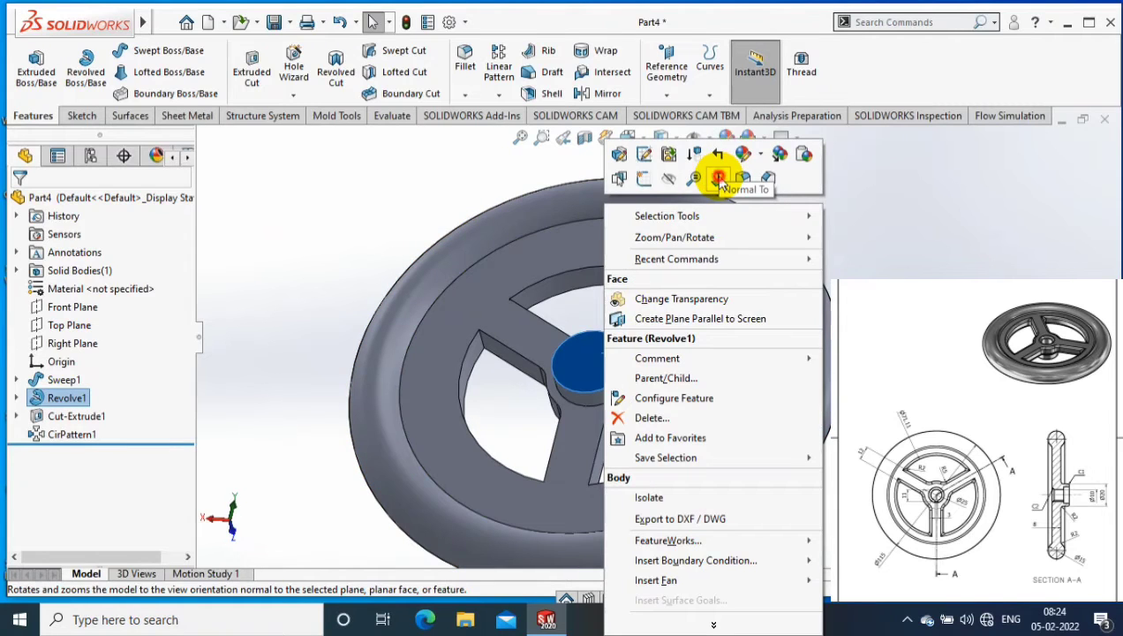
{"action": "left_click", "coordinate": [718, 180]}
{"action": "left_click", "coordinate": [79, 115]}
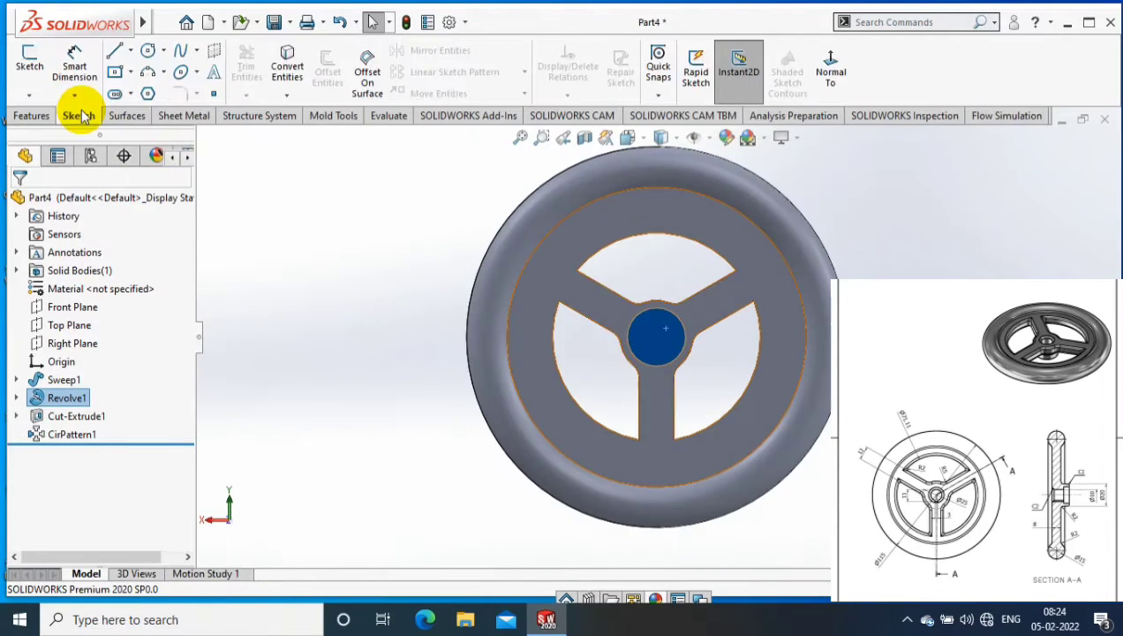
{"action": "left_click", "coordinate": [146, 50]}
{"action": "scroll", "coordinate": [812, 345], "scroll_direction": "up", "scroll_amount": 3}
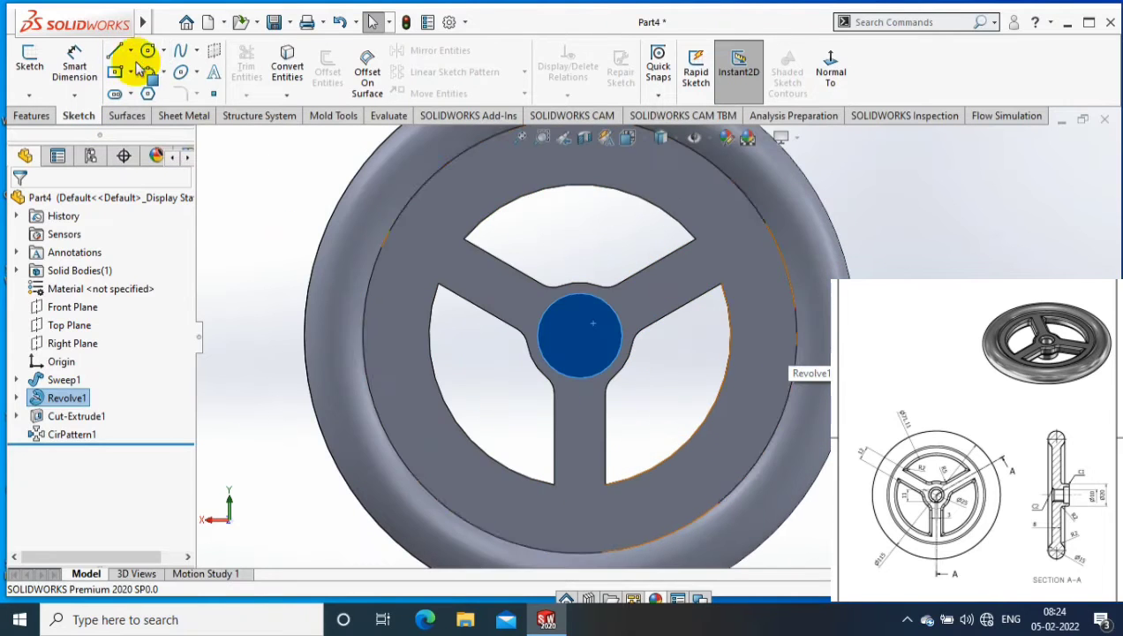
{"action": "left_click", "coordinate": [148, 51]}
{"action": "left_click", "coordinate": [580, 335]}
{"action": "left_click", "coordinate": [579, 366]}
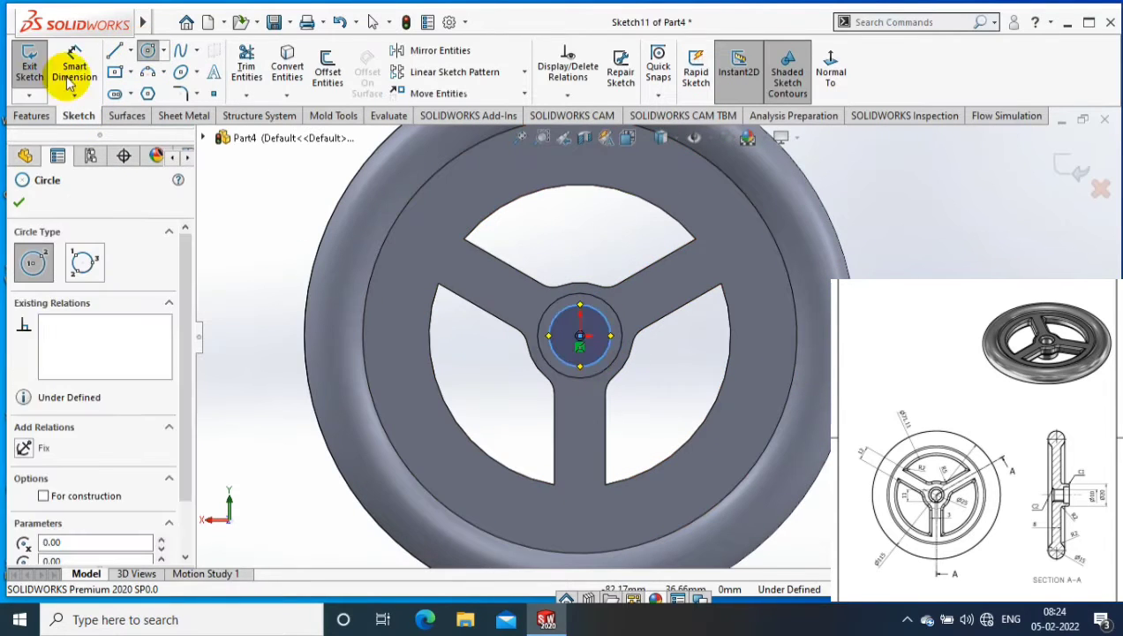
{"action": "left_click", "coordinate": [75, 63]}
{"action": "left_click", "coordinate": [608, 355]}
{"action": "left_click", "coordinate": [644, 473]}
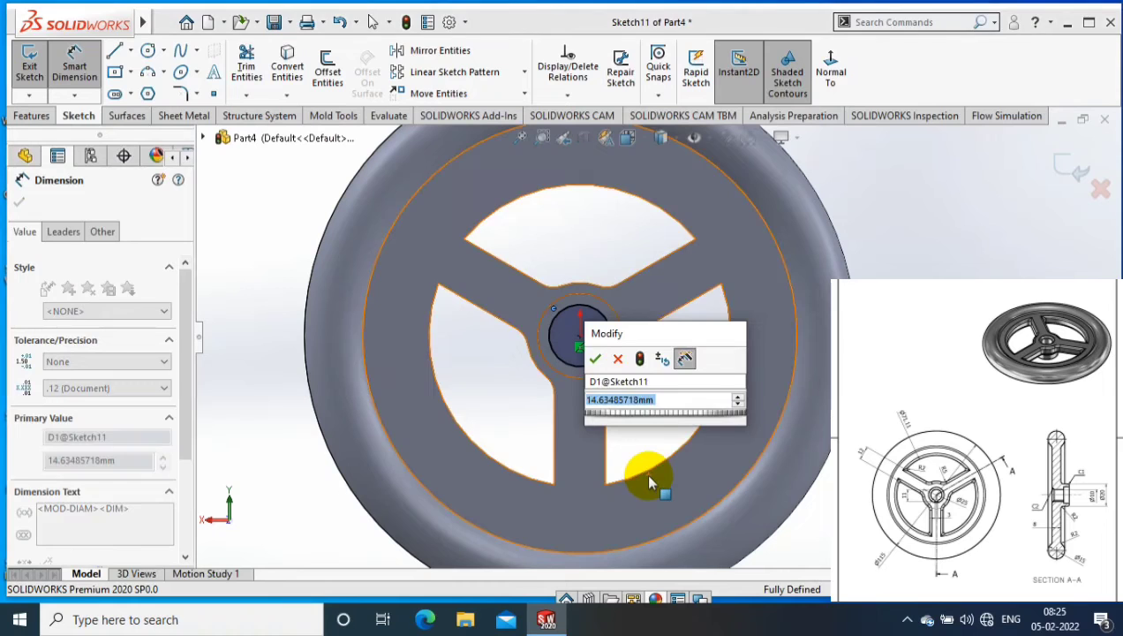
{"action": "type", "text": "10"}
{"action": "key", "text": "Return"}
{"action": "left_click", "coordinate": [25, 155]}
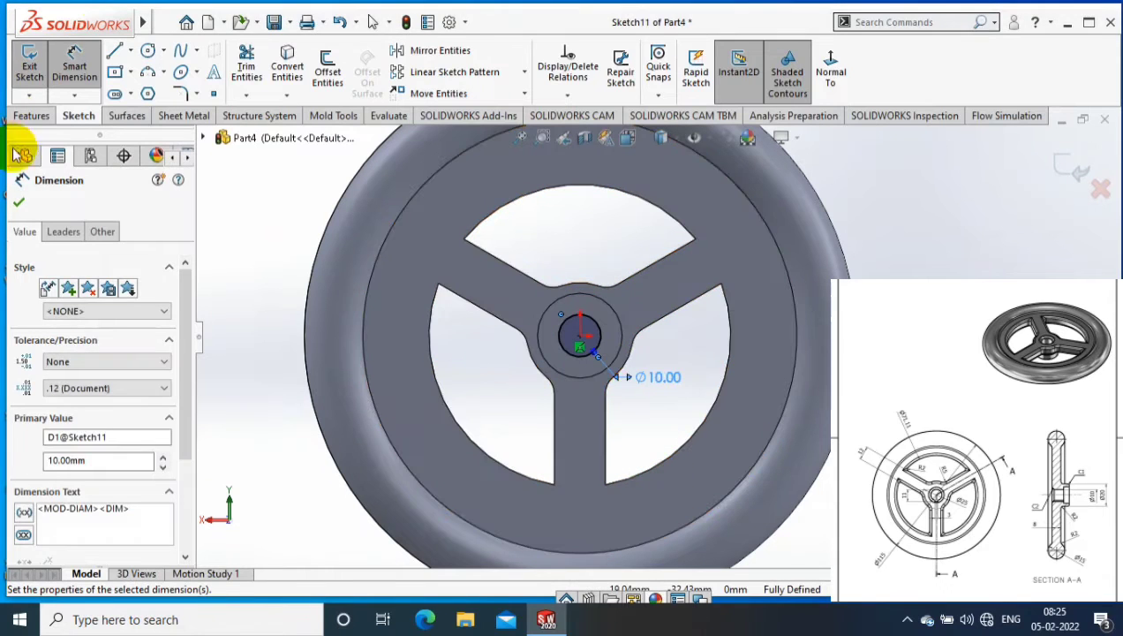
- Cut the Ø10 circle Through All - Both to bore the hub
{"action": "left_click", "coordinate": [252, 67]}
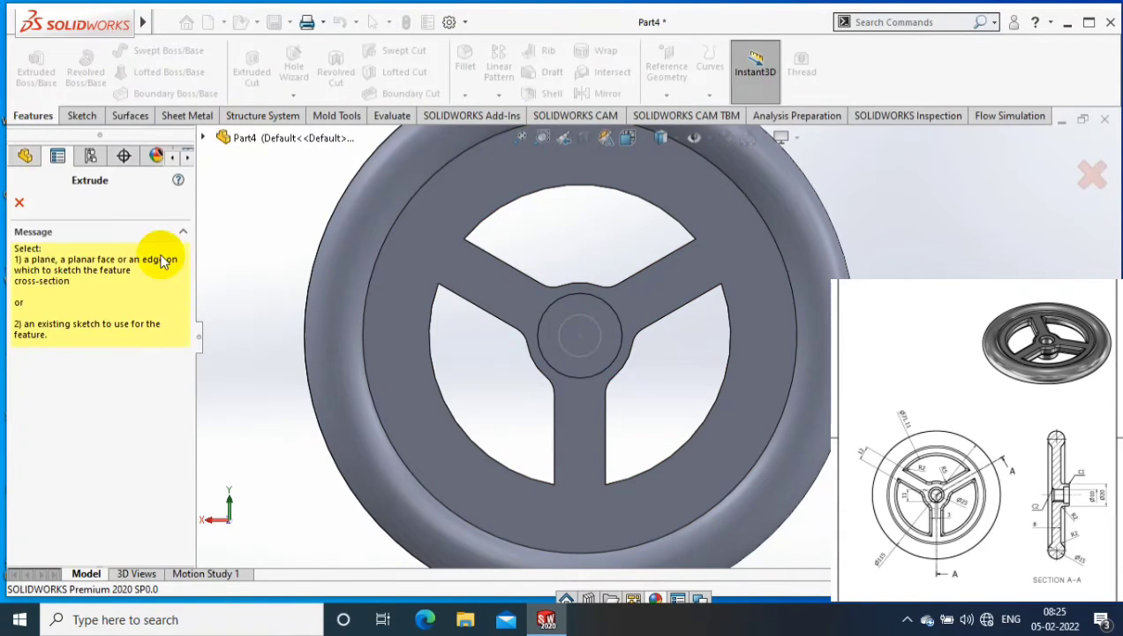
{"action": "left_click", "coordinate": [591, 357]}
{"action": "left_click", "coordinate": [88, 300]}
{"action": "left_click", "coordinate": [52, 281]}
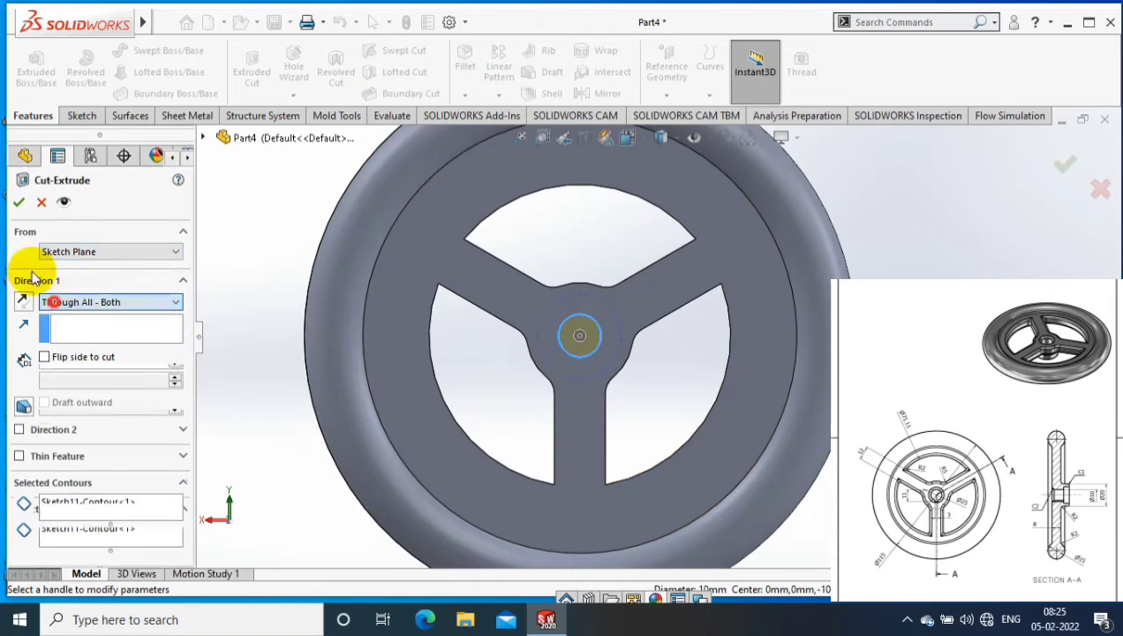
{"action": "left_click", "coordinate": [20, 200]}
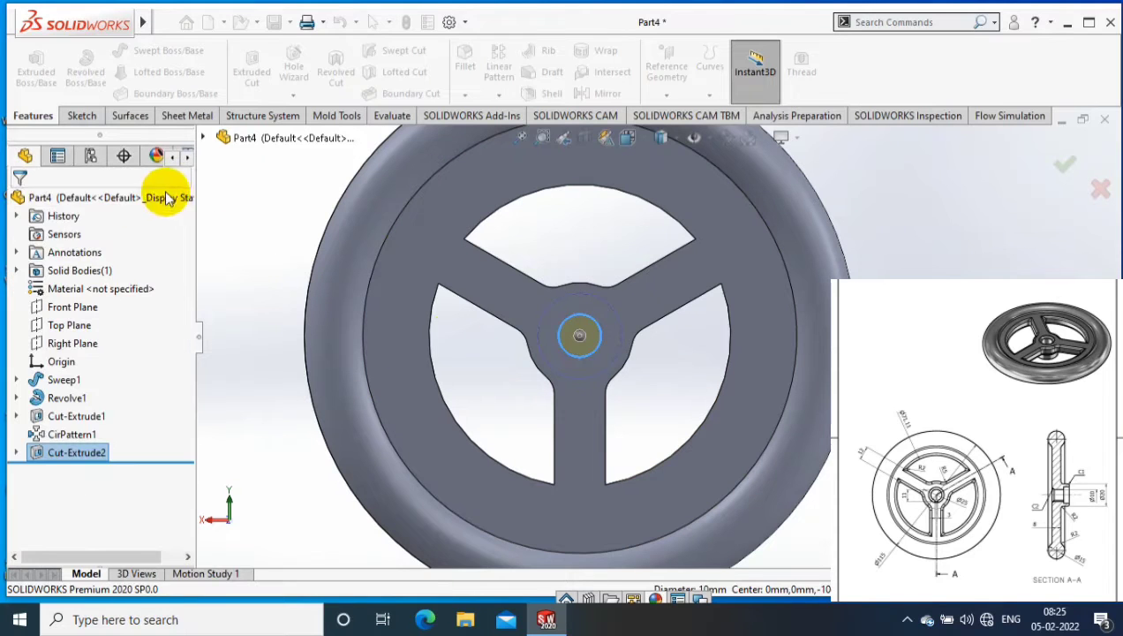
- Sketch a Ø15 circle centred on the hub face and cut it 10 mm deep
{"action": "left_click", "coordinate": [80, 115]}
{"action": "left_click", "coordinate": [34, 69]}
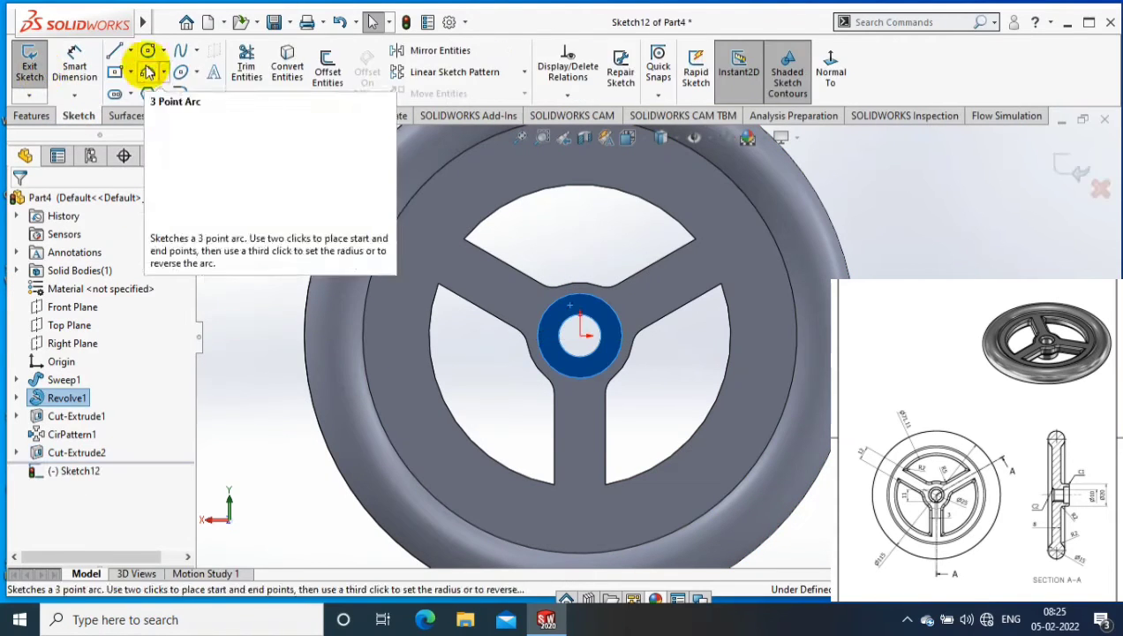
{"action": "left_click", "coordinate": [148, 51]}
{"action": "left_click", "coordinate": [579, 336]}
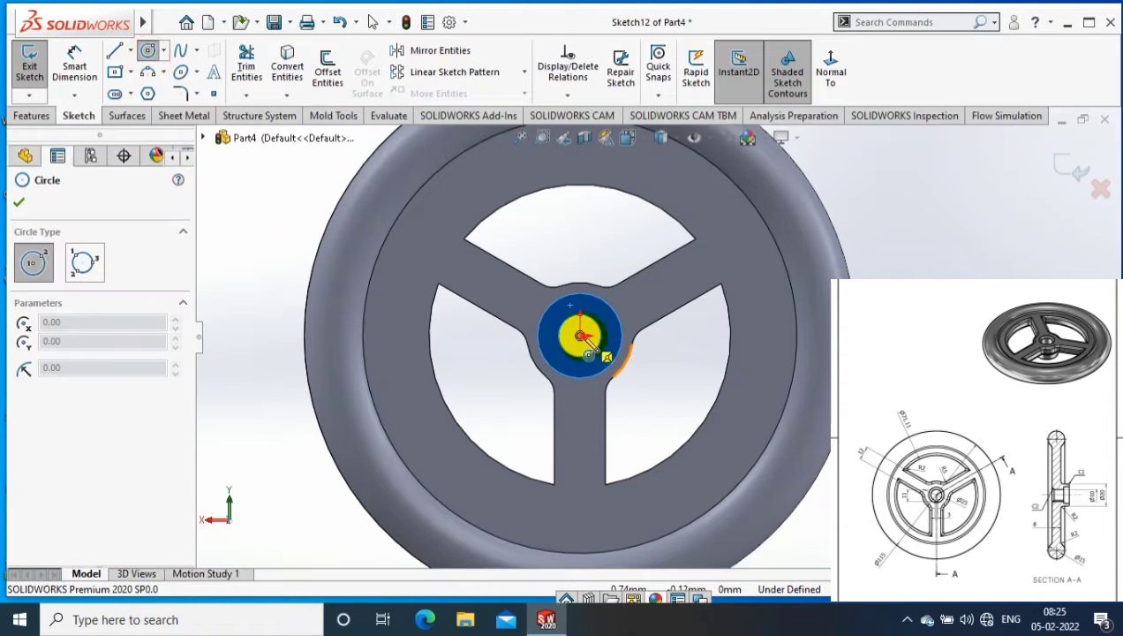
{"action": "left_click", "coordinate": [601, 351]}
{"action": "left_click", "coordinate": [75, 64]}
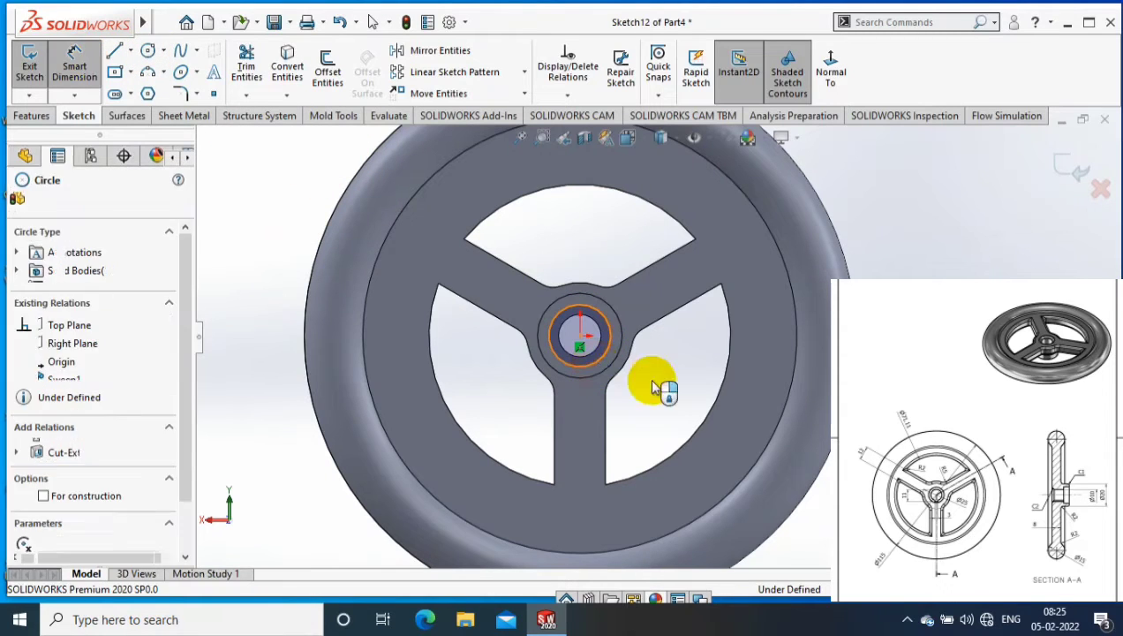
{"action": "left_click", "coordinate": [710, 446]}
{"action": "type", "text": "15"}
{"action": "key", "text": "Return"}
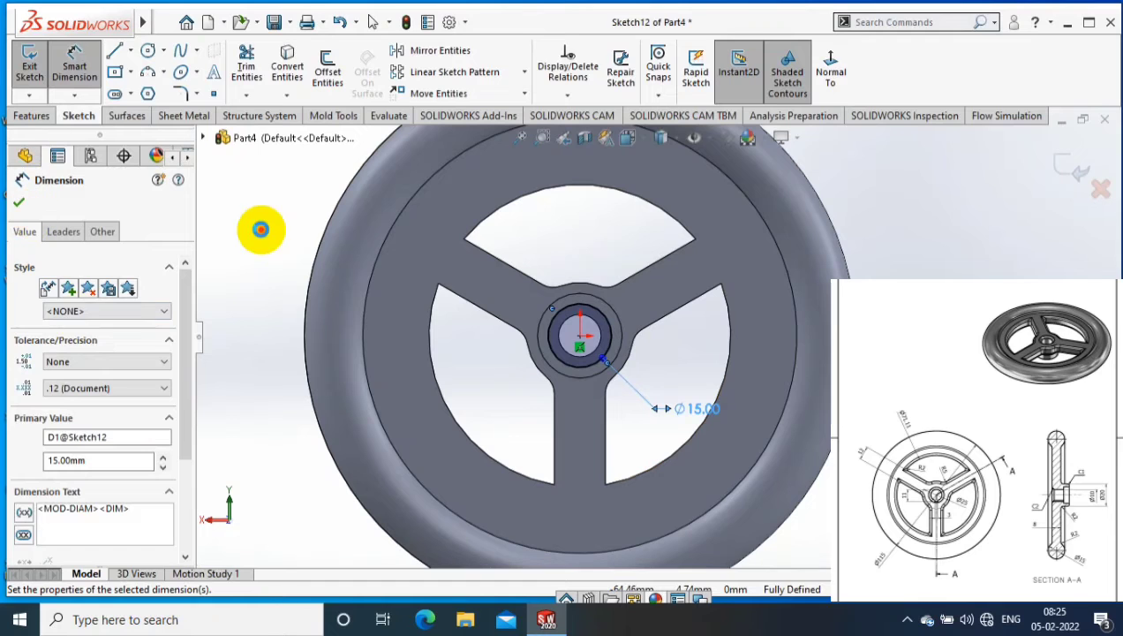
{"action": "right_click_drag", "start_coordinate": [261, 228], "coordinate": [233, 270]}
{"action": "right_click", "coordinate": [260, 280]}
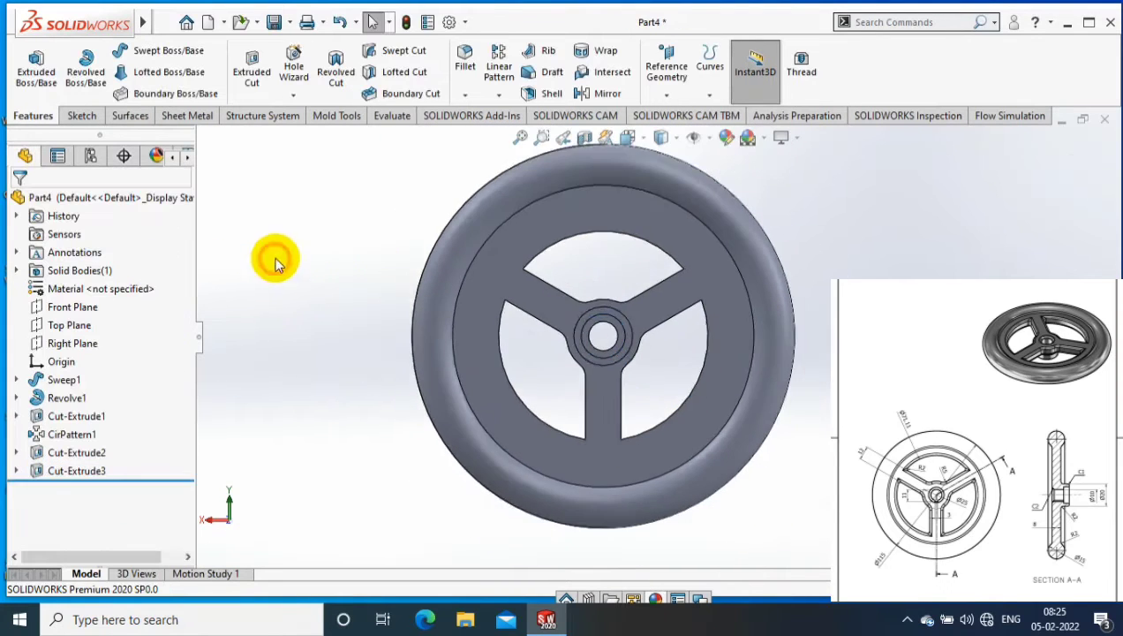
- Chamfer the hub's outer top edge by 1 mm
{"action": "left_click", "coordinate": [465, 94]}
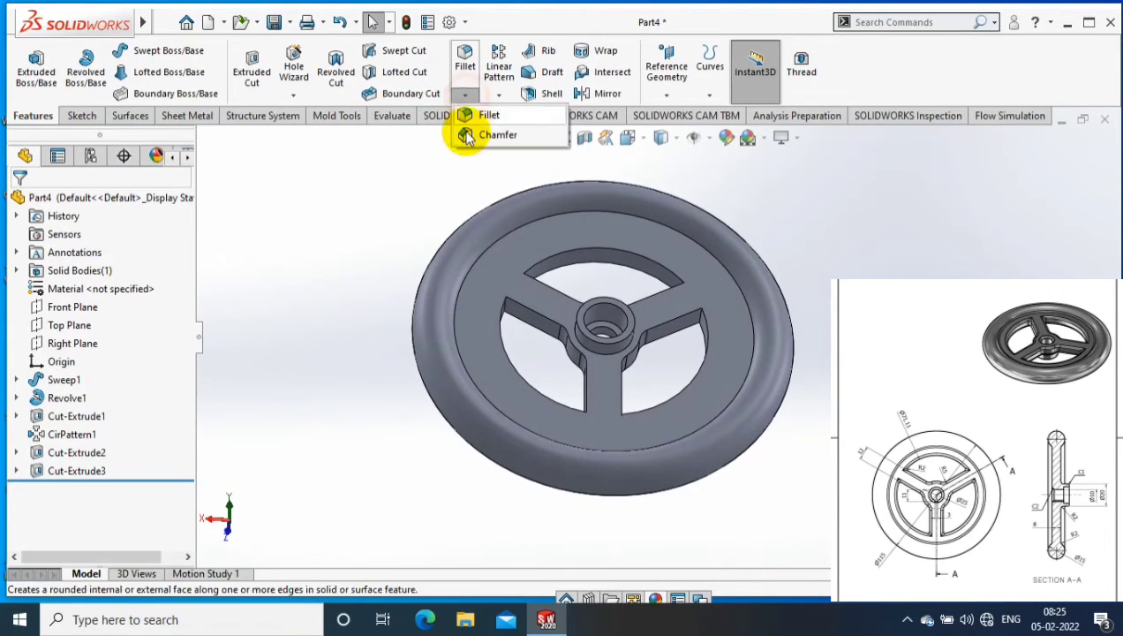
{"action": "scroll", "coordinate": [617, 361], "scroll_direction": "down", "scroll_amount": 5}
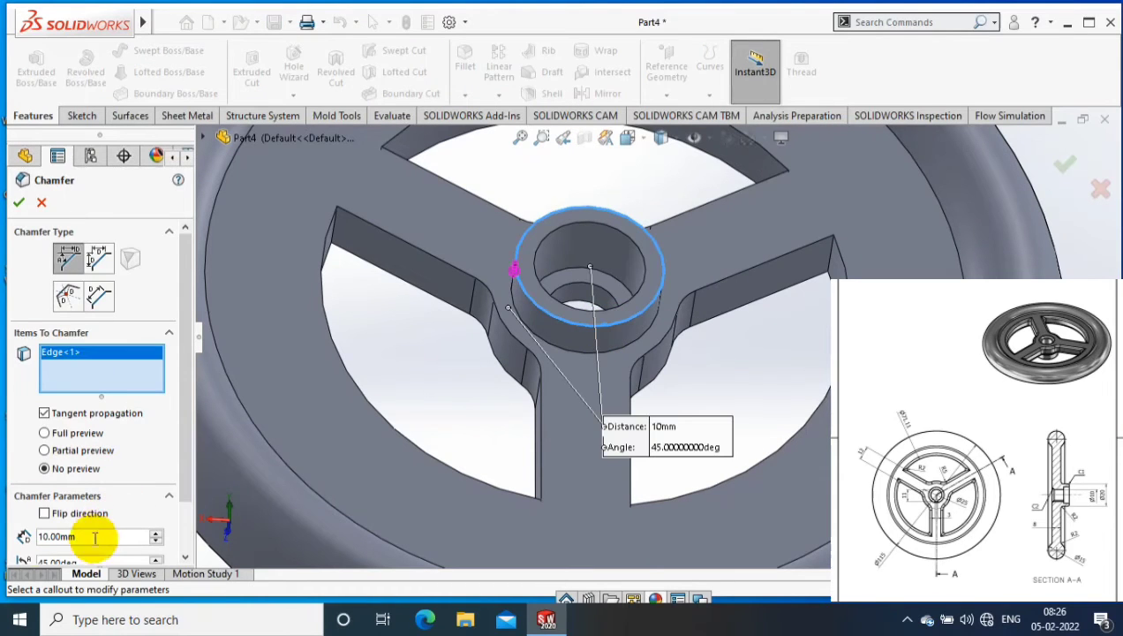
{"action": "left_click_drag", "start_coordinate": [97, 543], "coordinate": [24, 539]}
{"action": "type", "text": "1"}
{"action": "key", "text": "Return"}
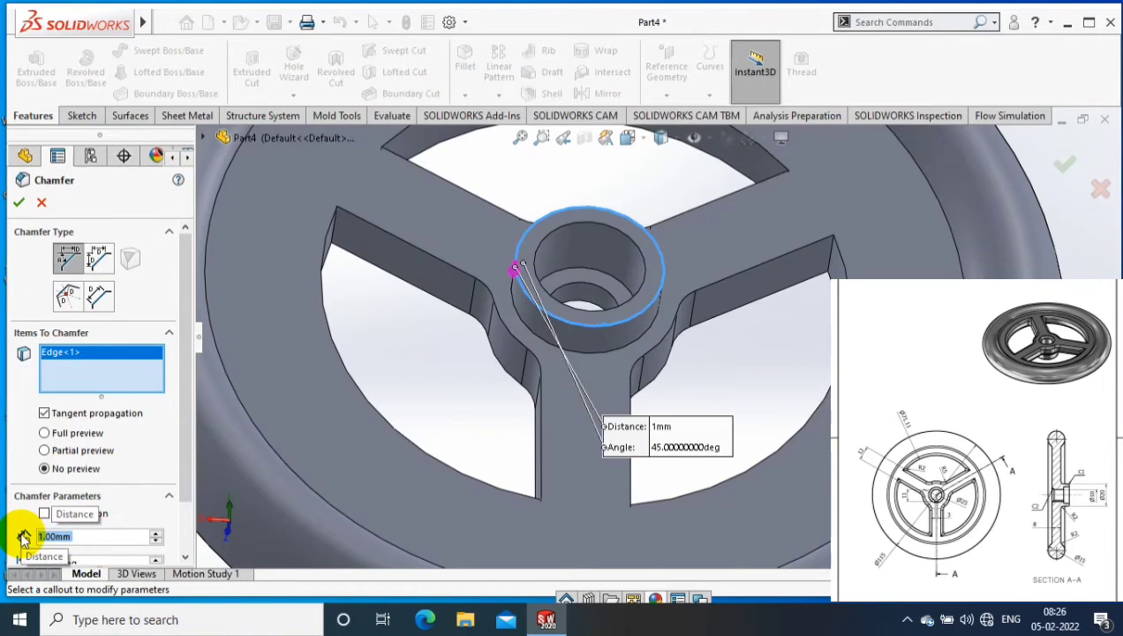
{"action": "key", "text": "Return"}
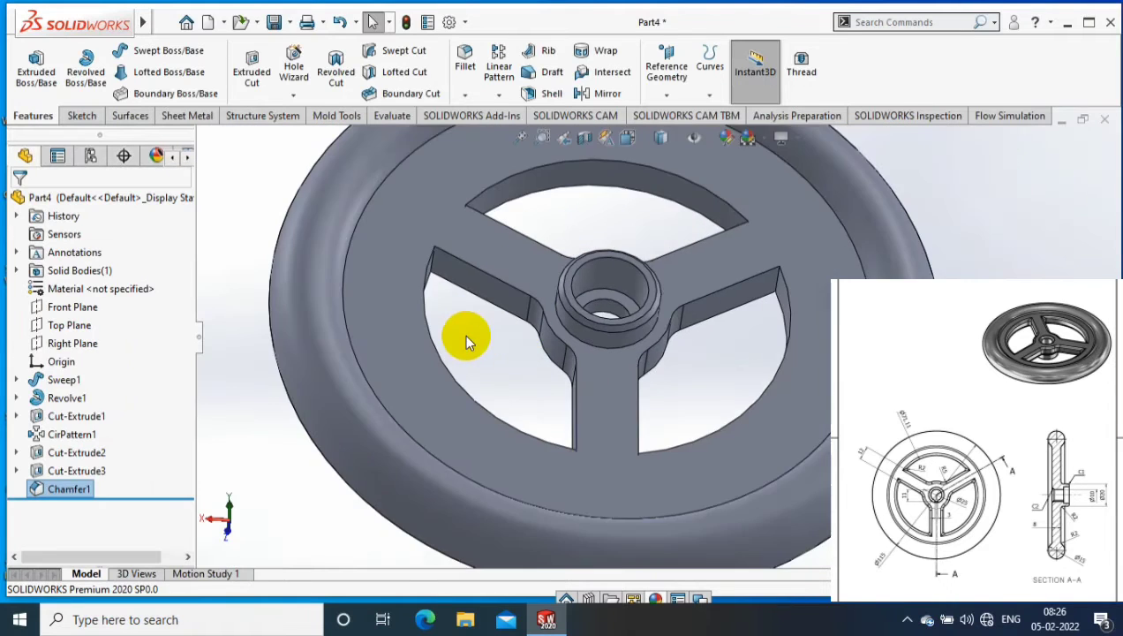
- Add a second 1 mm chamfer on the centre hole's edge
{"action": "left_click", "coordinate": [464, 95]}
{"action": "left_click", "coordinate": [468, 137]}
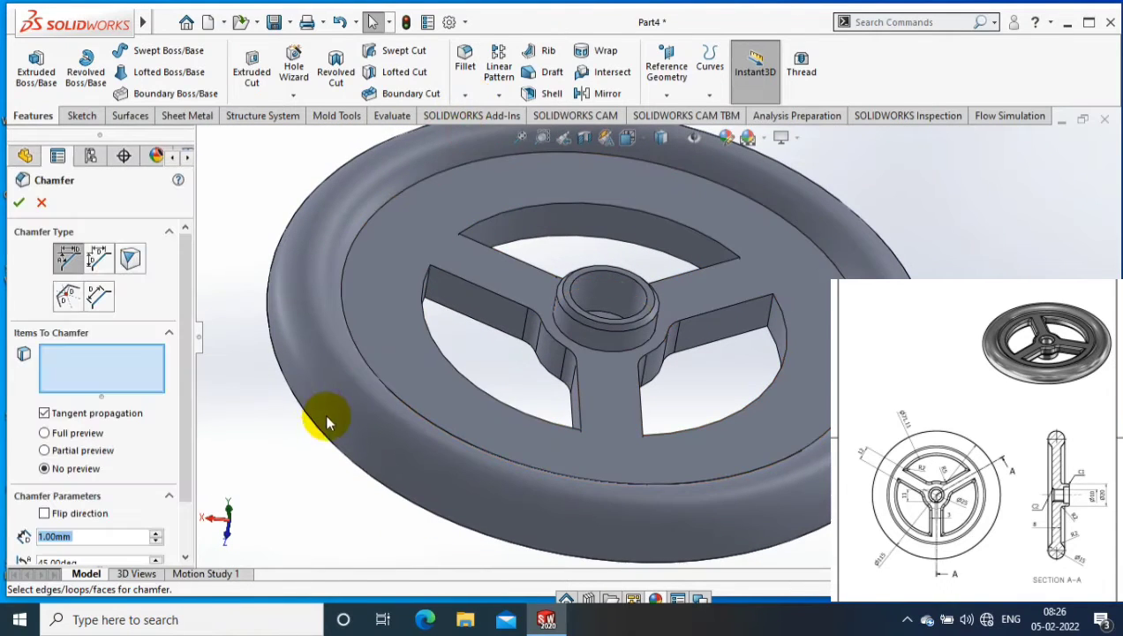
{"action": "middle_click_drag", "start_coordinate": [324, 412], "coordinate": [622, 346]}
{"action": "scroll", "coordinate": [662, 317], "scroll_direction": "down", "scroll_amount": 3}
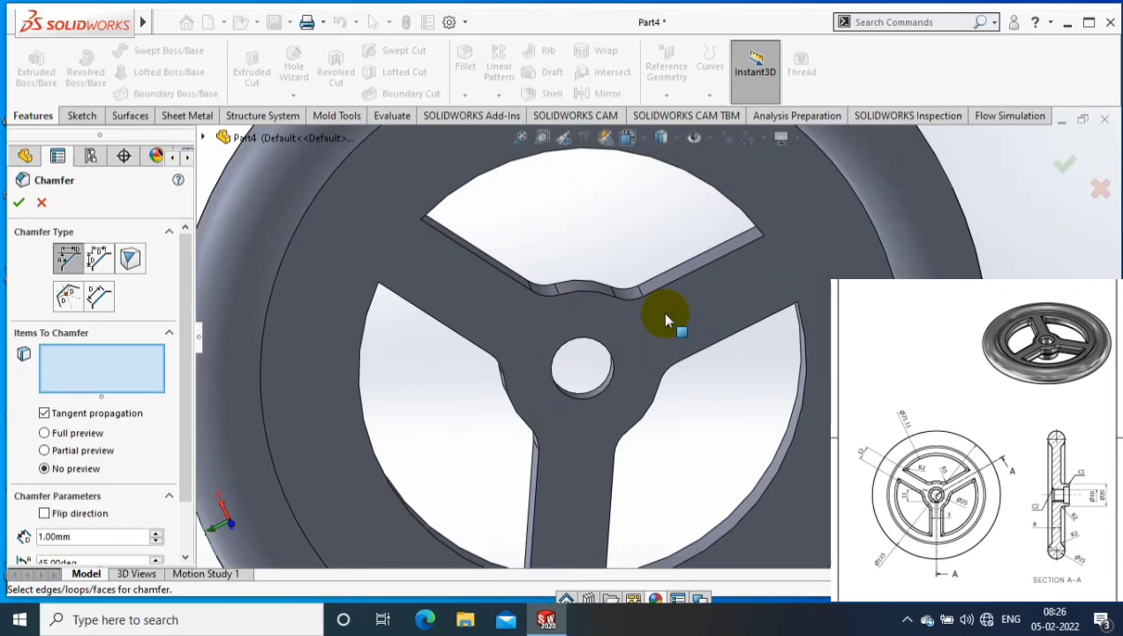
{"action": "left_click", "coordinate": [601, 375]}
{"action": "left_click", "coordinate": [18, 202]}
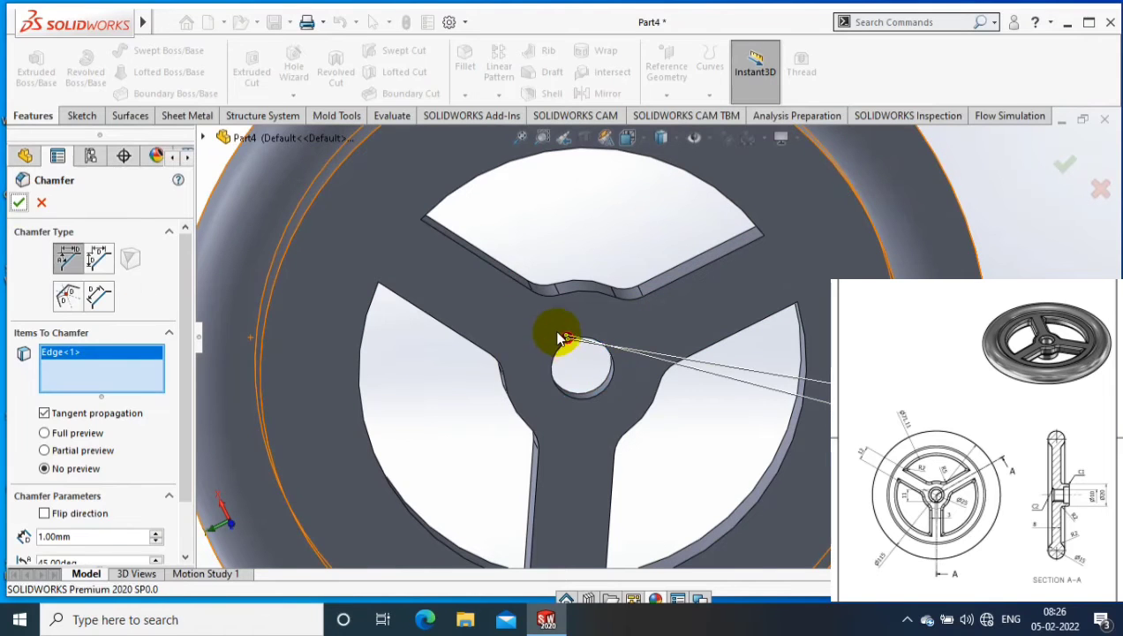
{"action": "scroll", "coordinate": [658, 350], "scroll_direction": "up", "scroll_amount": 3}
{"action": "scroll", "coordinate": [658, 350], "scroll_direction": "up", "scroll_amount": 2}
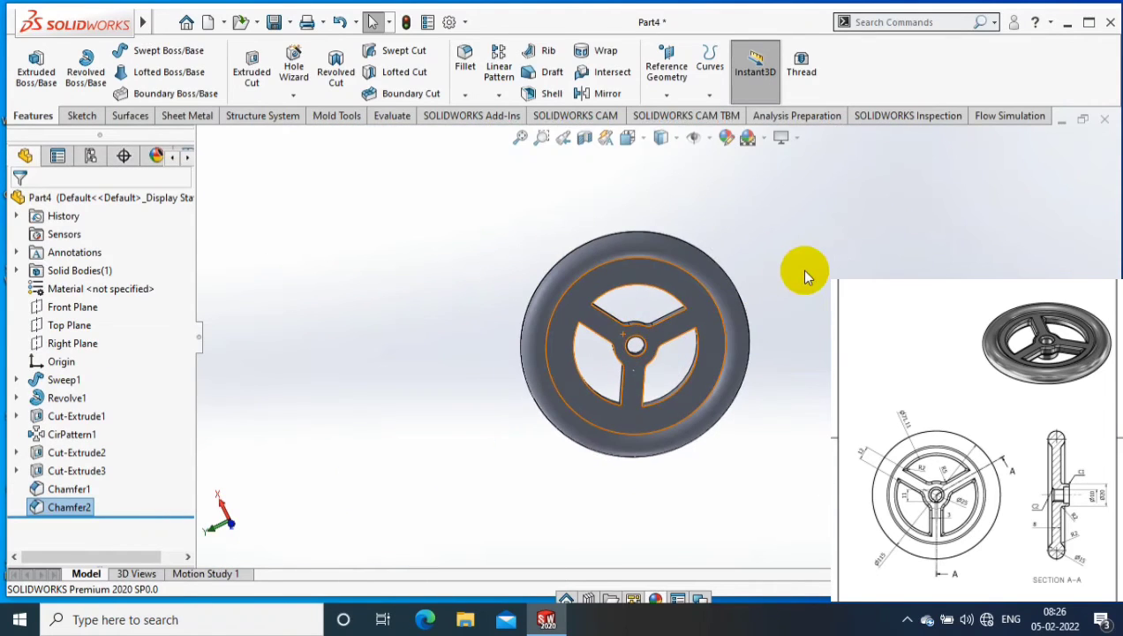
{"action": "middle_click_drag", "start_coordinate": [799, 268], "coordinate": [799, 300]}
{"action": "scroll", "coordinate": [814, 284], "scroll_direction": "down", "scroll_amount": 3}
- Start a sketch on the hub recess face and draw a centred keyway rectangle beside the hole
{"action": "left_click", "coordinate": [464, 94]}
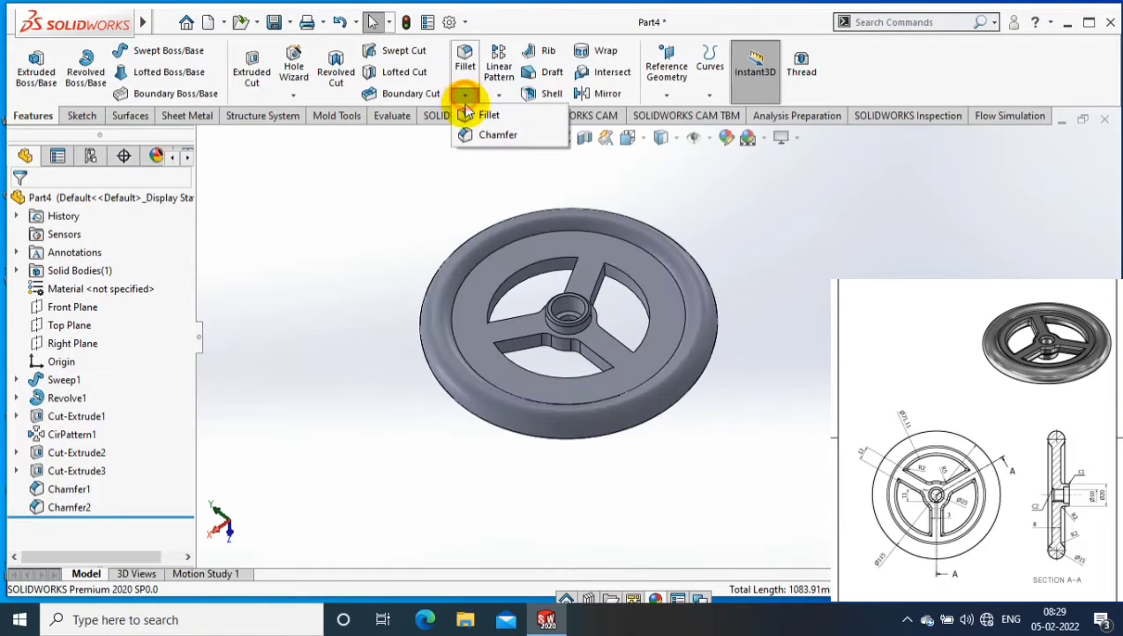
{"action": "middle_click_drag", "start_coordinate": [564, 294], "coordinate": [603, 362]}
{"action": "left_click", "coordinate": [562, 336]}
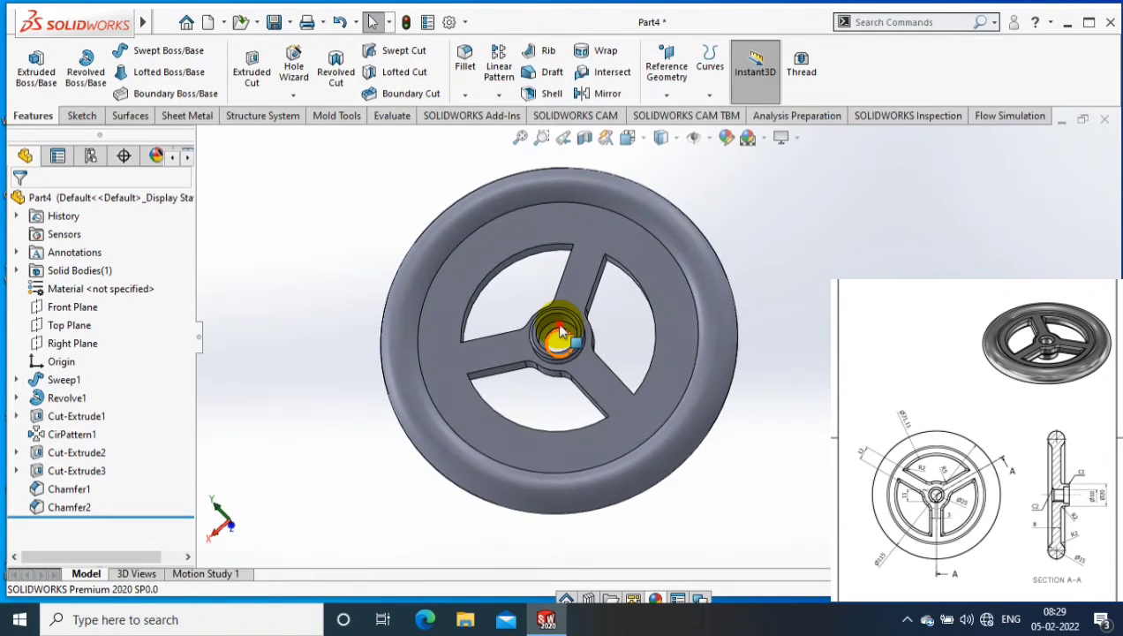
{"action": "left_click", "coordinate": [34, 76]}
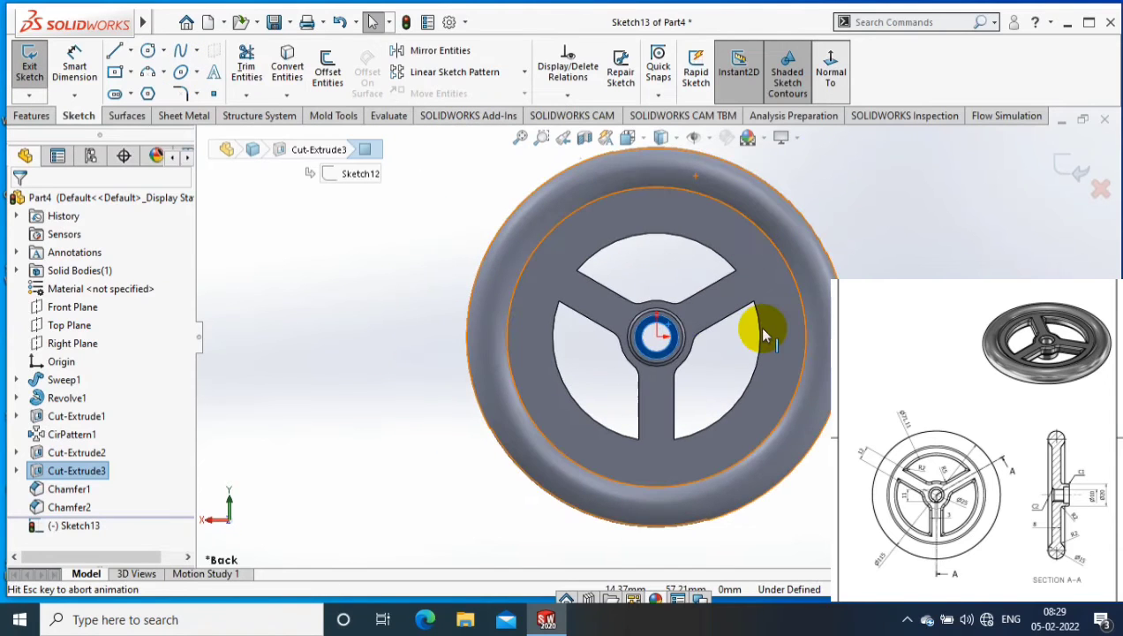
{"action": "scroll", "coordinate": [758, 326], "scroll_direction": "down", "scroll_amount": 2}
{"action": "scroll", "coordinate": [757, 325], "scroll_direction": "down", "scroll_amount": 2}
{"action": "scroll", "coordinate": [765, 325], "scroll_direction": "down", "scroll_amount": 1}
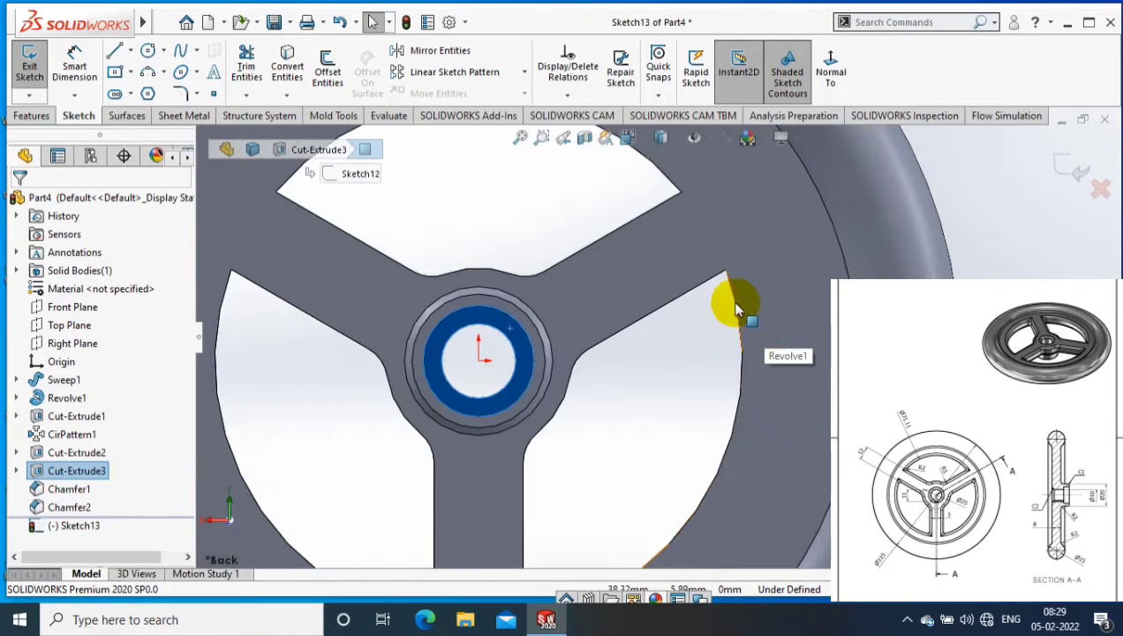
{"action": "left_click", "coordinate": [115, 73]}
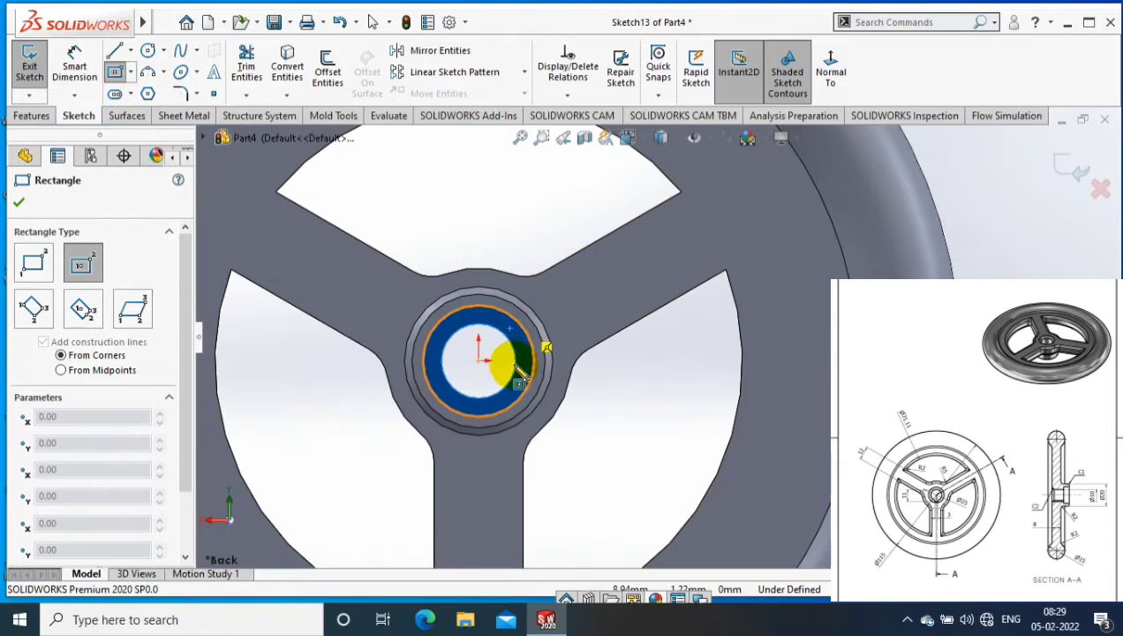
{"action": "scroll", "coordinate": [545, 353], "scroll_direction": "down", "scroll_amount": 1}
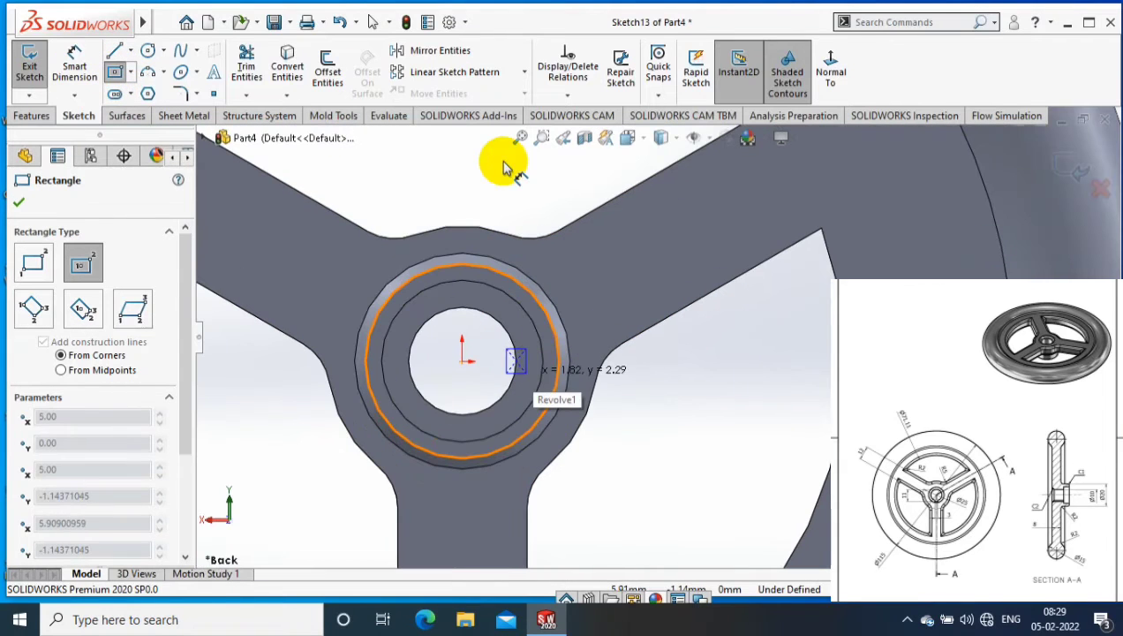
{"action": "scroll", "coordinate": [476, 326], "scroll_direction": "down", "scroll_amount": 2}
{"action": "left_click", "coordinate": [597, 389]}
- Dimension the keyway rectangle 3 mm high and 6 mm from the origin
{"action": "left_click", "coordinate": [697, 388]}
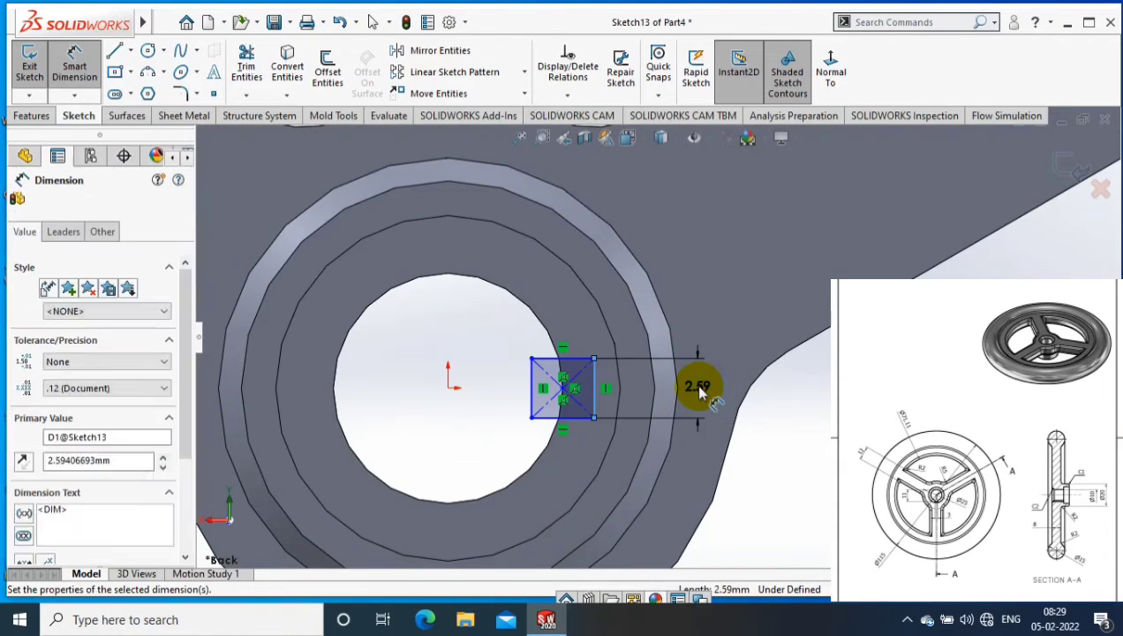
{"action": "type", "text": "3"}
{"action": "key", "text": "Return"}
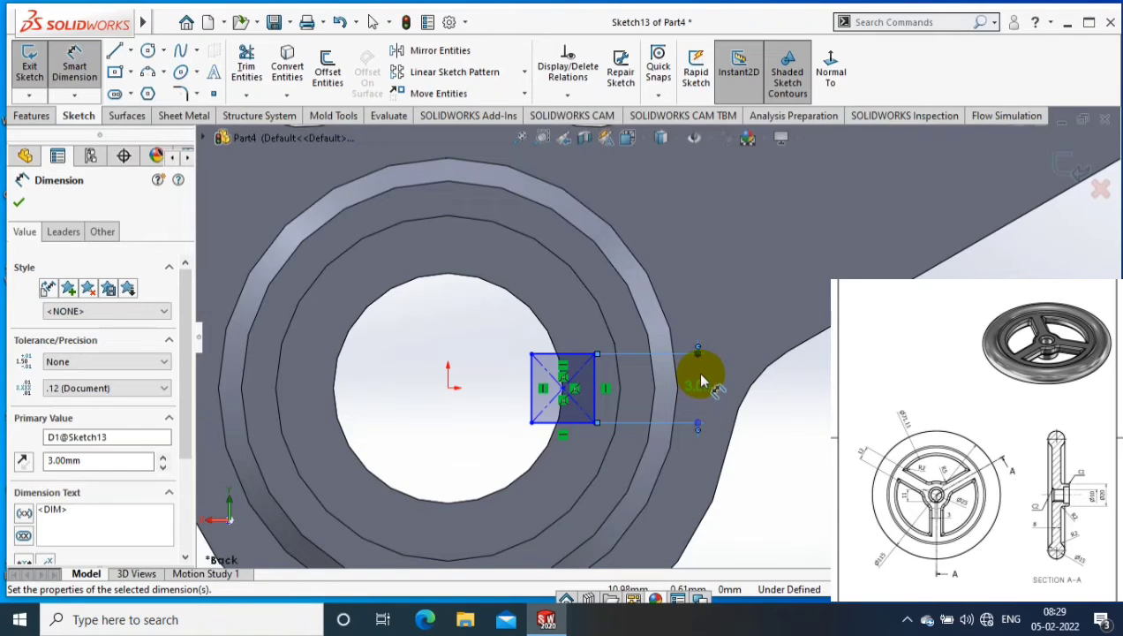
{"action": "left_click", "coordinate": [601, 388]}
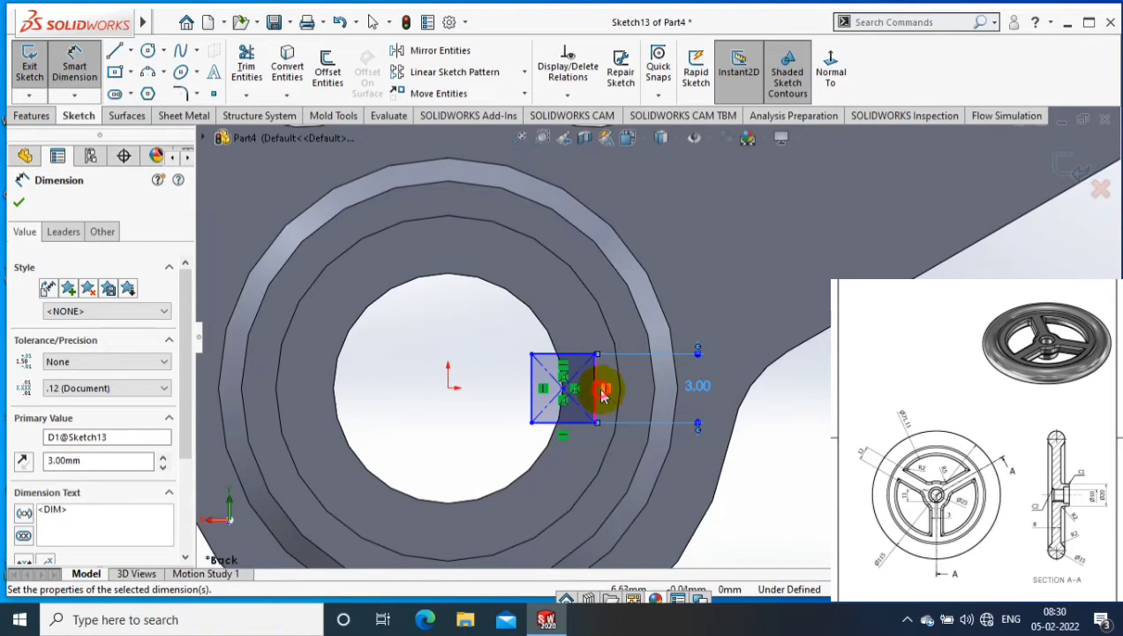
{"action": "left_click", "coordinate": [448, 387]}
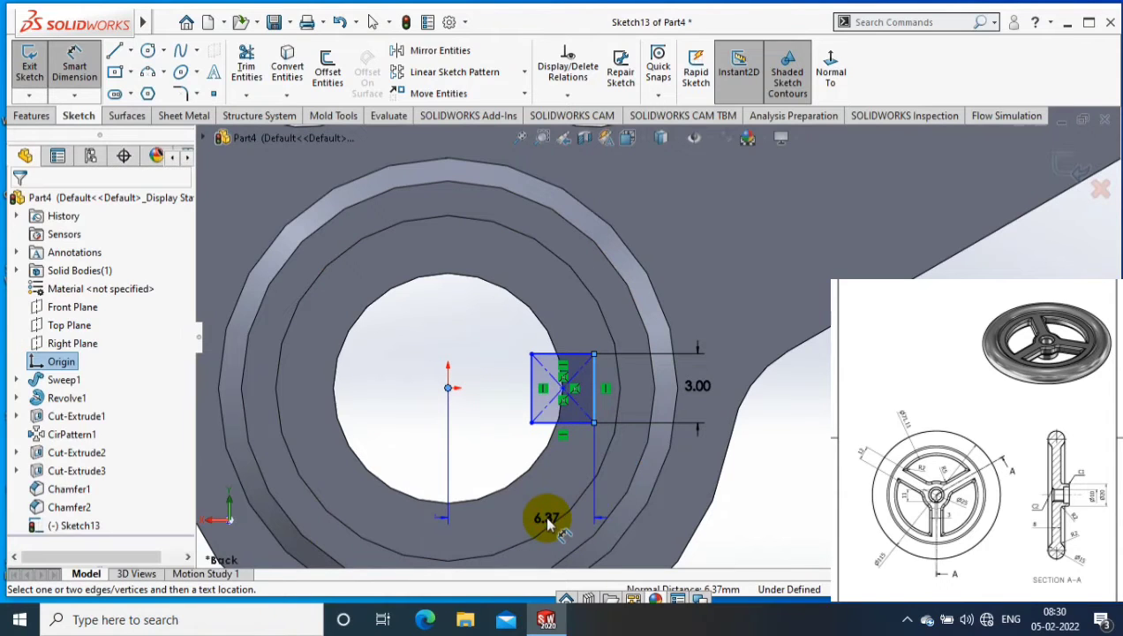
{"action": "left_click", "coordinate": [549, 523]}
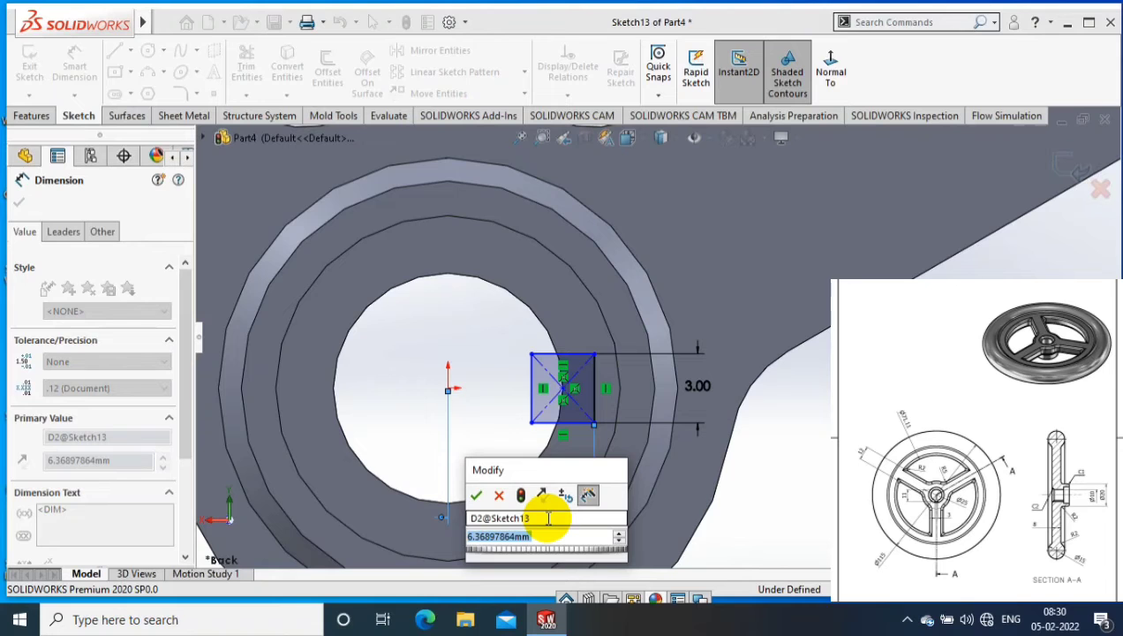
{"action": "type", "text": "6"}
{"action": "key", "text": "Return"}
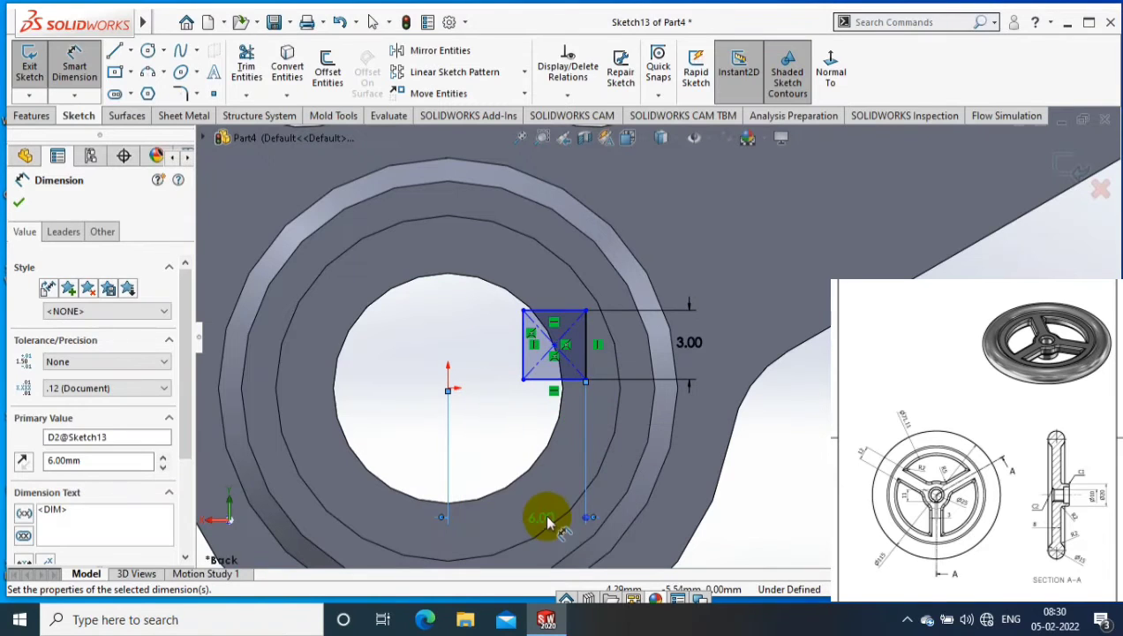
{"action": "scroll", "coordinate": [551, 512], "scroll_direction": "up", "scroll_amount": 3}
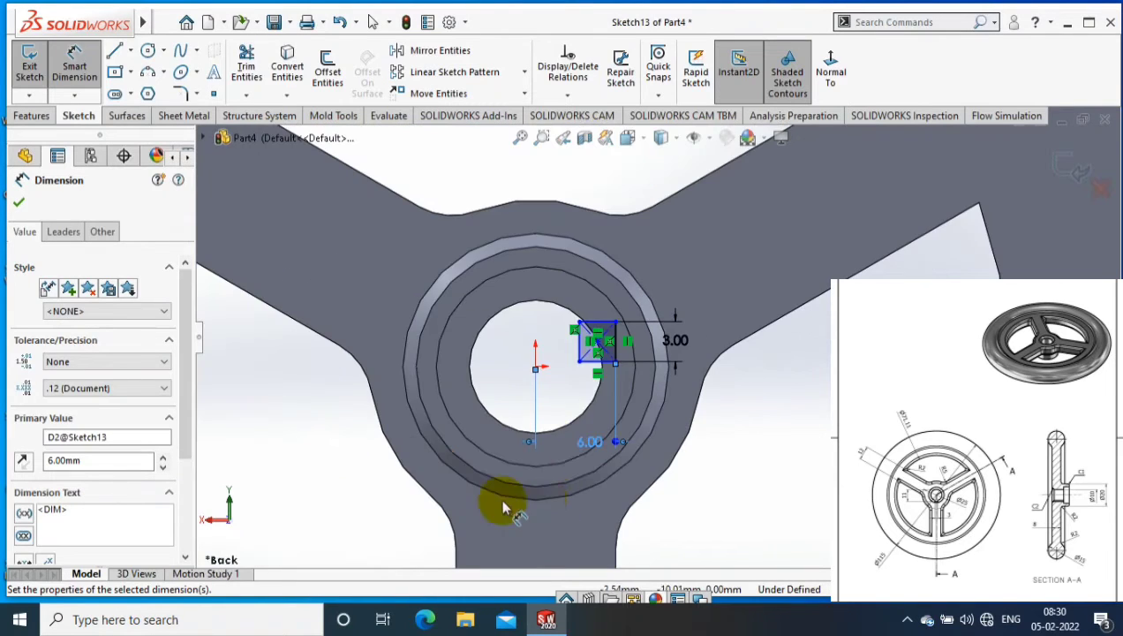
{"action": "key", "text": "Escape"}
- Add a Horizontal relation between the rectangle's centre point and the origin
{"action": "left_click", "coordinate": [600, 347]}
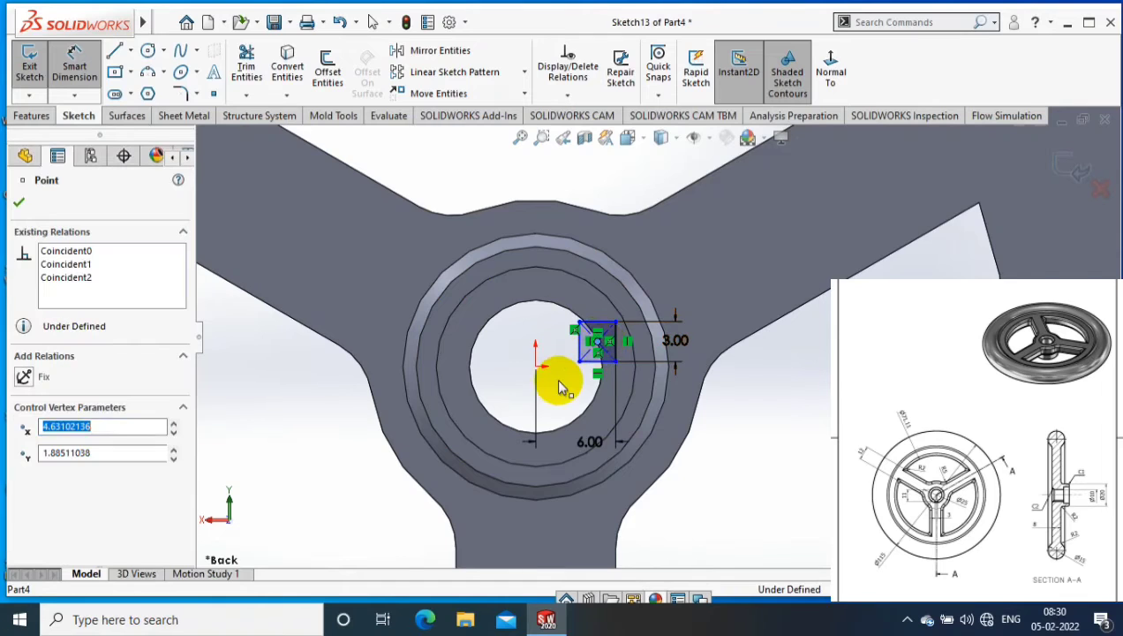
{"action": "scroll", "coordinate": [547, 380], "scroll_direction": "down", "scroll_amount": 2}
{"action": "left_click", "coordinate": [512, 376], "text": "ctrl"}
{"action": "left_click", "coordinate": [23, 470]}
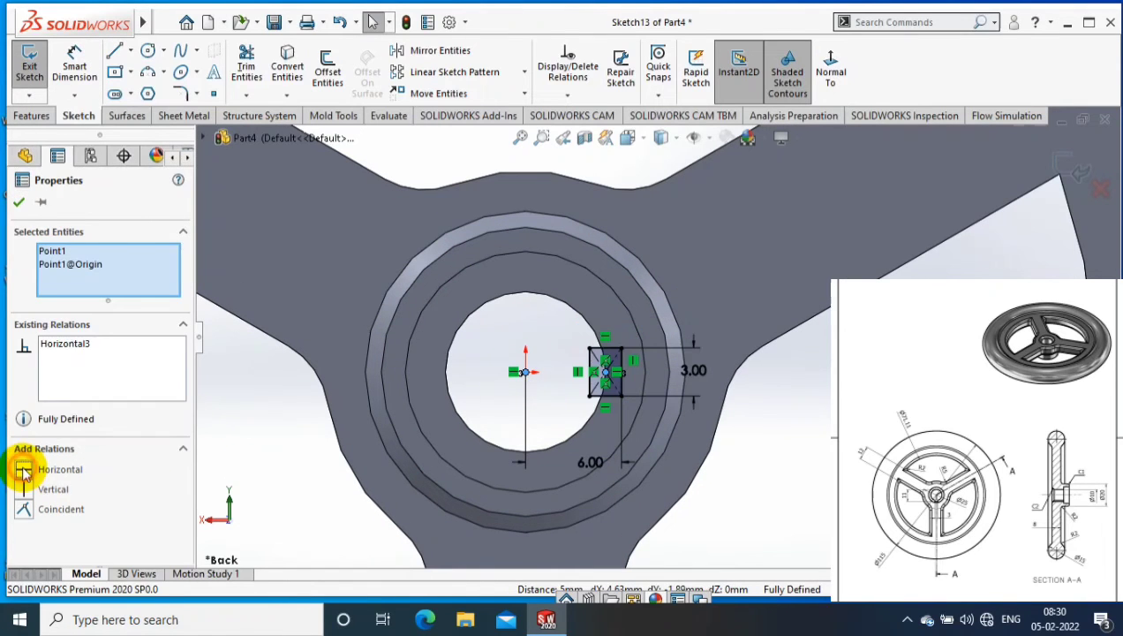
{"action": "left_click", "coordinate": [19, 202]}
- Cut the keyway sketch Through All - Both
{"action": "left_click", "coordinate": [33, 116]}
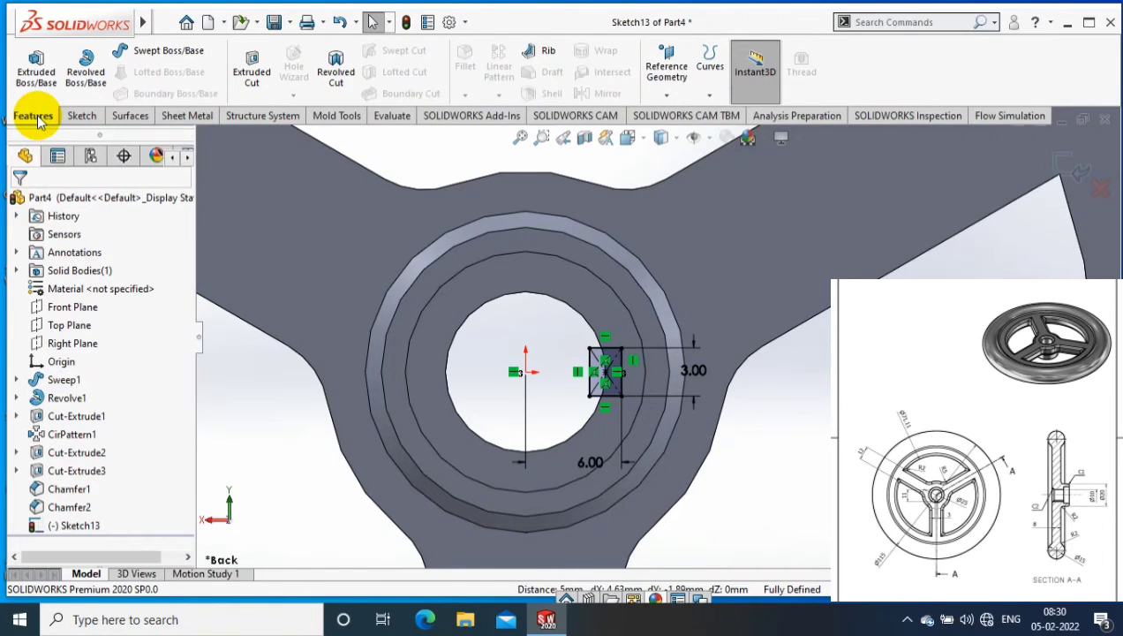
{"action": "left_click", "coordinate": [252, 66]}
{"action": "left_click", "coordinate": [111, 302]}
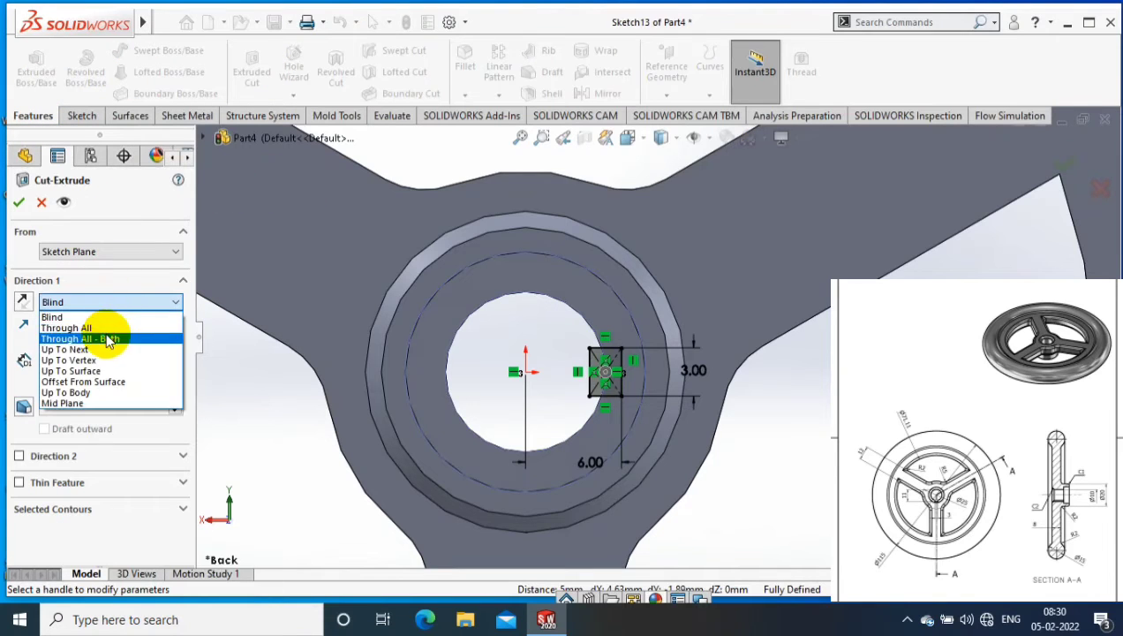
{"action": "left_click", "coordinate": [71, 326]}
{"action": "left_click", "coordinate": [16, 196]}
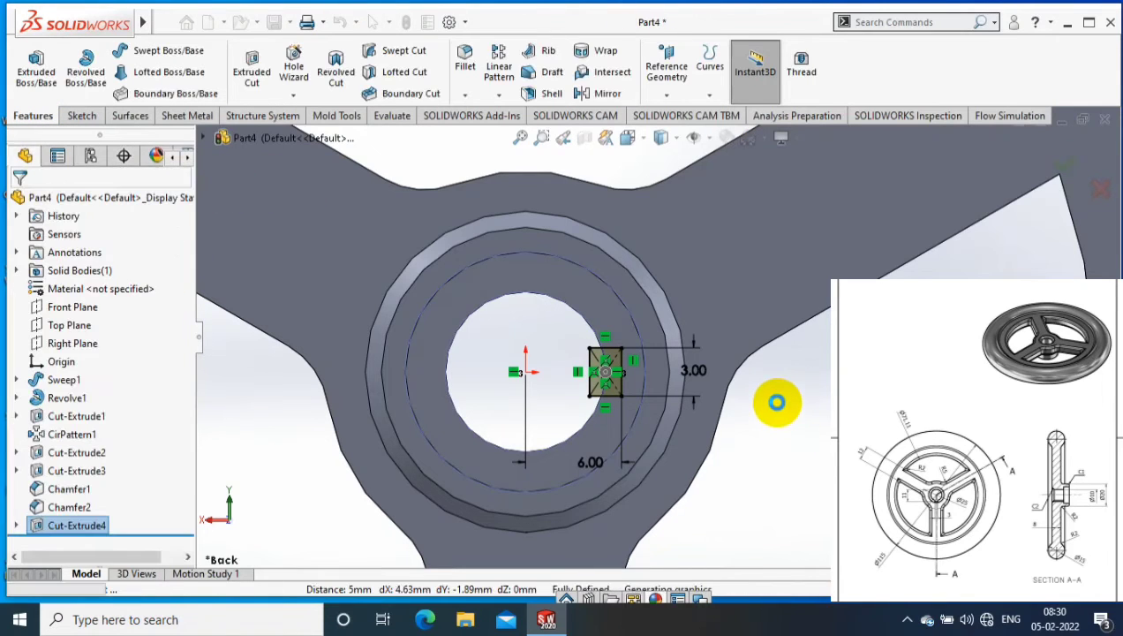
- Round the outer rim edge with a 2 mm fillet
{"action": "key", "text": "f"}
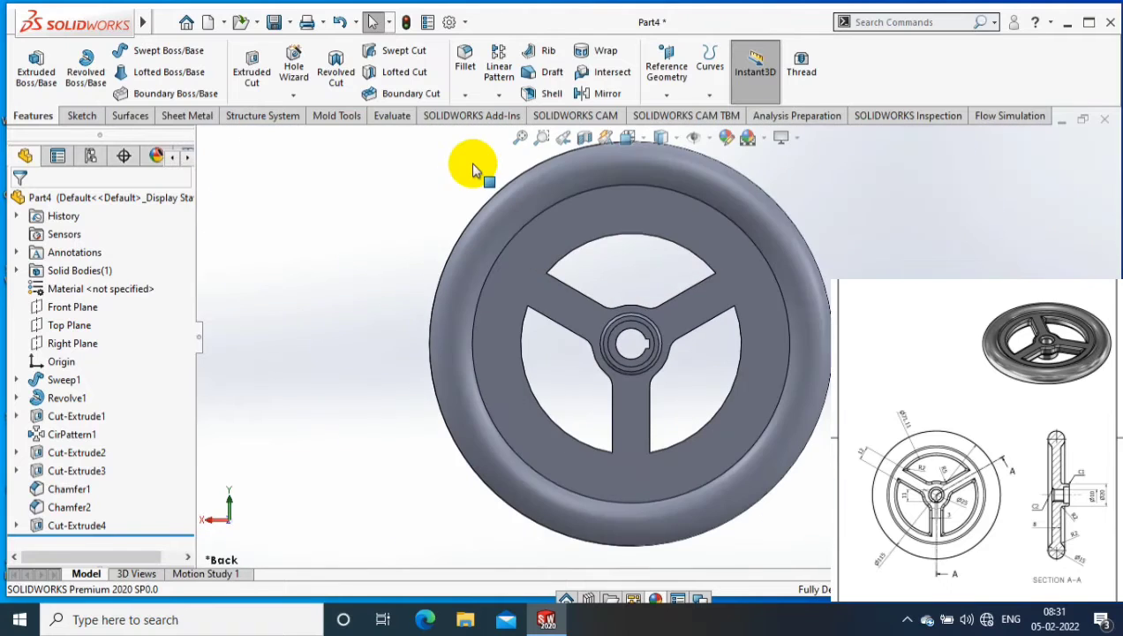
{"action": "left_click", "coordinate": [465, 94]}
{"action": "left_click", "coordinate": [459, 113]}
{"action": "left_click", "coordinate": [664, 244]}
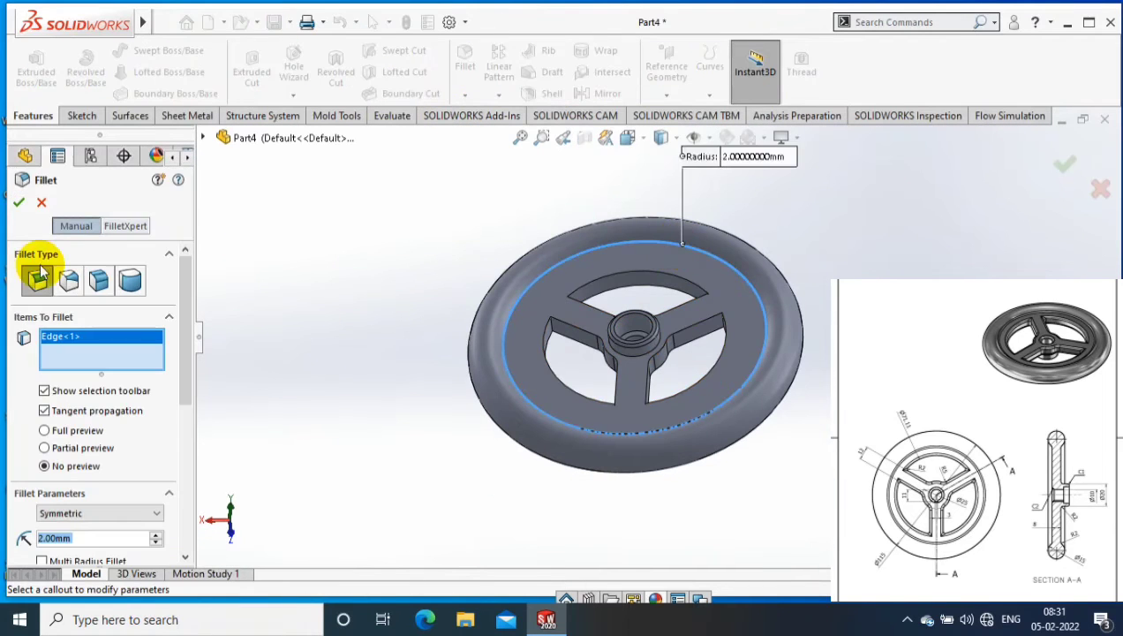
{"action": "mouse_move", "coordinate": [395, 369]}
{"action": "middle_mouse_down"}
{"action": "mouse_move", "coordinate": [546, 273]}
{"action": "mouse_move", "coordinate": [579, 207]}
{"action": "middle_mouse_up"}
{"action": "key", "text": "Return"}
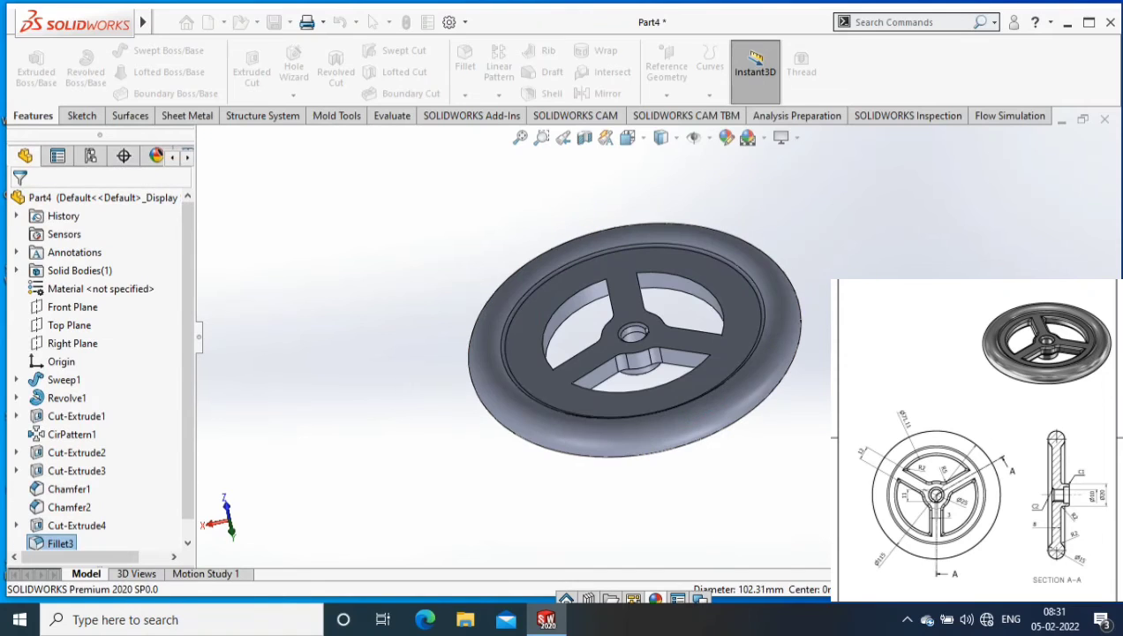
- Try filleting a spoke opening face, then clear that selection and cancel
{"action": "key", "text": "ctrl+1"}
{"action": "left_click", "coordinate": [563, 137]}
{"action": "left_click", "coordinate": [569, 270]}
{"action": "key", "text": "Return"}
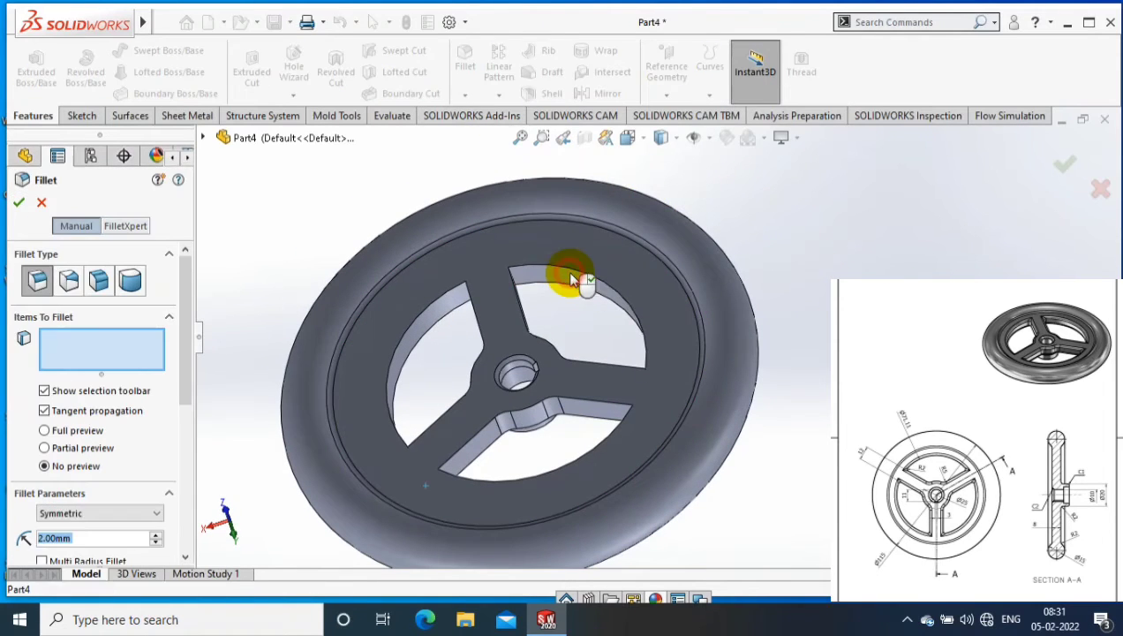
{"action": "right_click", "coordinate": [146, 346]}
{"action": "left_click", "coordinate": [172, 358]}
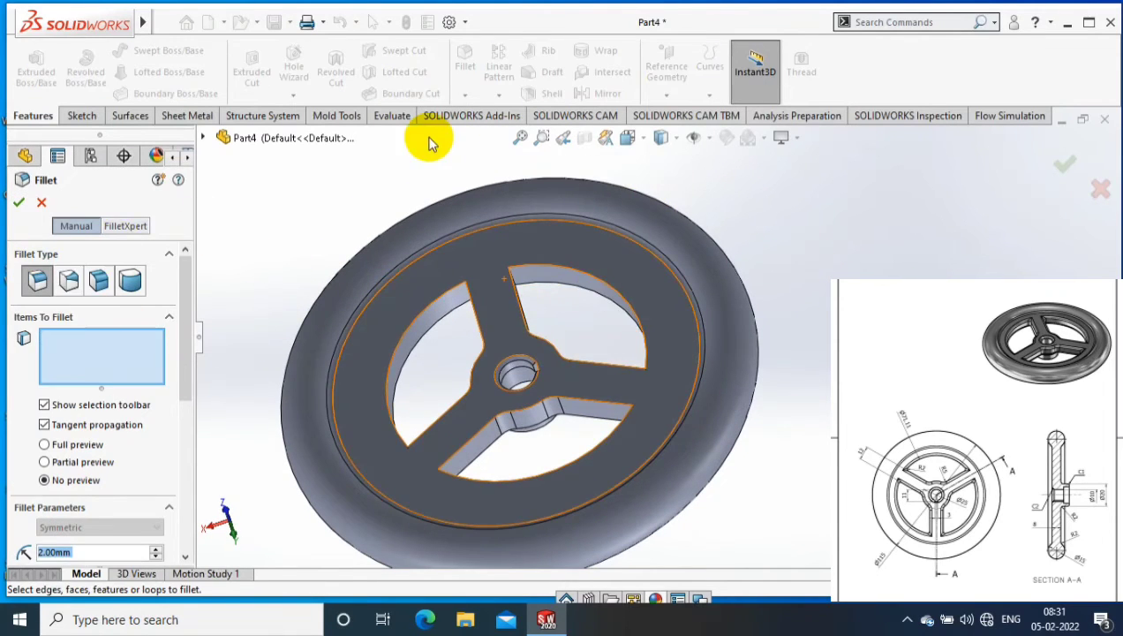
{"action": "key", "text": "Escape"}
- Fillet the spoke-opening edges on the front face at 2 mm
{"action": "left_click", "coordinate": [464, 94]}
{"action": "left_click", "coordinate": [484, 113]}
{"action": "left_click", "coordinate": [541, 263]}
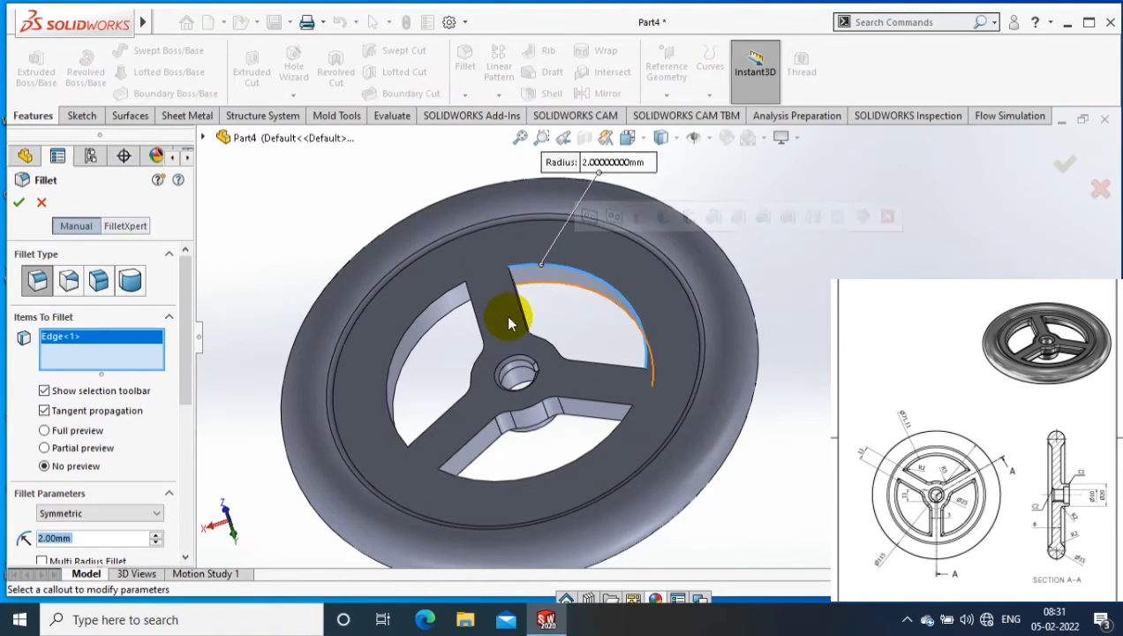
{"action": "left_click", "coordinate": [521, 309]}
{"action": "left_click", "coordinate": [451, 303]}
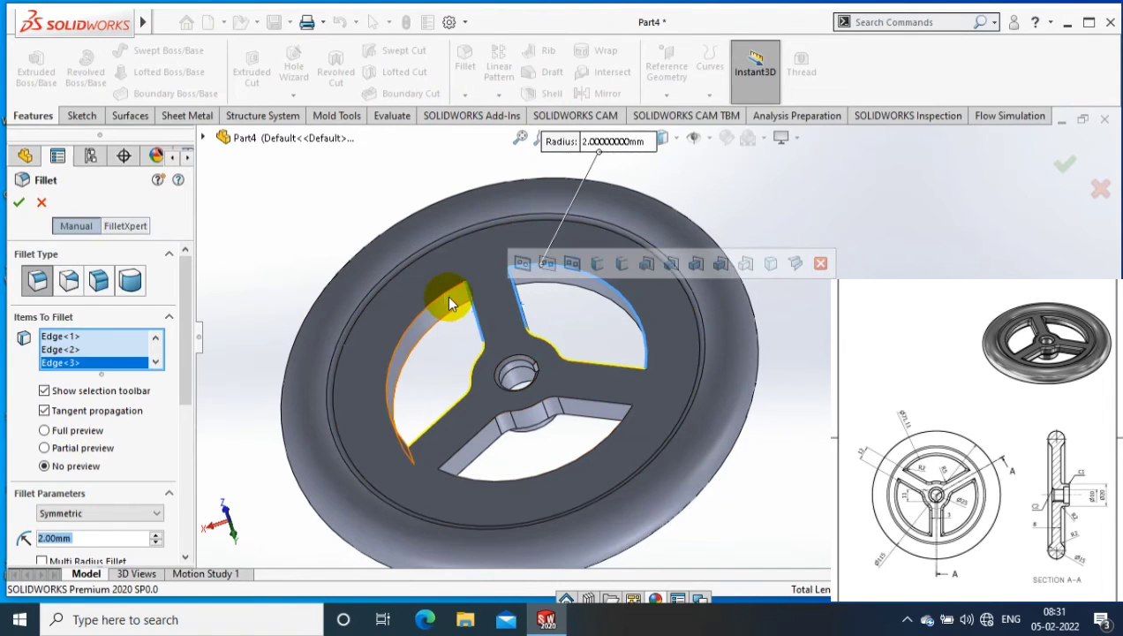
{"action": "left_click", "coordinate": [514, 454]}
{"action": "left_click", "coordinate": [559, 471]}
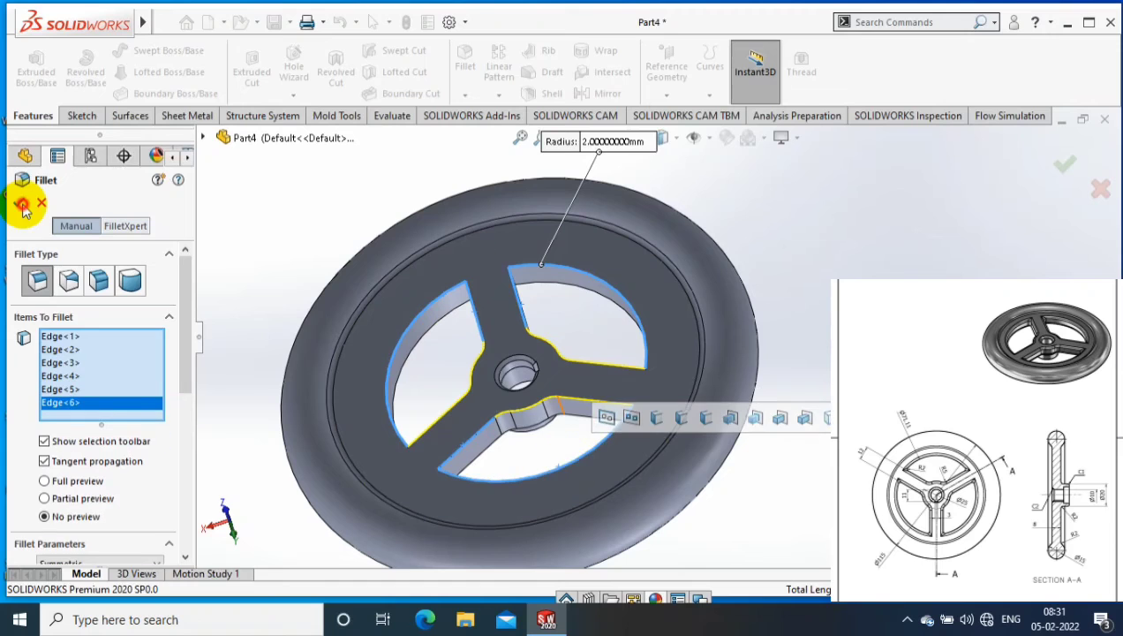
{"action": "right_click", "coordinate": [320, 214]}
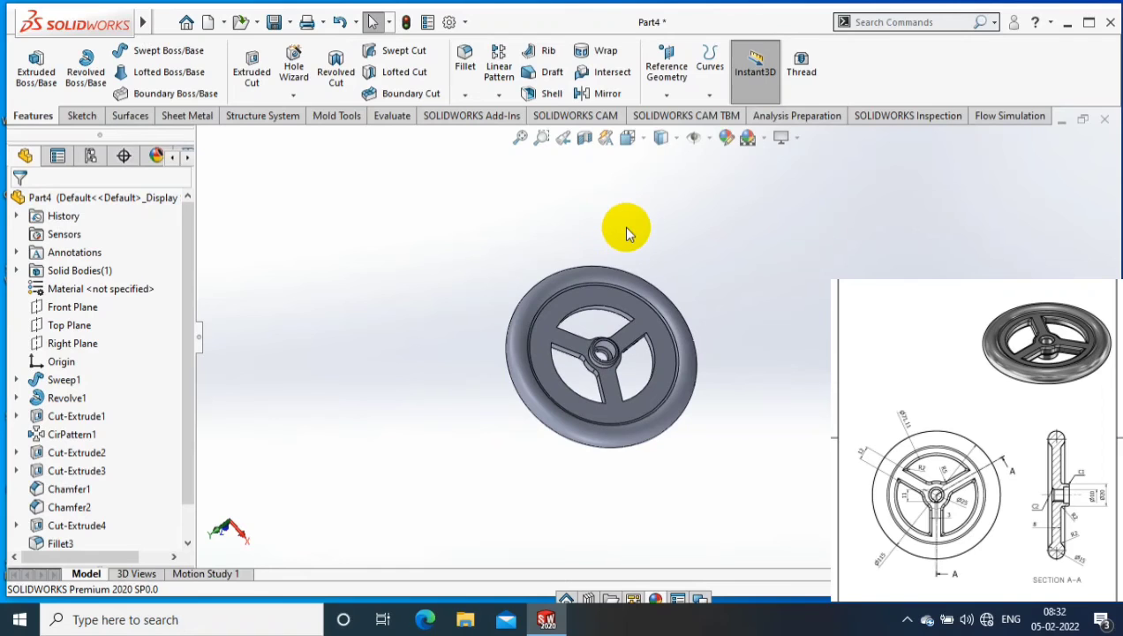
- Apply the same 2 mm fillet to the spoke-opening edges on the other face
{"action": "left_click", "coordinate": [464, 64]}
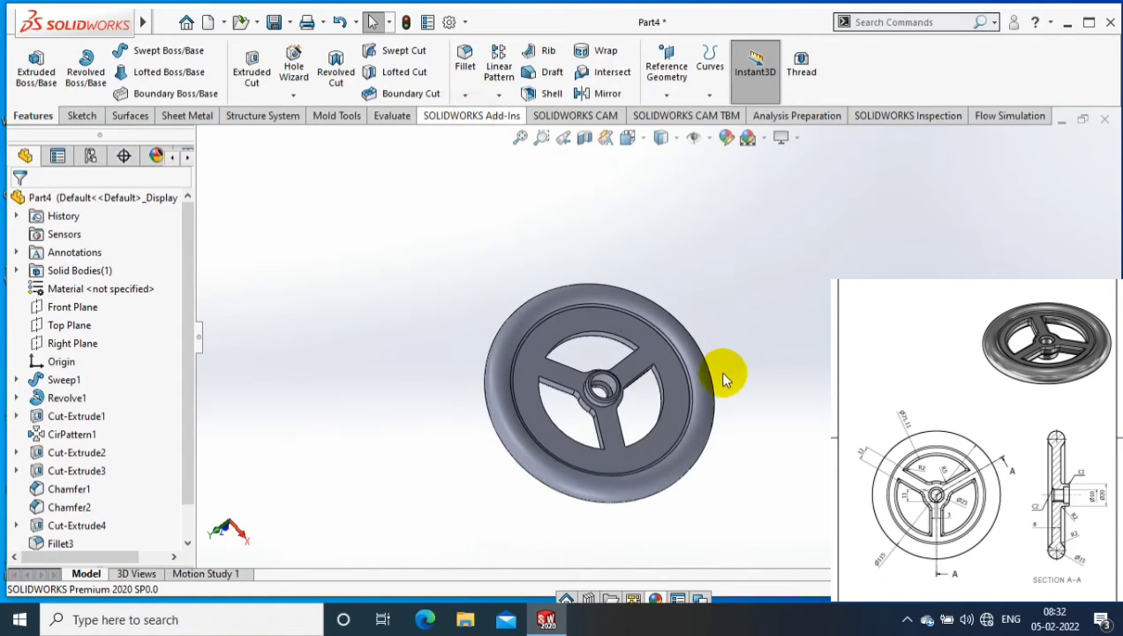
{"action": "scroll", "coordinate": [720, 367], "scroll_direction": "down", "scroll_amount": 3}
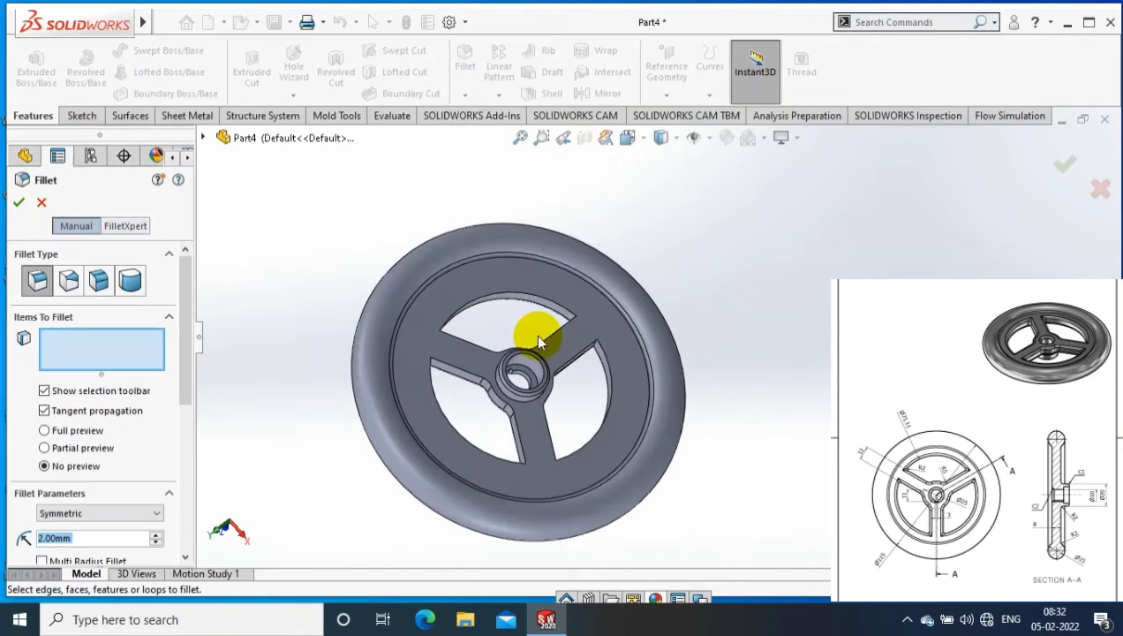
{"action": "left_click", "coordinate": [483, 302]}
{"action": "scroll", "coordinate": [593, 382], "scroll_direction": "down", "scroll_amount": 2}
{"action": "left_click", "coordinate": [594, 381]}
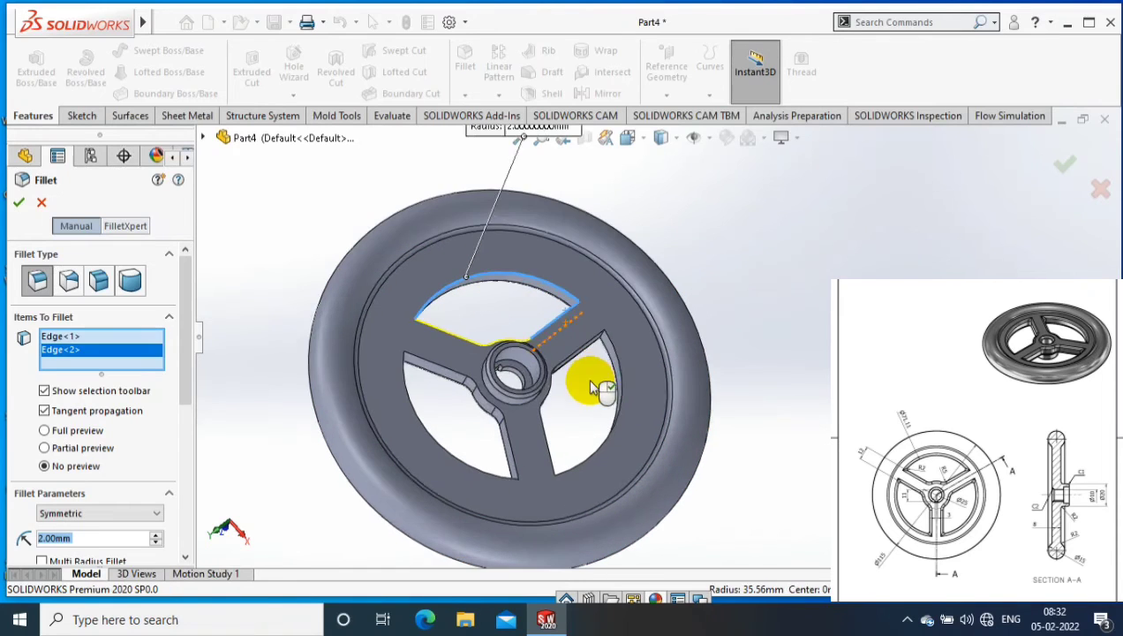
{"action": "left_click", "coordinate": [521, 388]}
{"action": "left_click", "coordinate": [446, 376]}
{"action": "left_click", "coordinate": [433, 429]}
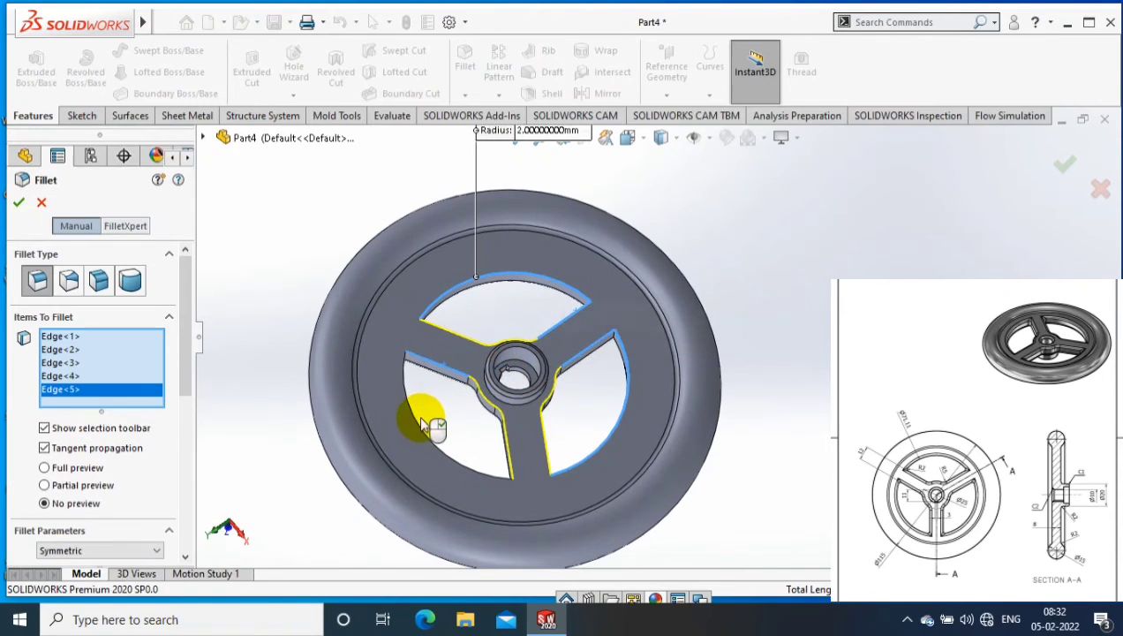
{"action": "left_click", "coordinate": [415, 415]}
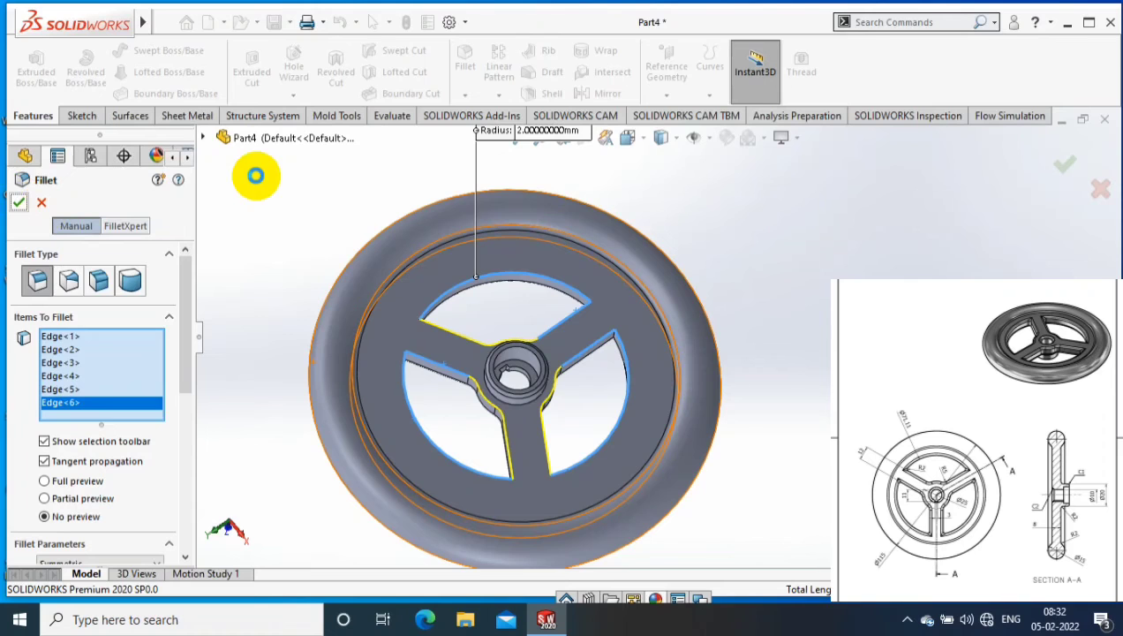
{"action": "key", "text": "Return"}
{"action": "mouse_move", "coordinate": [263, 207]}
{"action": "middle_mouse_down"}
{"action": "mouse_move", "coordinate": [490, 183]}
{"action": "mouse_move", "coordinate": [334, 388]}
{"action": "middle_mouse_up"}
{"action": "mouse_move", "coordinate": [627, 263]}
{"action": "middle_mouse_down"}
{"action": "mouse_move", "coordinate": [724, 408]}
{"action": "mouse_move", "coordinate": [694, 405]}
{"action": "middle_mouse_up"}
- Colour the entire handwheel part black from the Appearances palette
{"action": "right_click", "coordinate": [694, 402]}
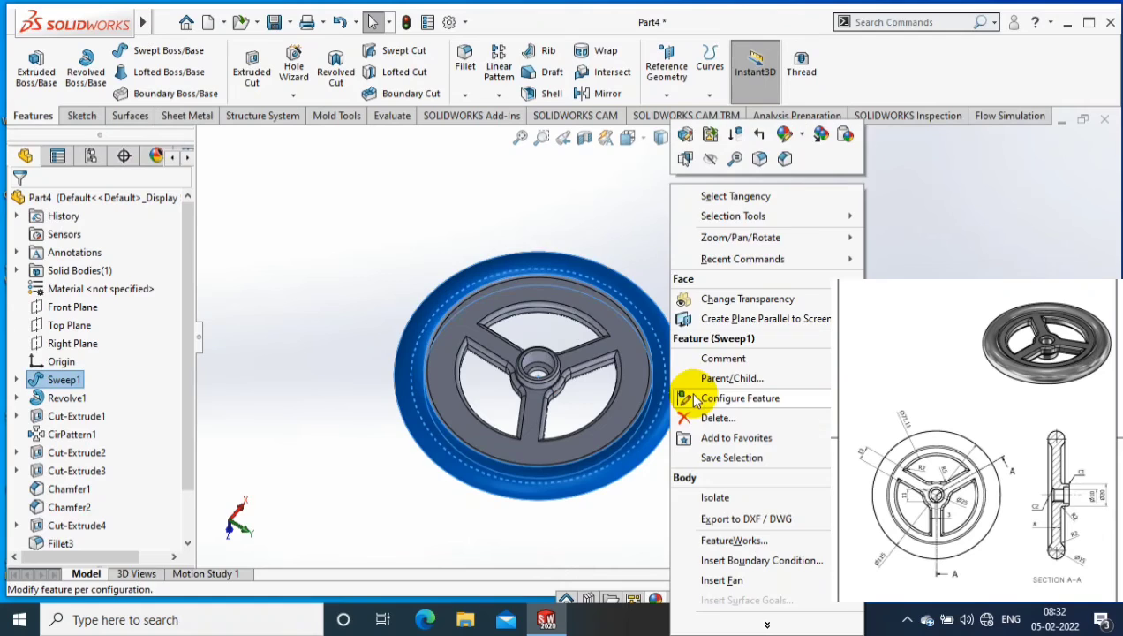
{"action": "left_click", "coordinate": [784, 133]}
{"action": "left_click", "coordinate": [788, 174]}
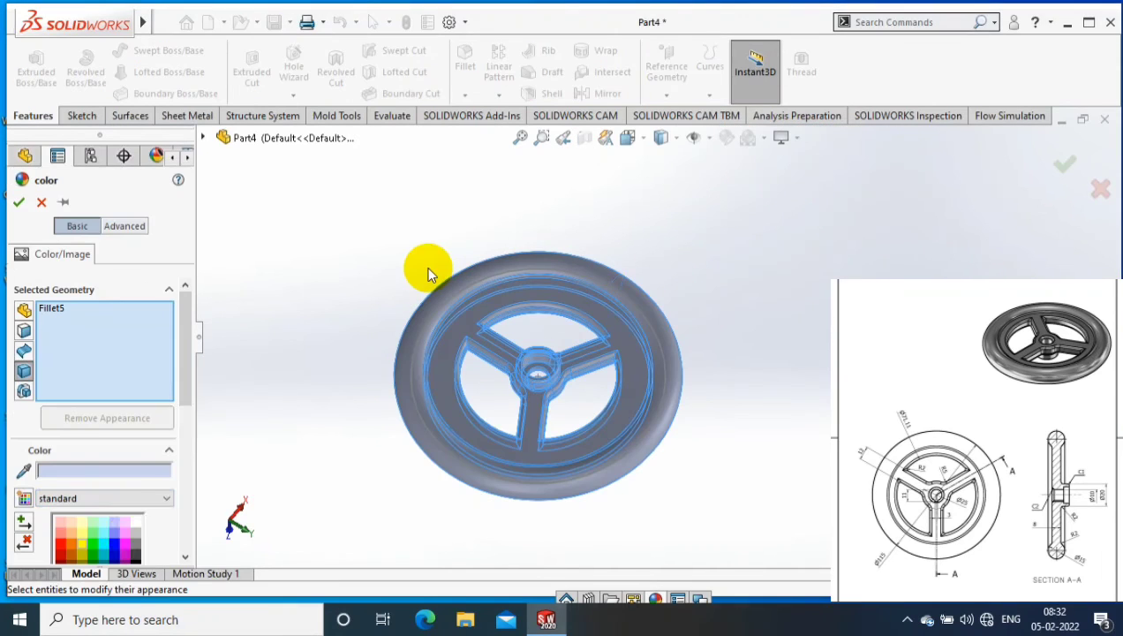
{"action": "left_click", "coordinate": [142, 546]}
{"action": "left_click", "coordinate": [18, 200]}
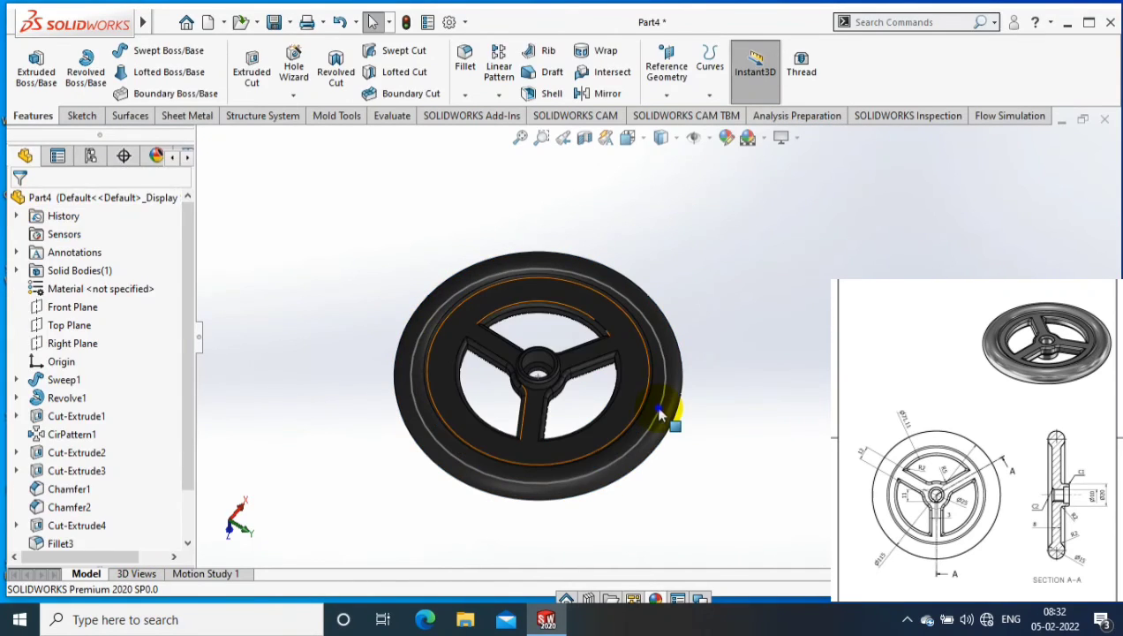
{"action": "right_click", "coordinate": [702, 328]}
{"action": "left_click", "coordinate": [682, 480]}
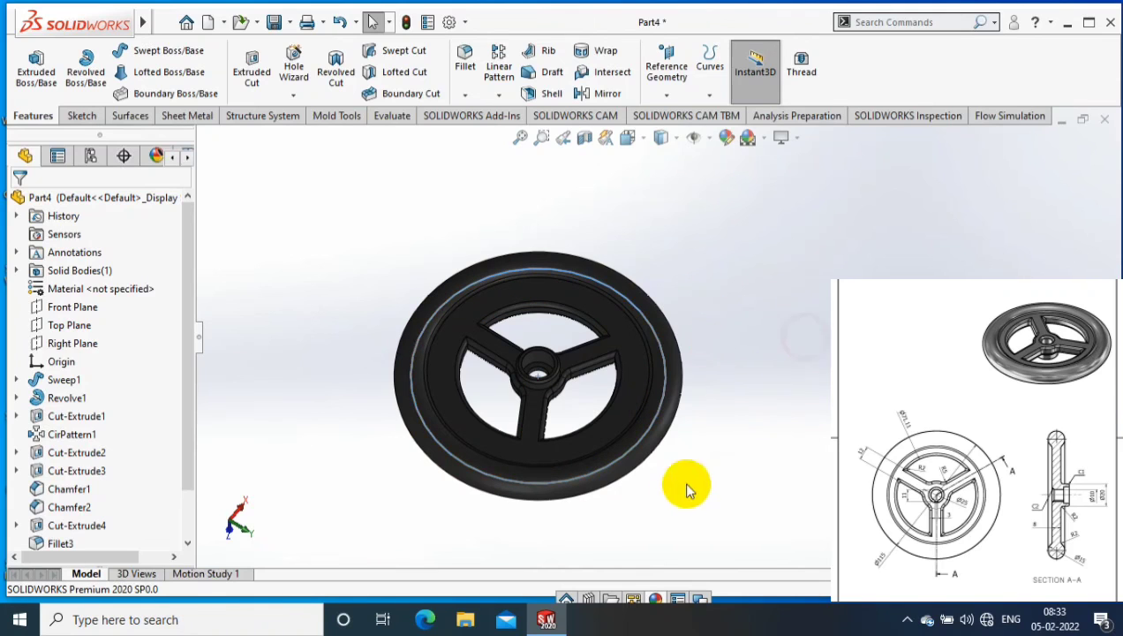
{"action": "middle_click_drag", "start_coordinate": [682, 480], "coordinate": [739, 343]}
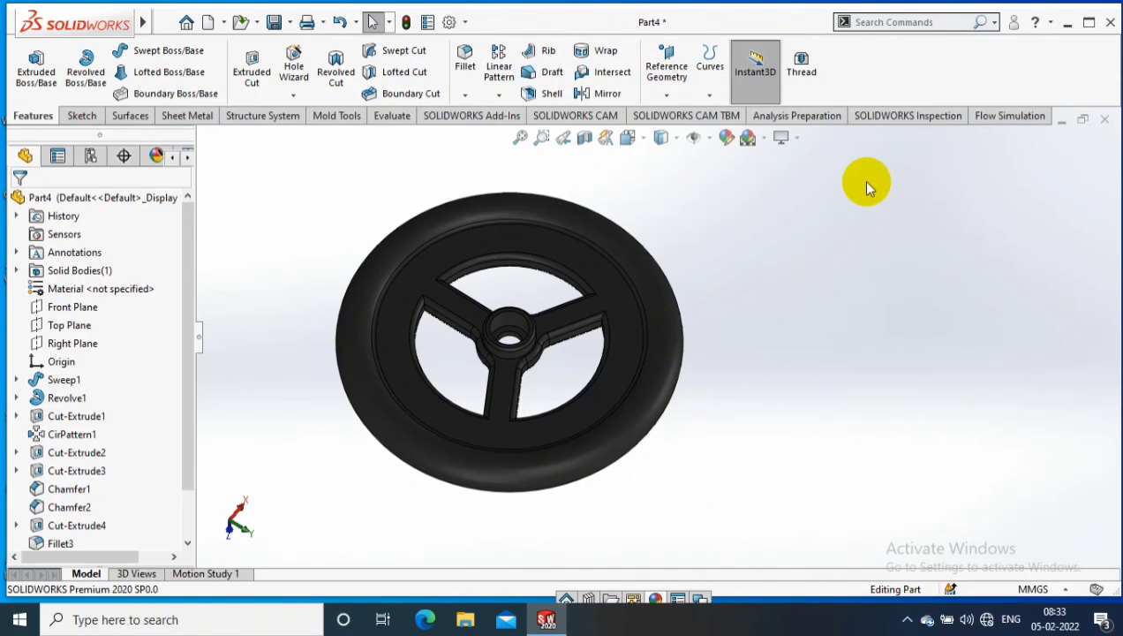
{"action": "middle_click_drag", "start_coordinate": [823, 301], "coordinate": [754, 241]}
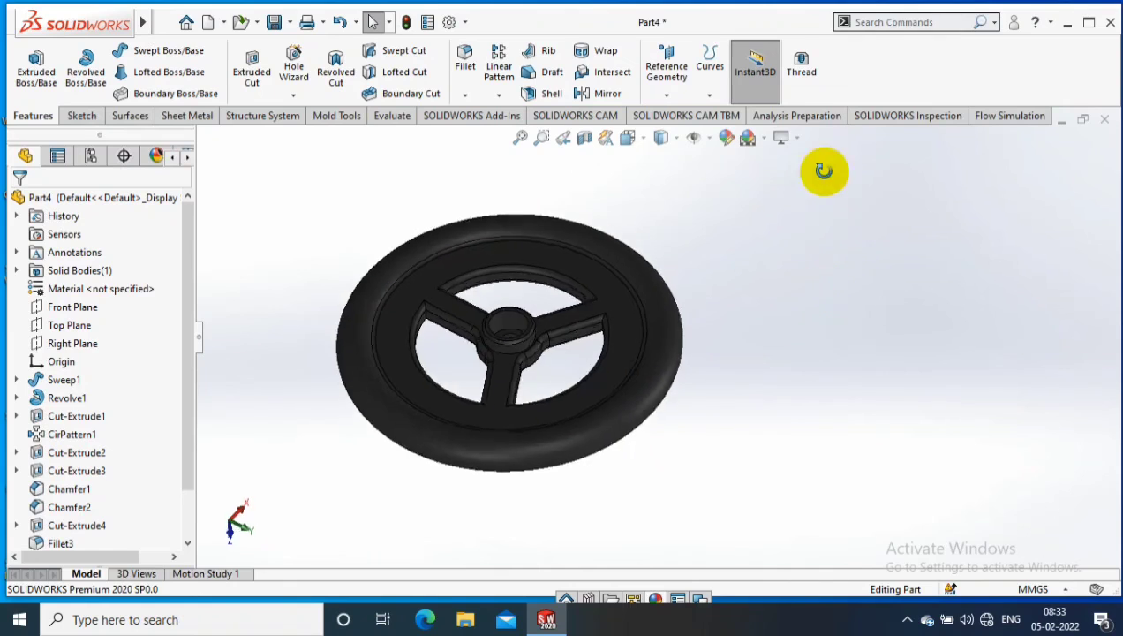